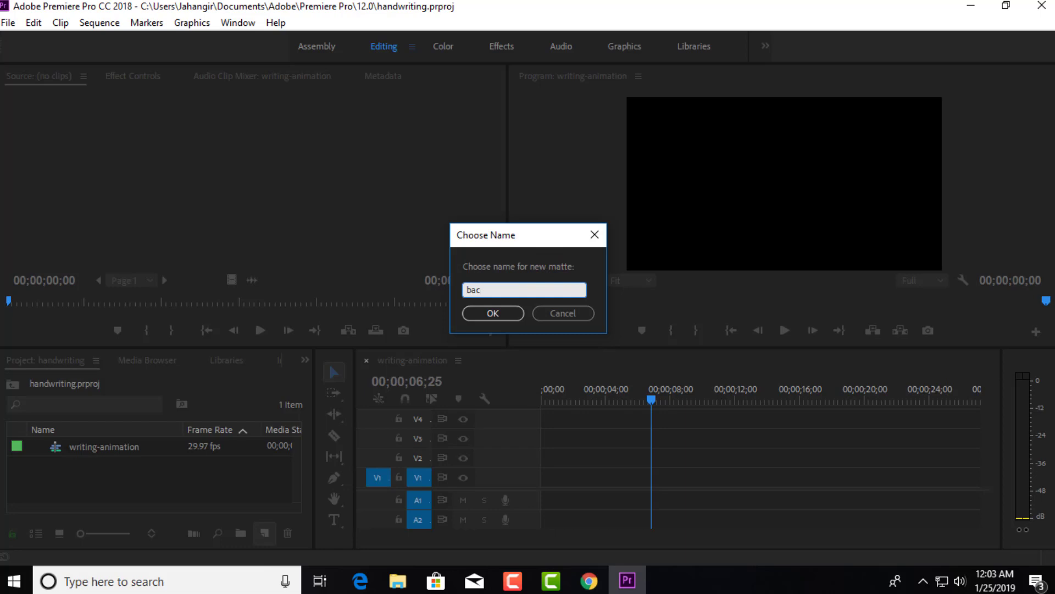
- Name the new color matte "background" and place it at the start of video track V1
{"action": "type", "text": "kground"}
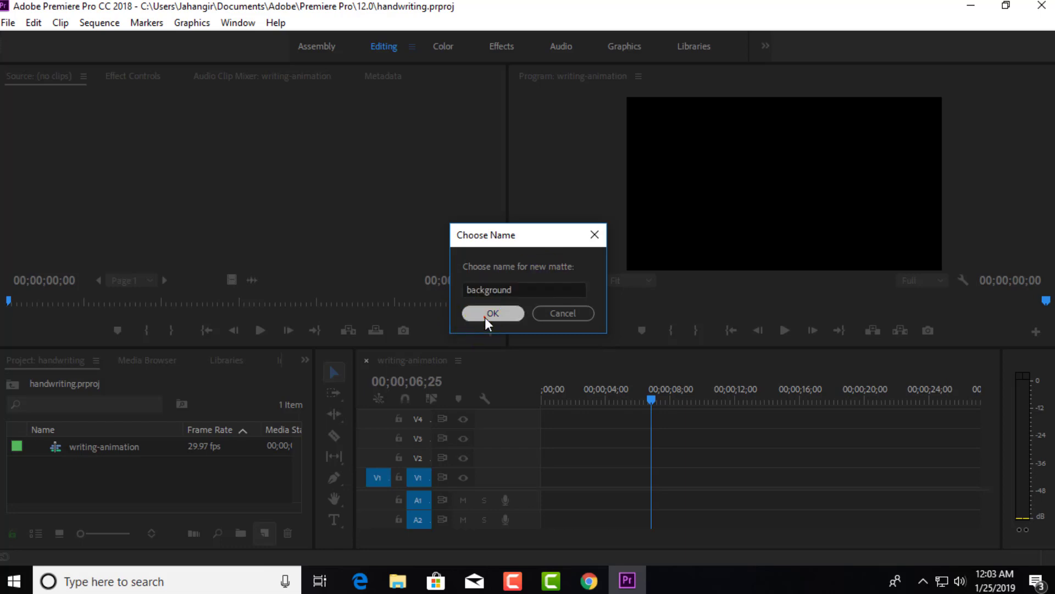
{"action": "left_click", "coordinate": [485, 317]}
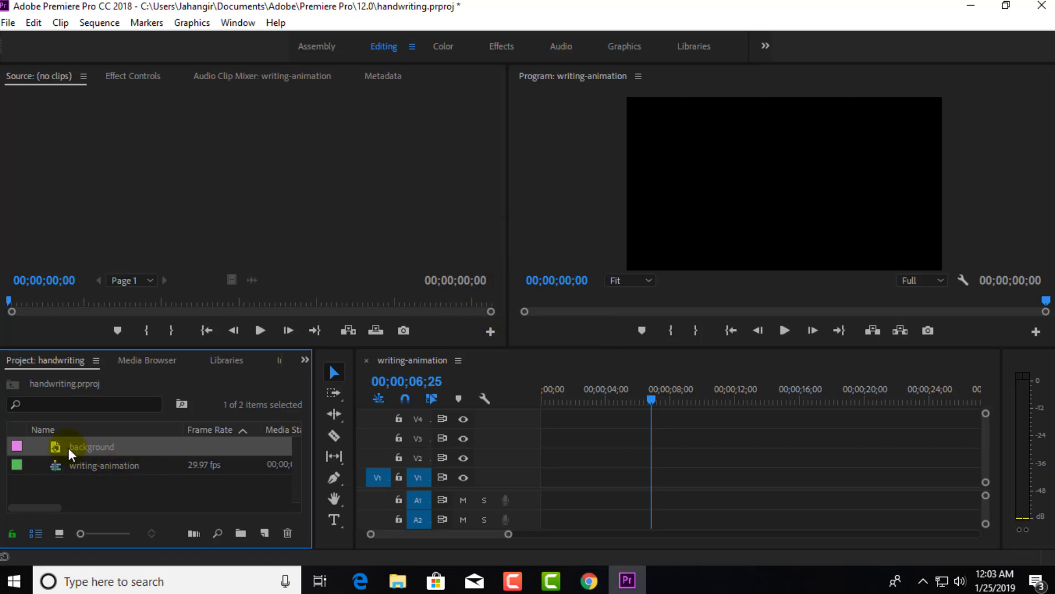
{"action": "left_click_drag", "start_coordinate": [53, 445], "coordinate": [548, 486]}
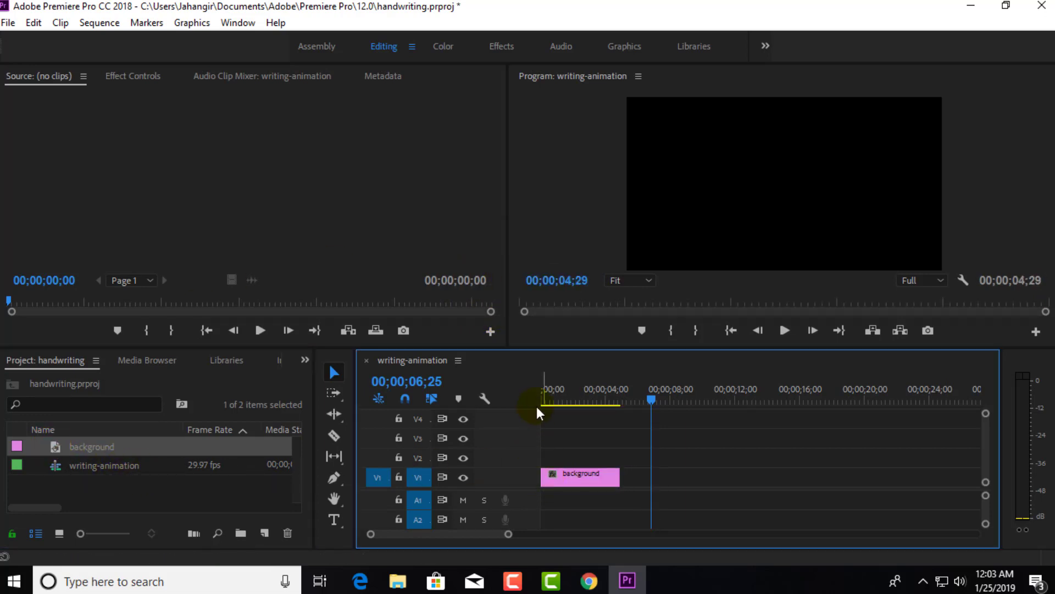
- Move the playhead to the start of the sequence at 00;00;00;00 and select the background clip
{"action": "left_click_drag", "start_coordinate": [507, 536], "coordinate": [478, 537]}
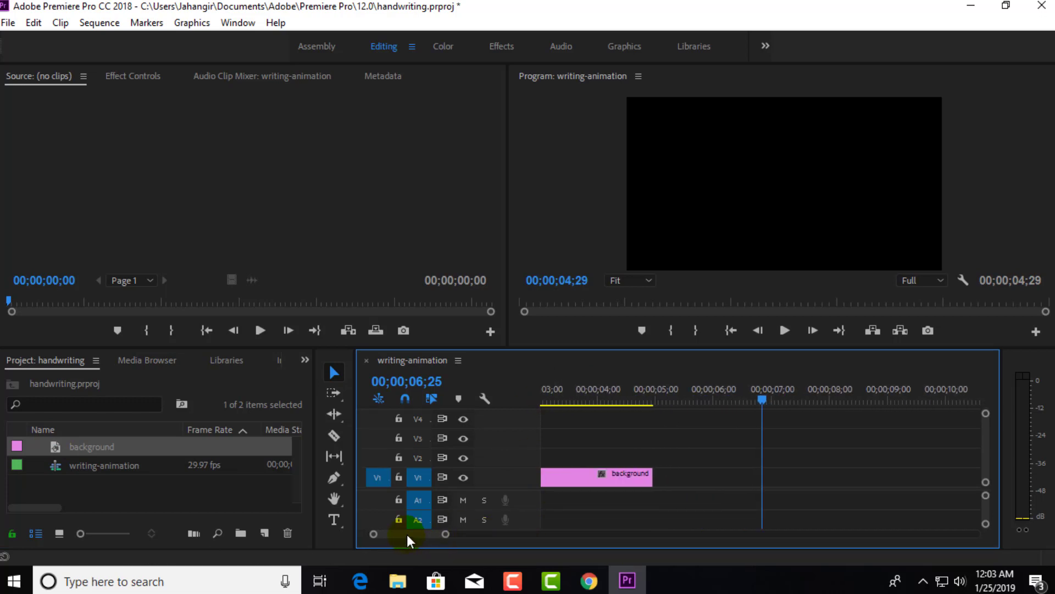
{"action": "left_click_drag", "start_coordinate": [407, 534], "coordinate": [383, 536]}
{"action": "left_click", "coordinate": [564, 400]}
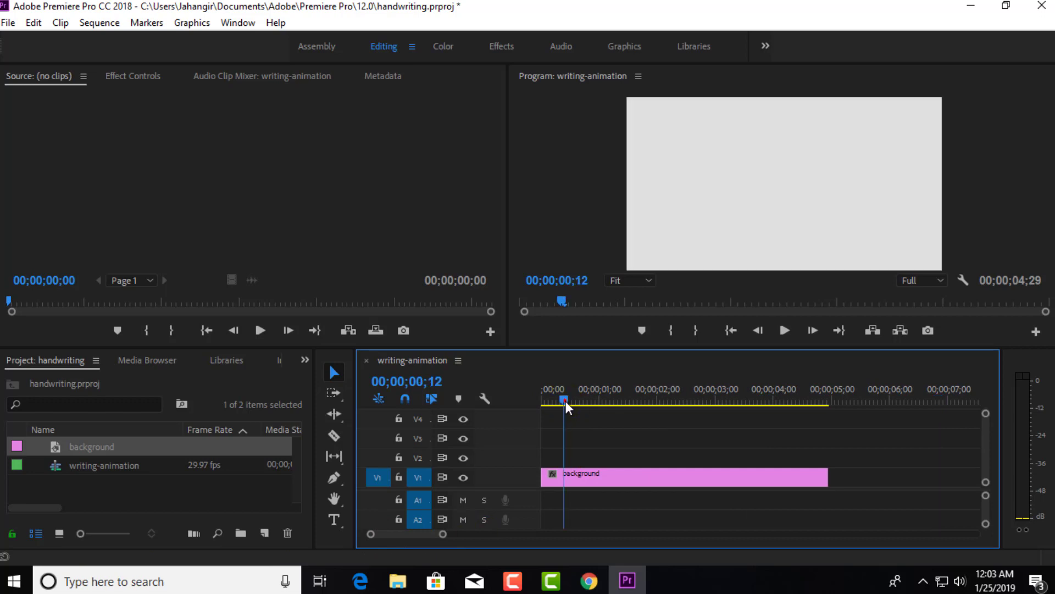
{"action": "left_click_drag", "start_coordinate": [563, 405], "coordinate": [539, 411]}
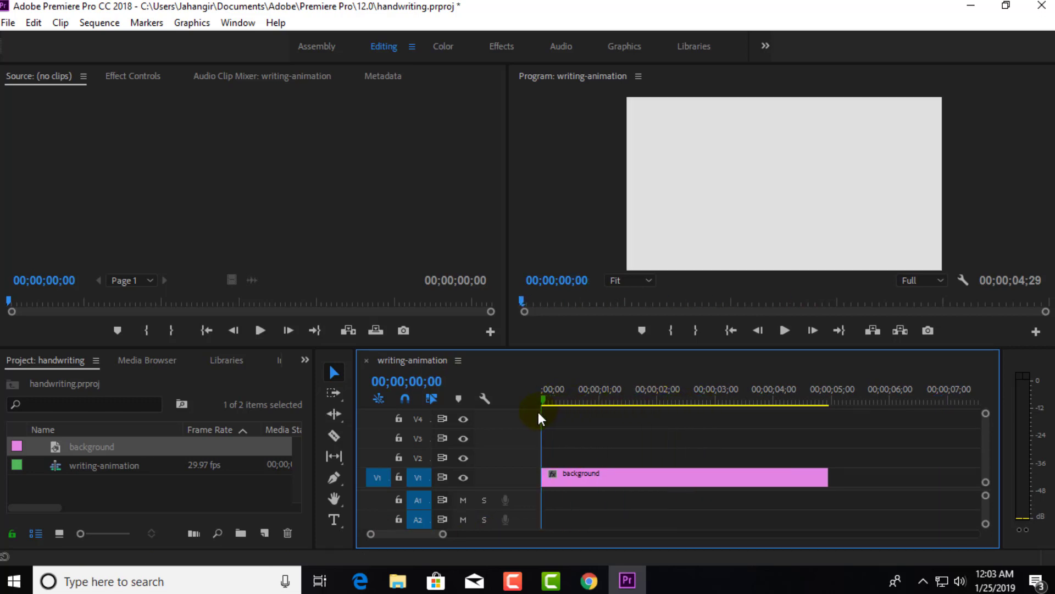
{"action": "left_click", "coordinate": [585, 471]}
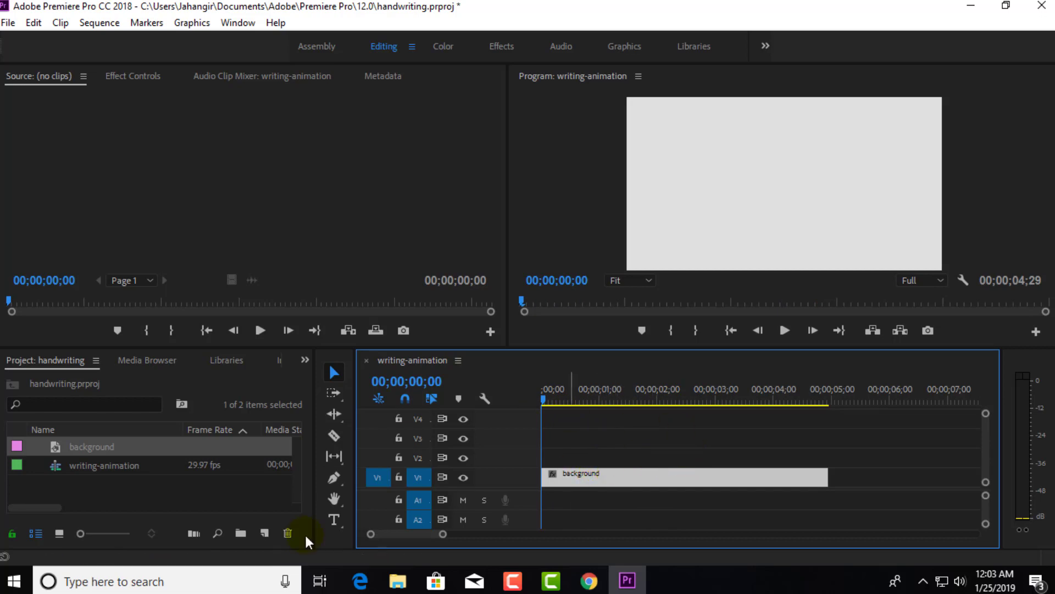
- Add a text layer reading "HAND WRITING ANIMATION" over the background with the Type tool
{"action": "left_click", "coordinate": [334, 519]}
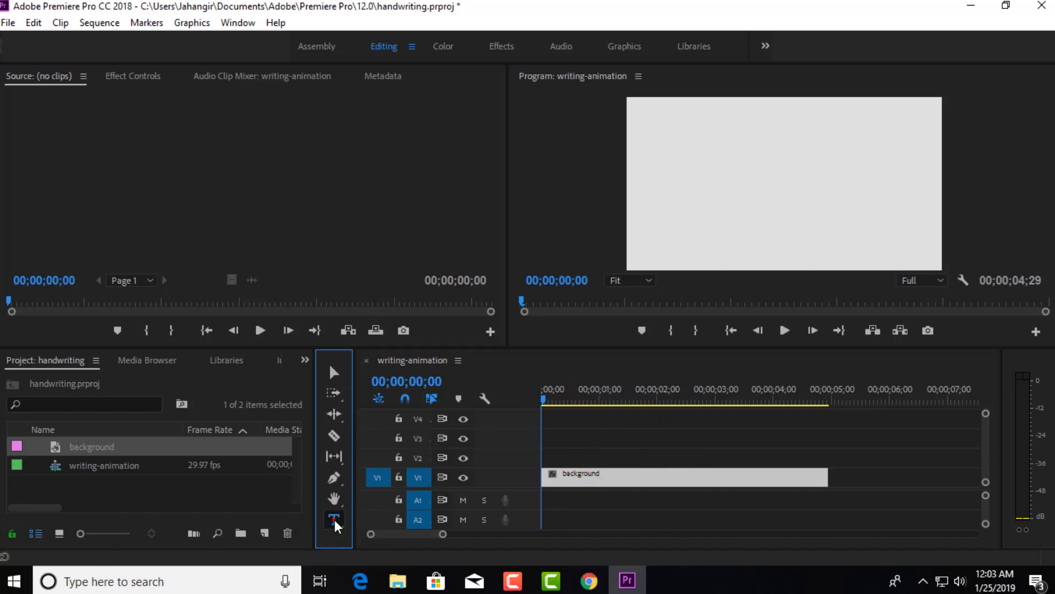
{"action": "left_click", "coordinate": [670, 188]}
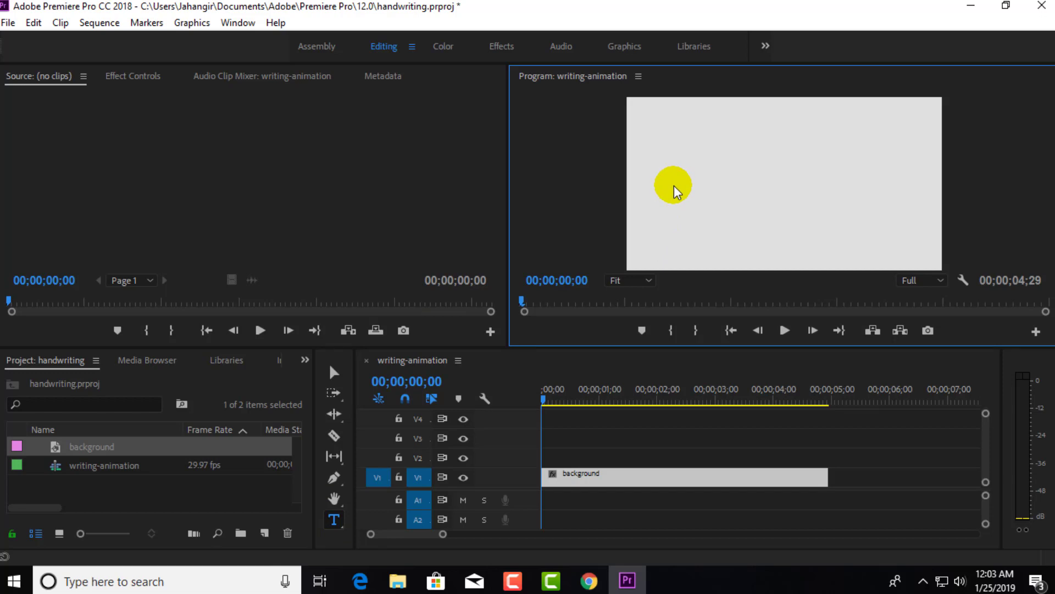
{"action": "left_click", "coordinate": [673, 187]}
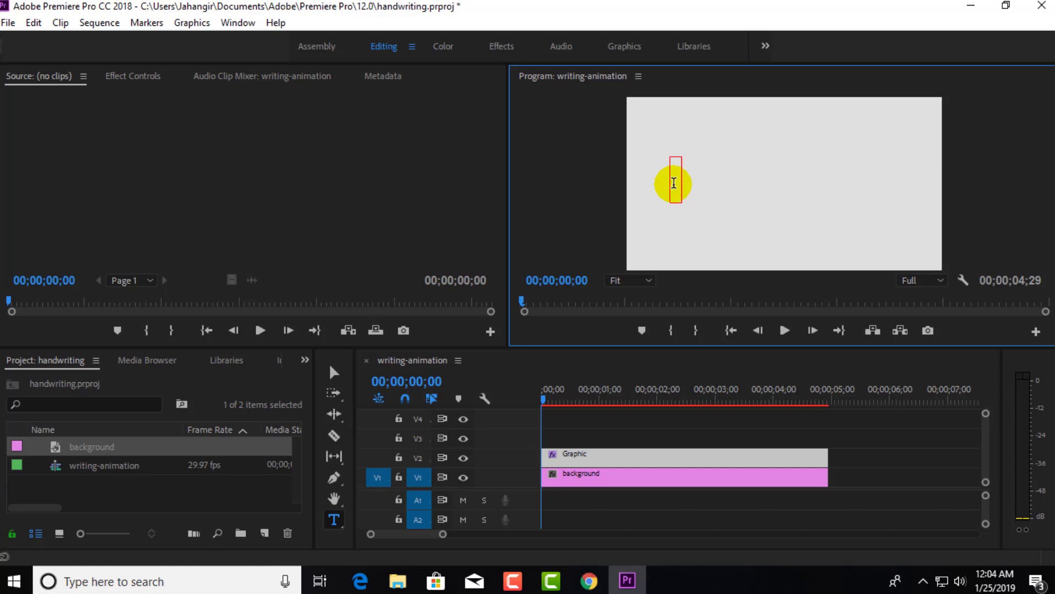
{"action": "type", "text": "HA"}
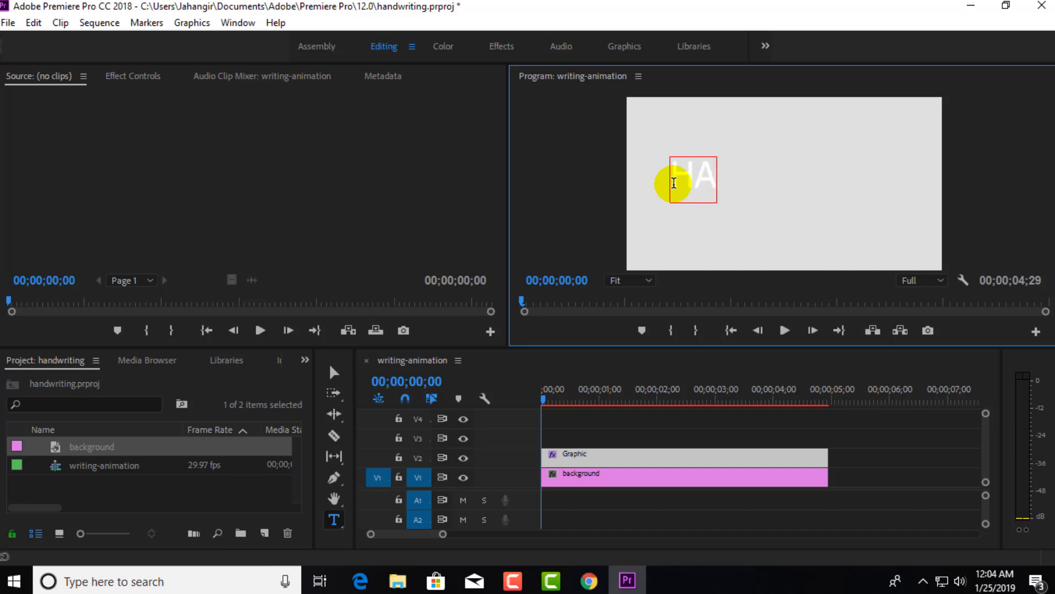
{"action": "type", "text": "ND"}
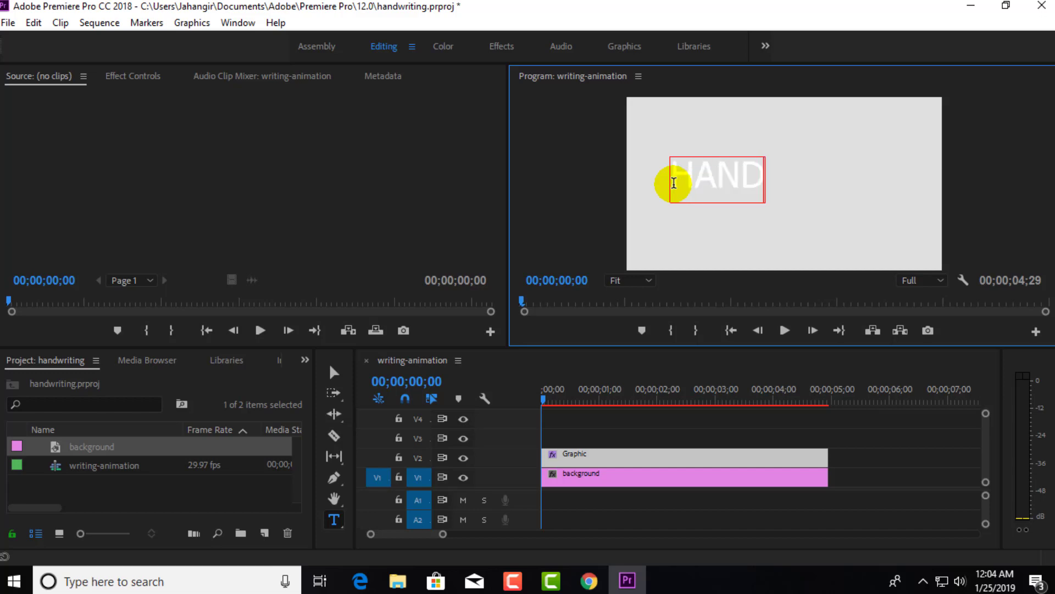
{"action": "type", "text": " WR"}
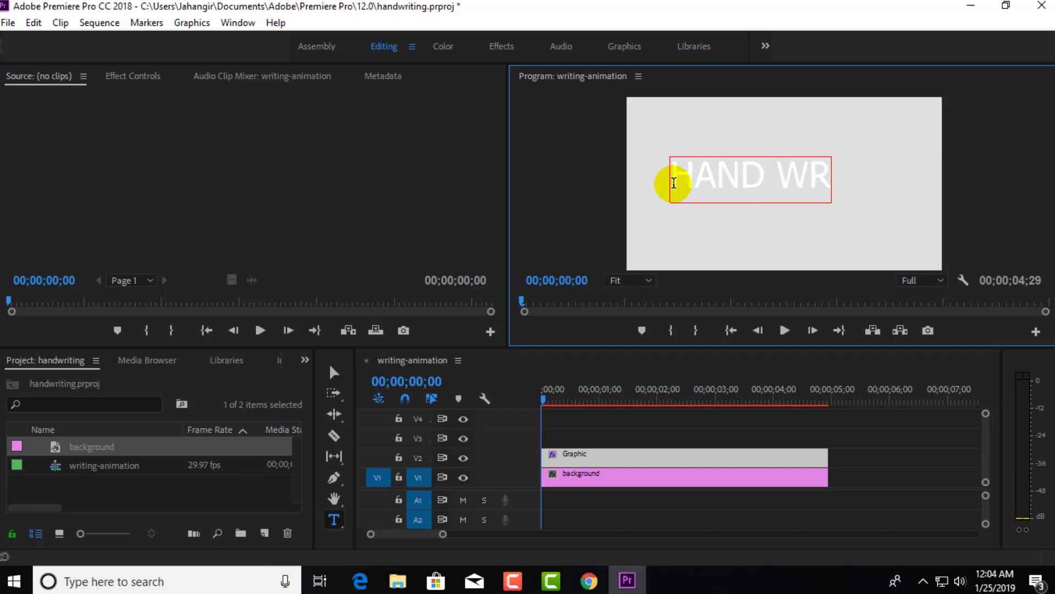
{"action": "type", "text": "ITING"}
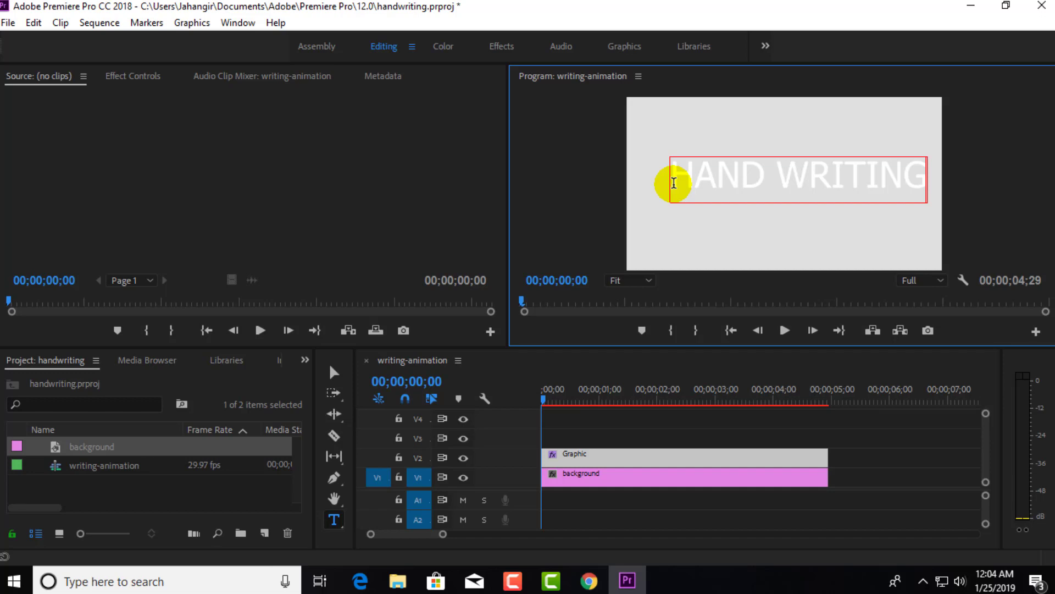
{"action": "type", "text": " ANIMATION"}
- Select the whole title text and set its font size to 50
{"action": "key", "text": "ctrl+a"}
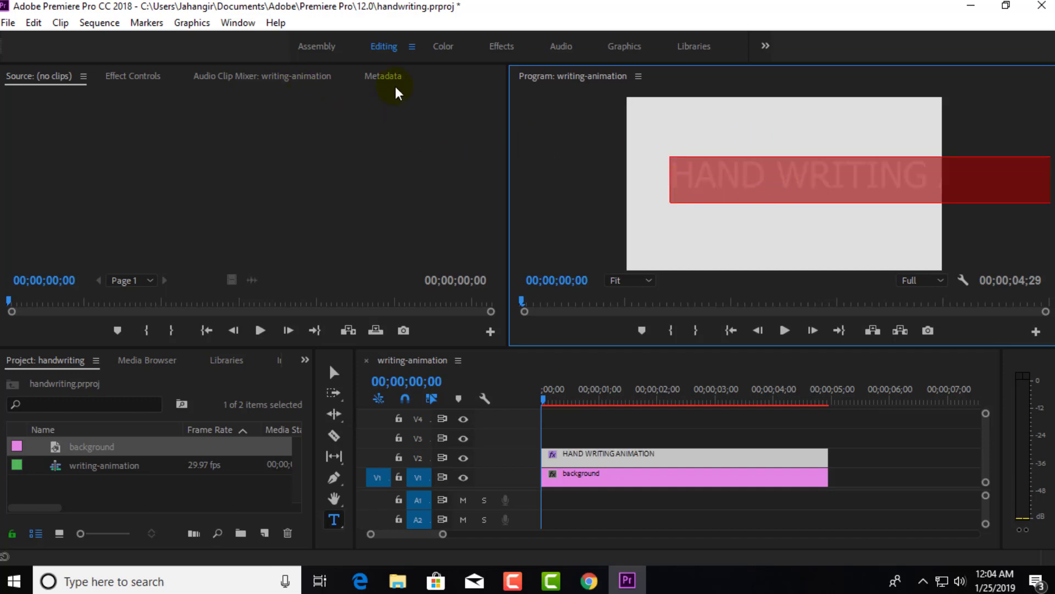
{"action": "left_click", "coordinate": [569, 455]}
{"action": "left_click", "coordinate": [139, 76]}
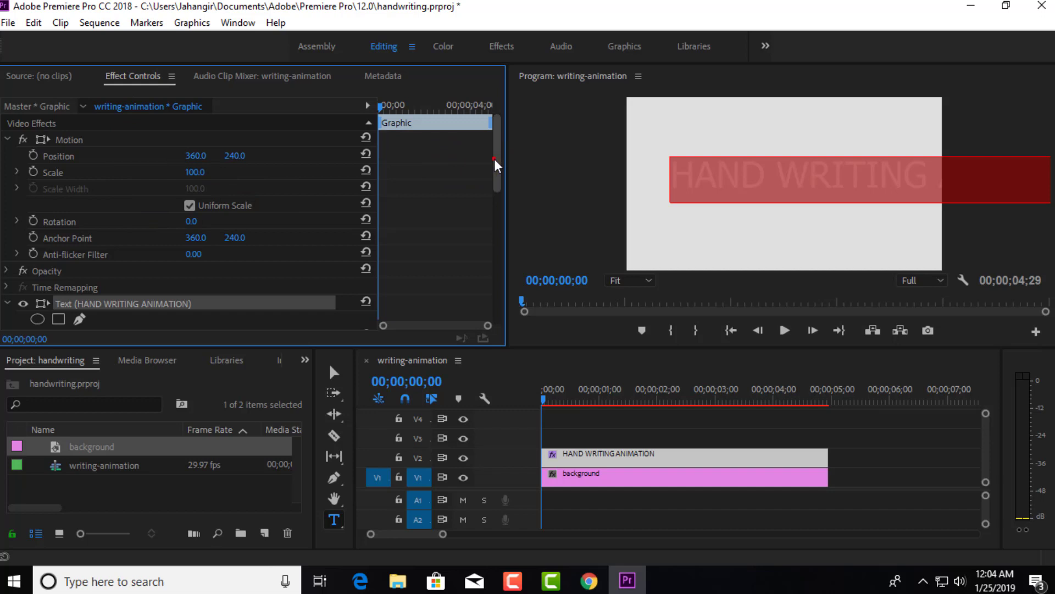
{"action": "left_click_drag", "start_coordinate": [494, 160], "coordinate": [494, 227]}
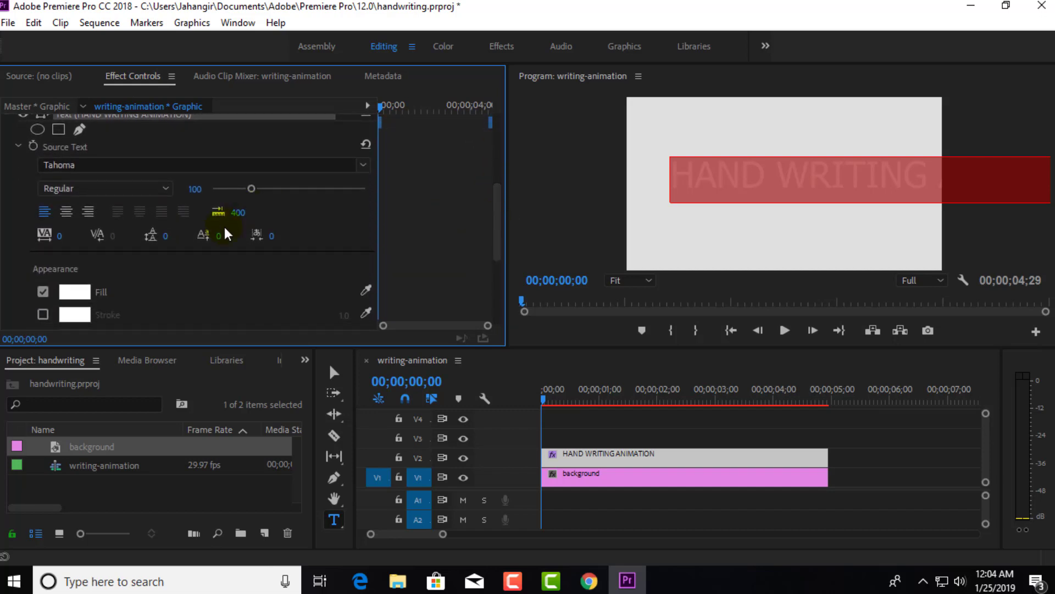
{"action": "left_click_drag", "start_coordinate": [249, 189], "coordinate": [230, 187]}
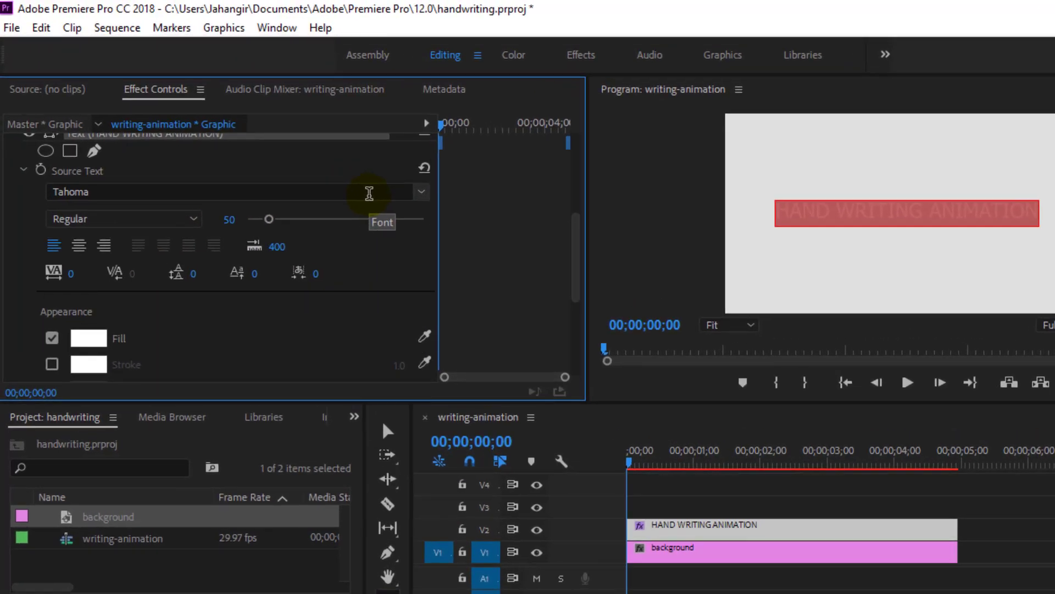
- Find the Ink Free font and apply it to the title text
{"action": "left_click", "coordinate": [318, 166]}
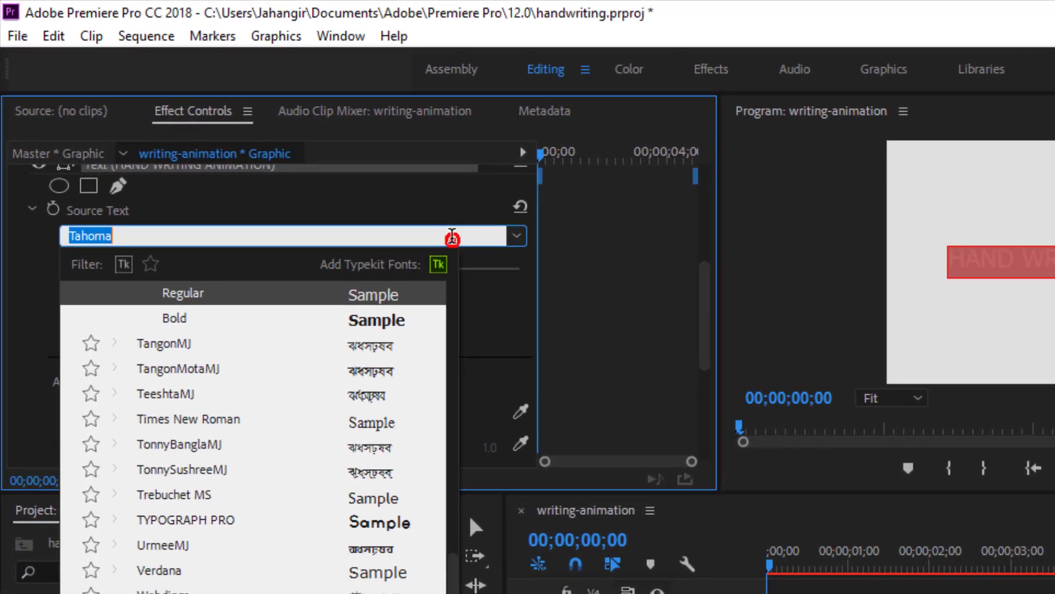
{"action": "scroll", "coordinate": [275, 415], "scroll_direction": "down", "scroll_amount": 6}
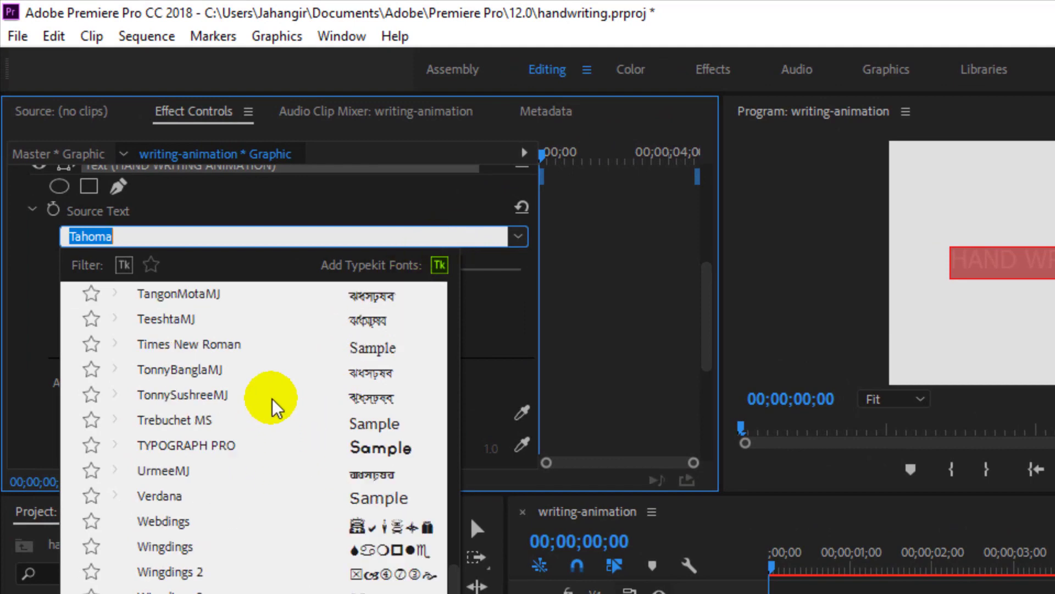
{"action": "scroll", "coordinate": [274, 407], "scroll_direction": "down", "scroll_amount": 4}
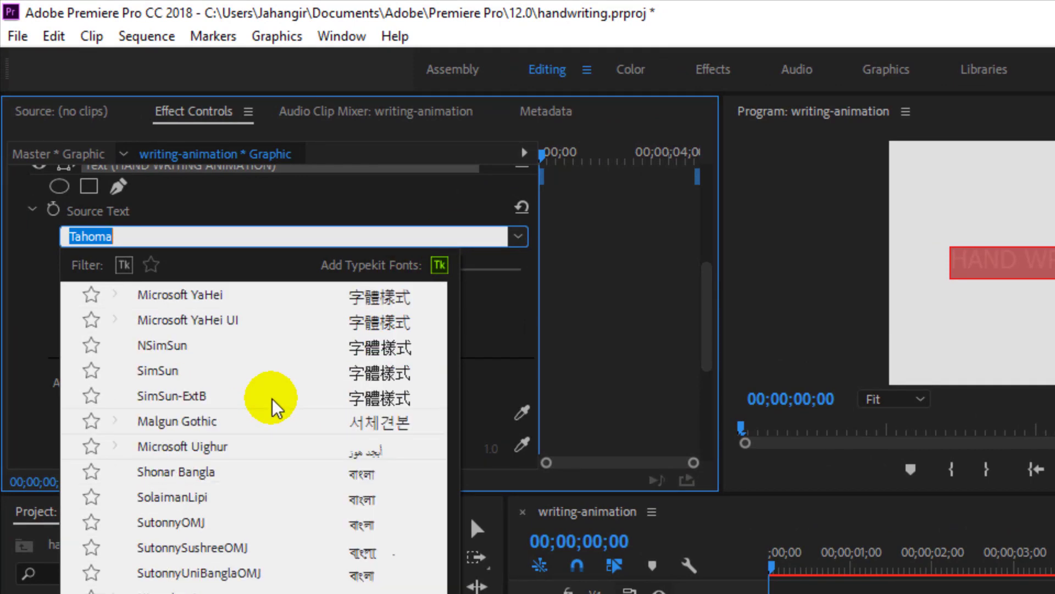
{"action": "scroll", "coordinate": [272, 407], "scroll_direction": "up", "scroll_amount": 1}
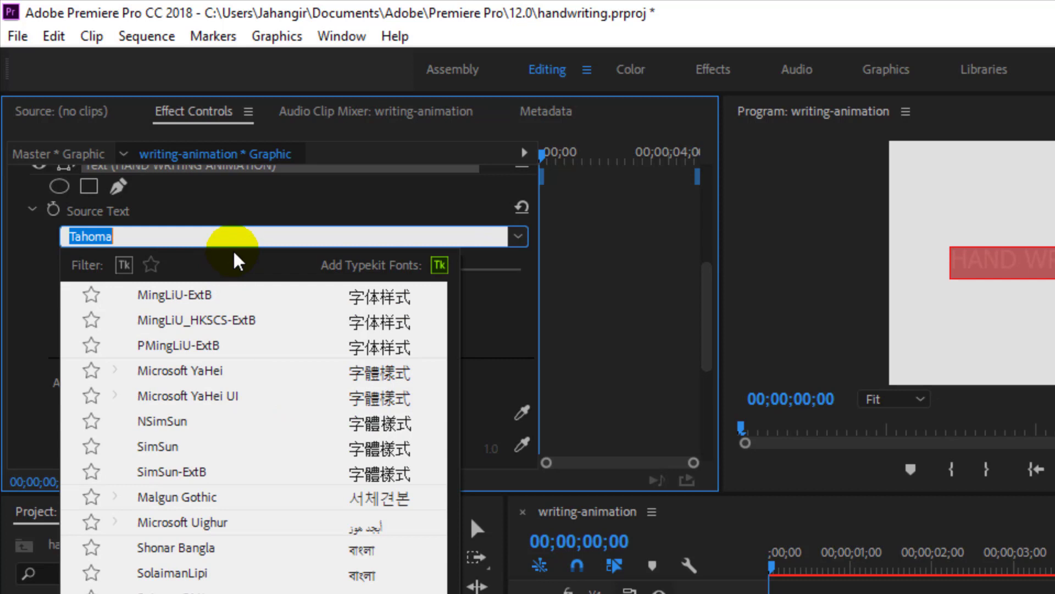
{"action": "type", "text": "INK"}
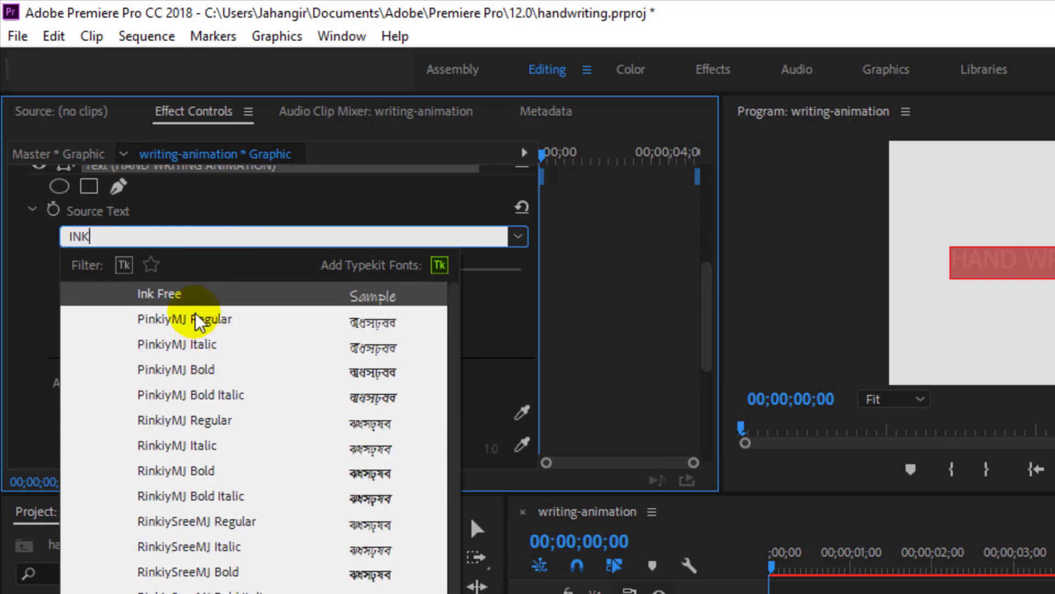
{"action": "left_click", "coordinate": [165, 294]}
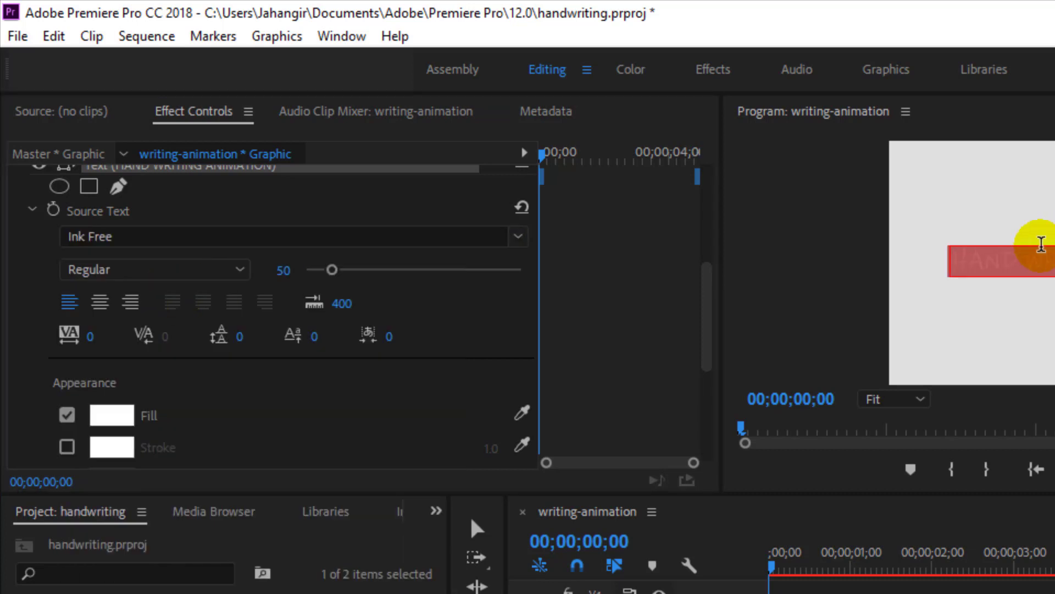
{"action": "left_click", "coordinate": [1024, 257]}
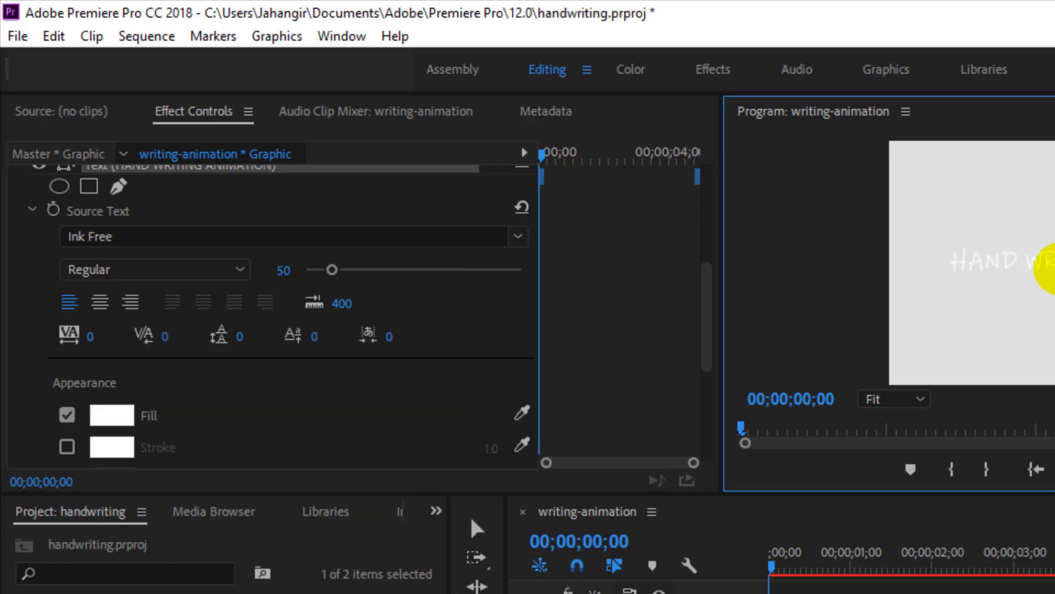
- Change the fill color of the whole title text to black
{"action": "double_click", "coordinate": [961, 256]}
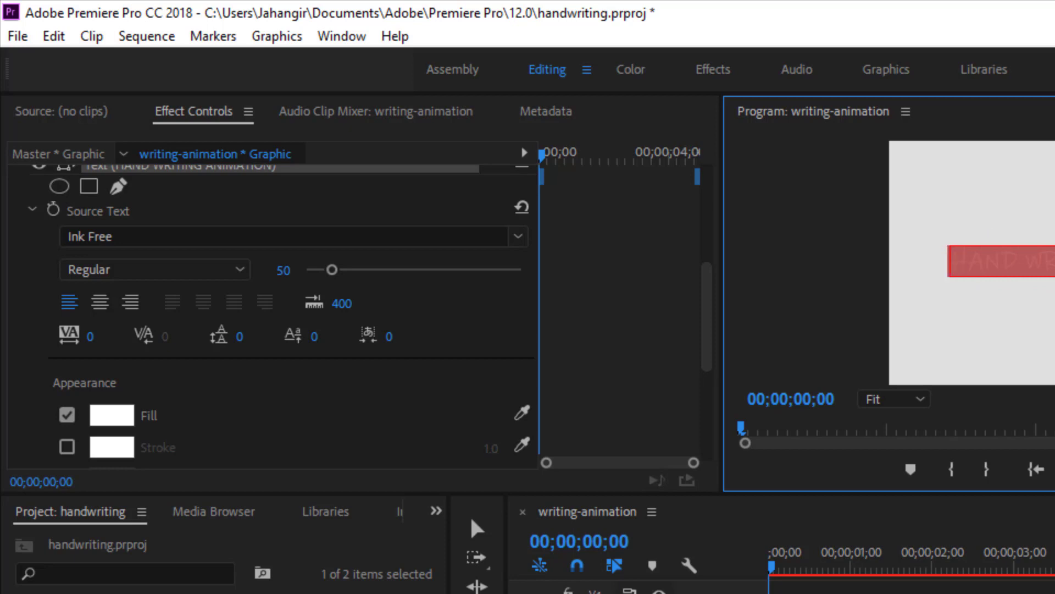
{"action": "left_click", "coordinate": [708, 324]}
{"action": "scroll", "coordinate": [707, 330], "scroll_direction": "down", "scroll_amount": 2}
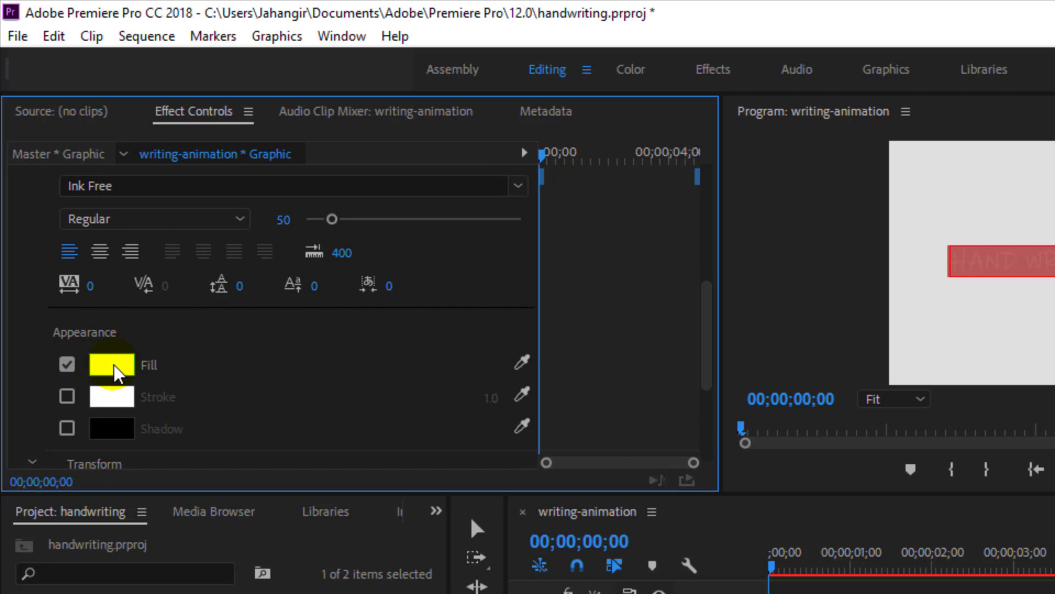
{"action": "left_click", "coordinate": [117, 370]}
{"action": "left_click", "coordinate": [710, 345]}
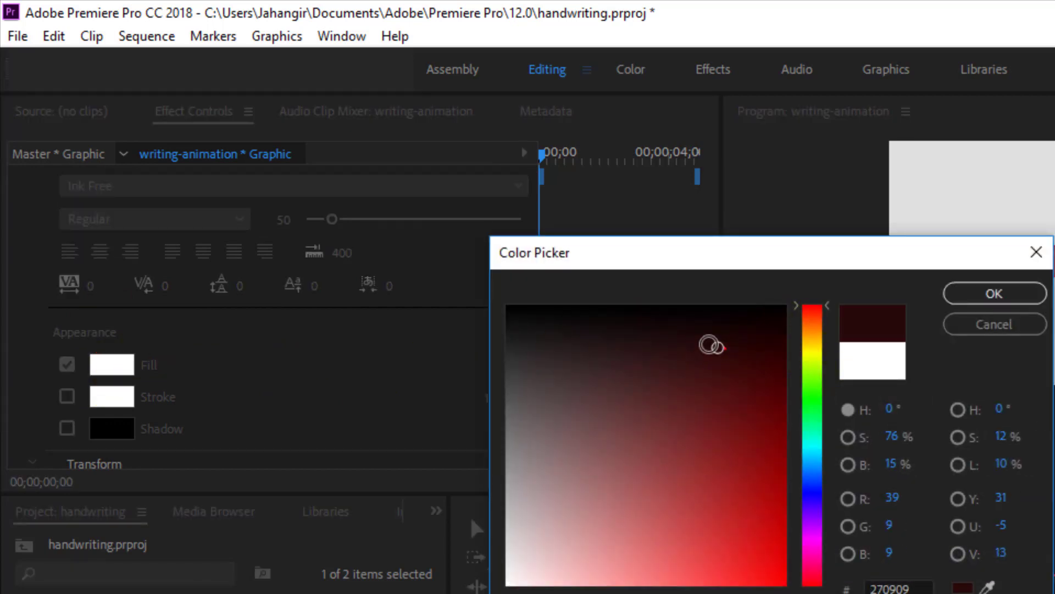
{"action": "left_click_drag", "start_coordinate": [712, 345], "coordinate": [396, 287]}
{"action": "left_click", "coordinate": [971, 297]}
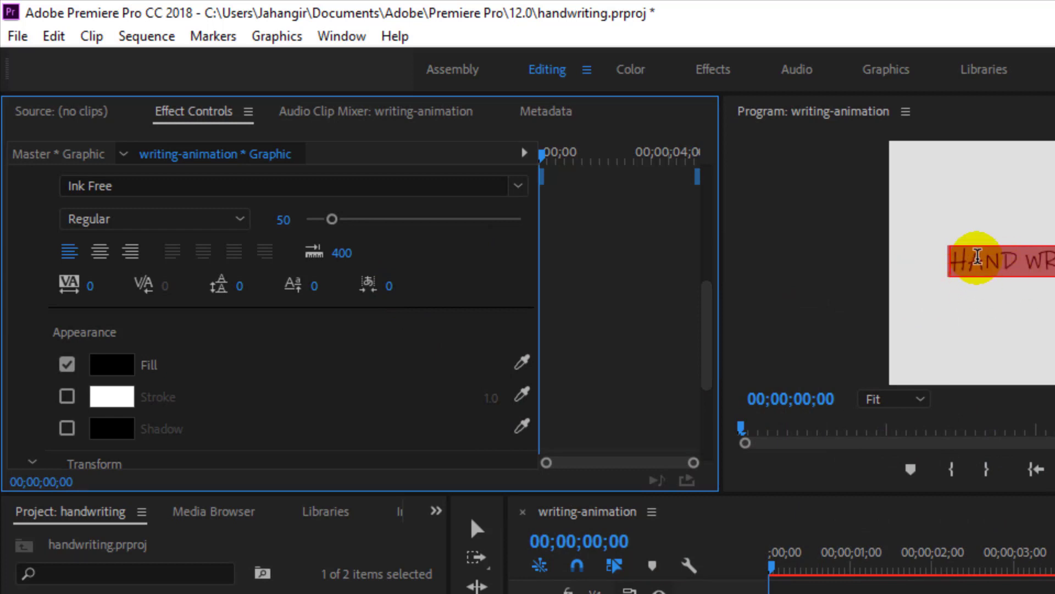
{"action": "left_click", "coordinate": [977, 256]}
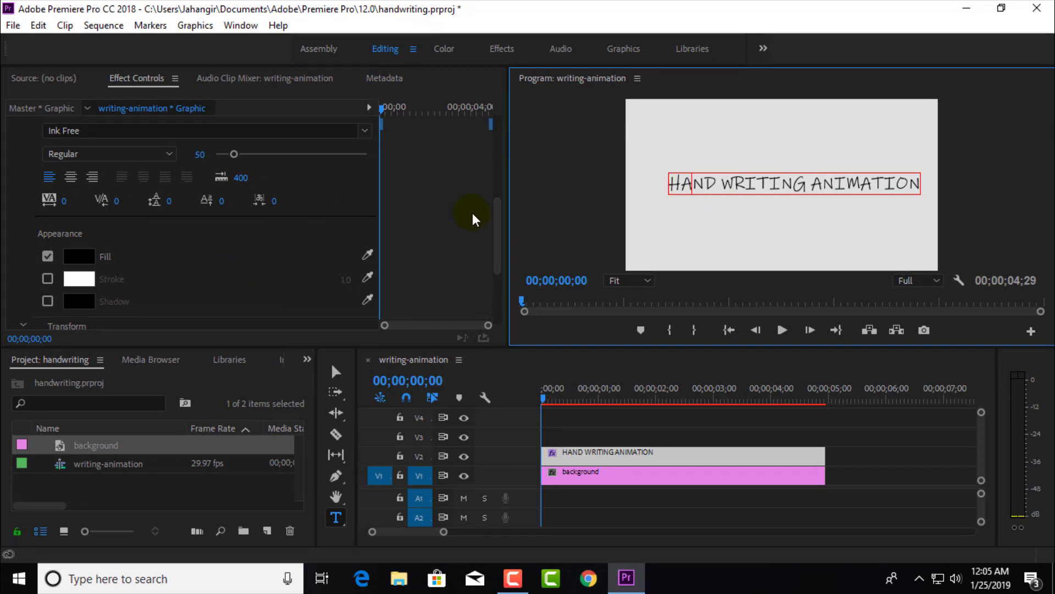
- Set the tracking of the whole title text to 31
{"action": "left_click_drag", "start_coordinate": [497, 233], "coordinate": [492, 224]}
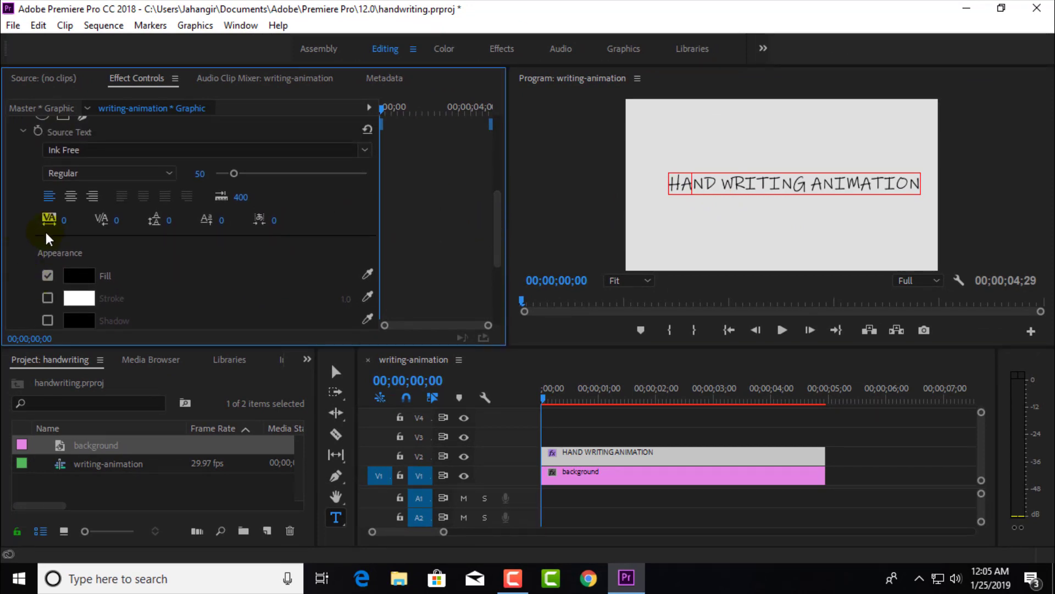
{"action": "left_click", "coordinate": [708, 184]}
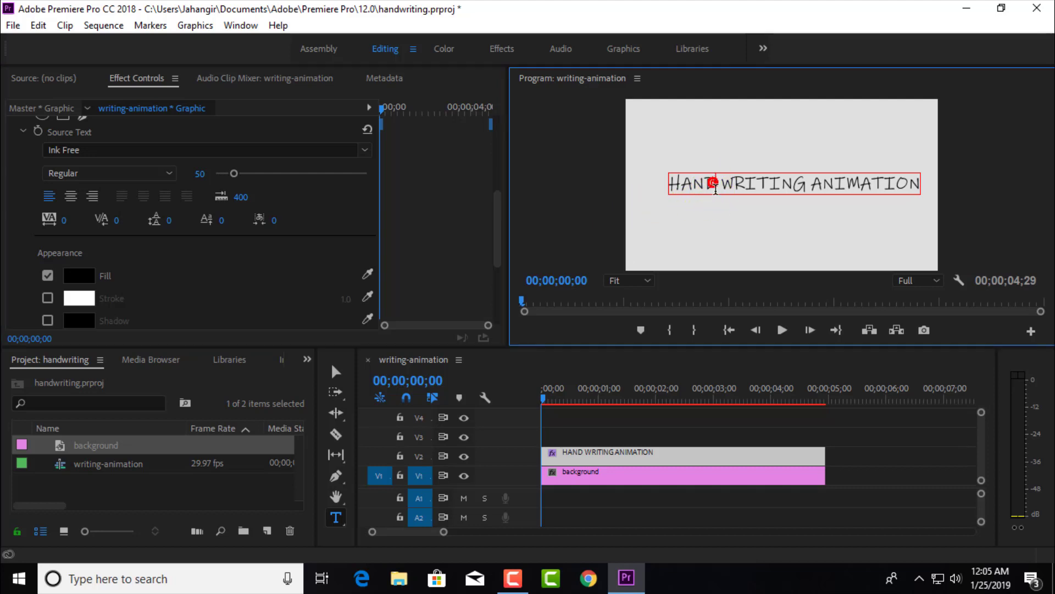
{"action": "key", "text": "ctrl+a"}
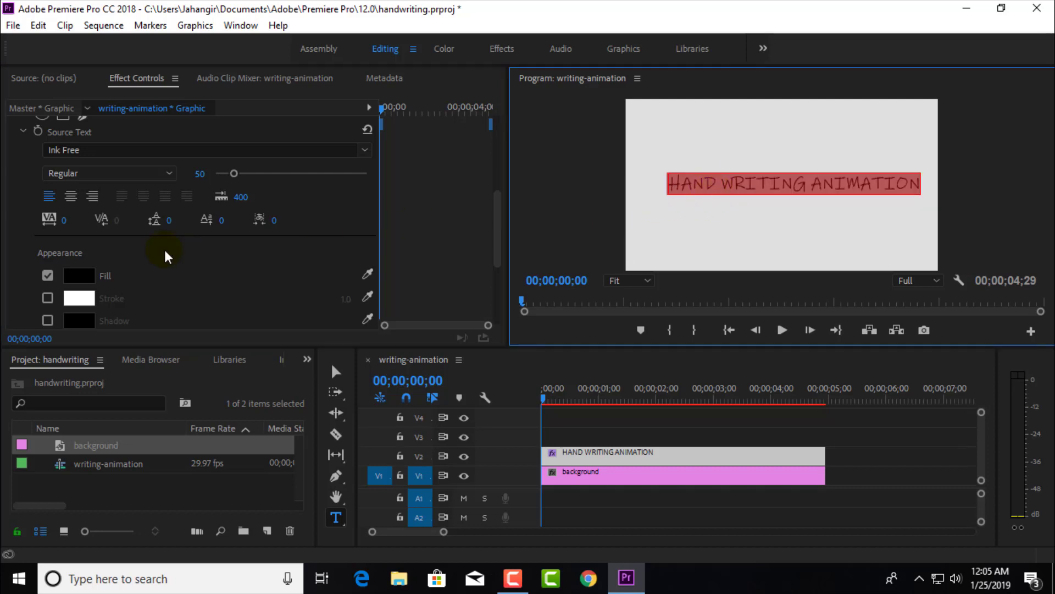
{"action": "left_click", "coordinate": [54, 217]}
{"action": "left_click_drag", "start_coordinate": [64, 220], "coordinate": [82, 220]}
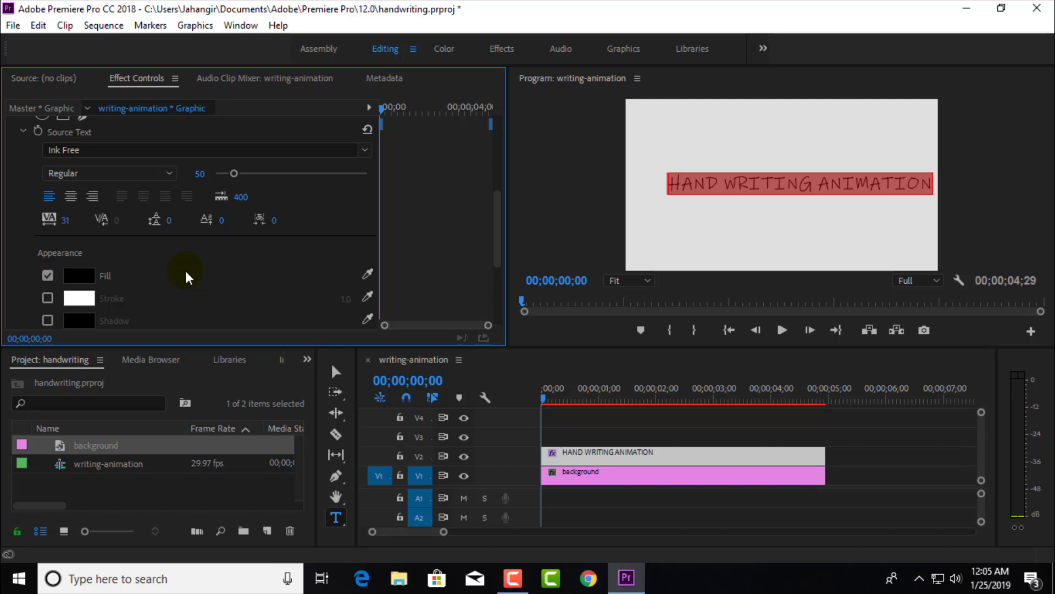
{"action": "left_click", "coordinate": [725, 184]}
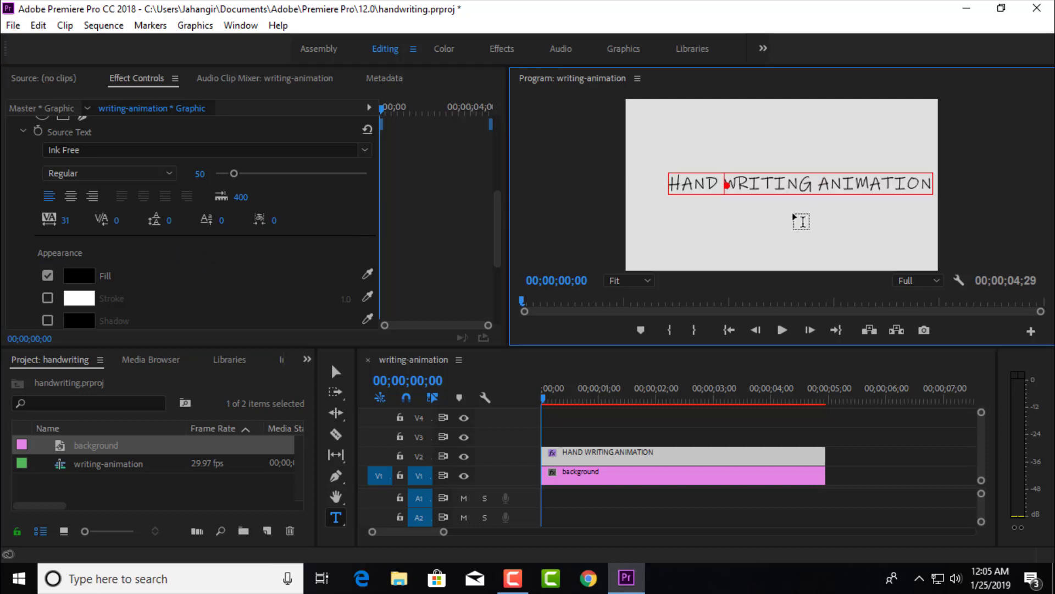
- Move the title text slightly lower in the frame, deselect it and save the project
{"action": "left_click", "coordinate": [775, 189]}
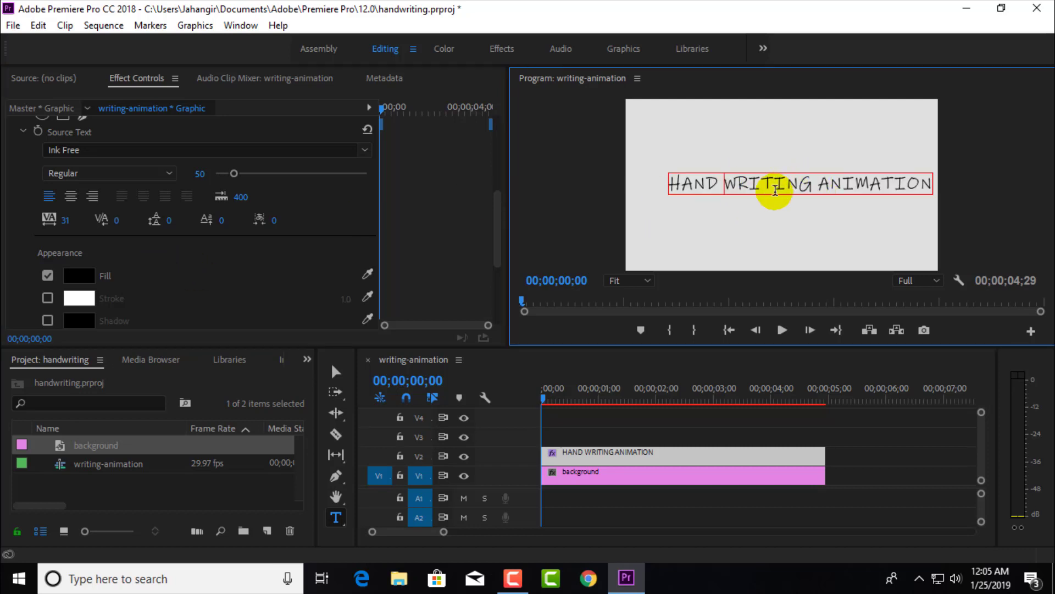
{"action": "left_click", "coordinate": [336, 373]}
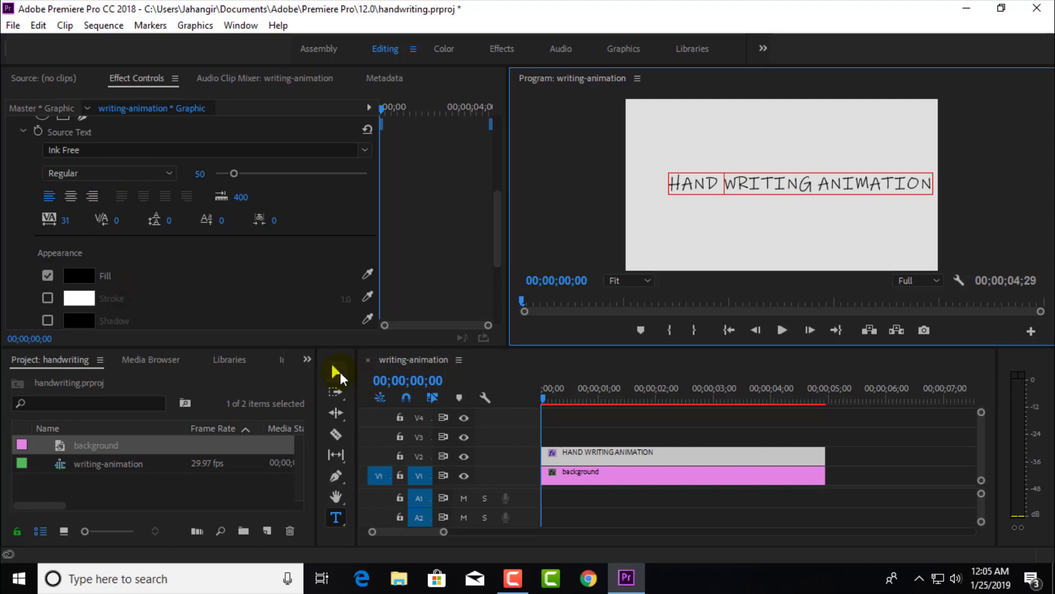
{"action": "left_click", "coordinate": [790, 181]}
{"action": "left_click_drag", "start_coordinate": [798, 183], "coordinate": [783, 199]}
{"action": "left_click", "coordinate": [744, 148]}
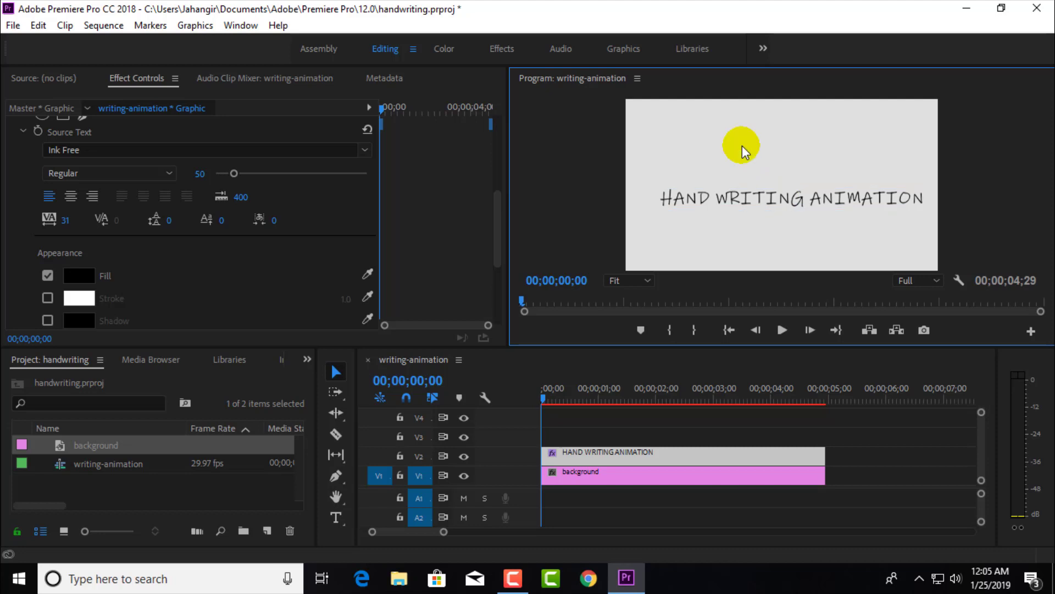
{"action": "key", "text": "ctrl+s"}
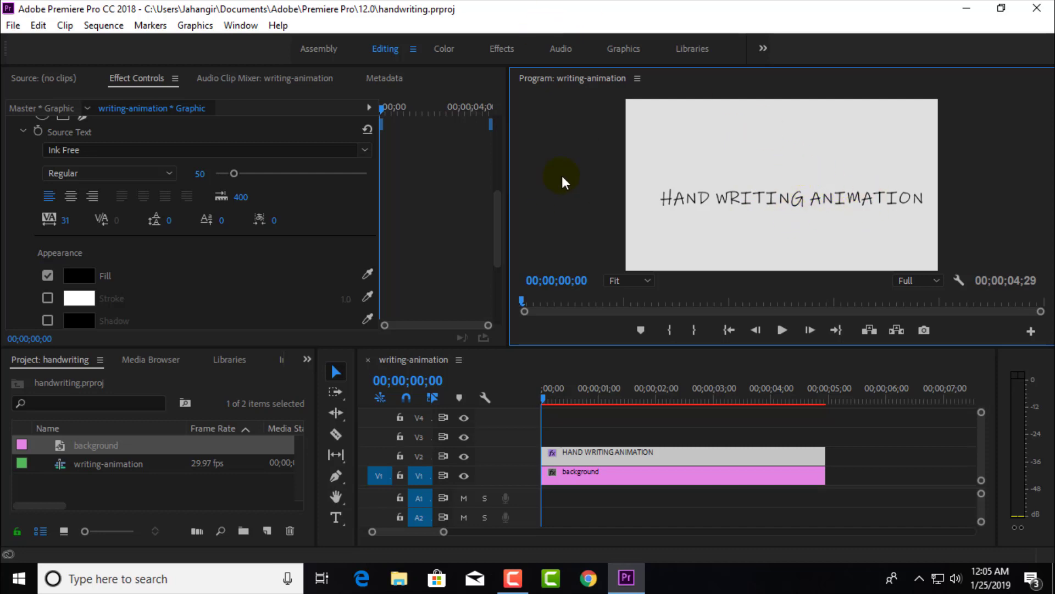
- Try to draw a rectangle over the title text while the title clip is still selected
{"action": "left_click", "coordinate": [337, 475]}
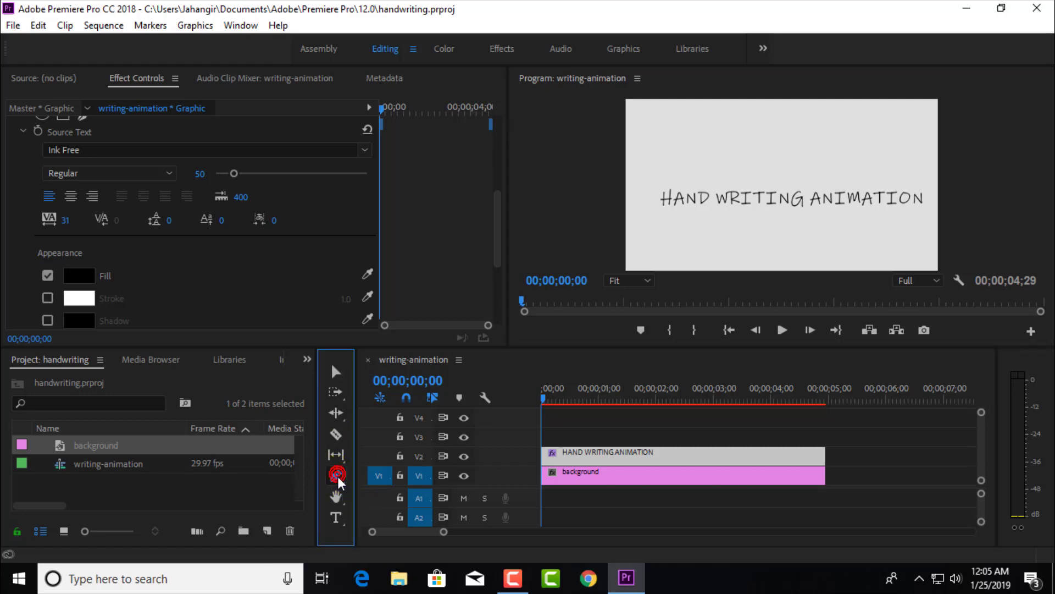
{"action": "left_click_drag", "start_coordinate": [338, 476], "coordinate": [376, 492]}
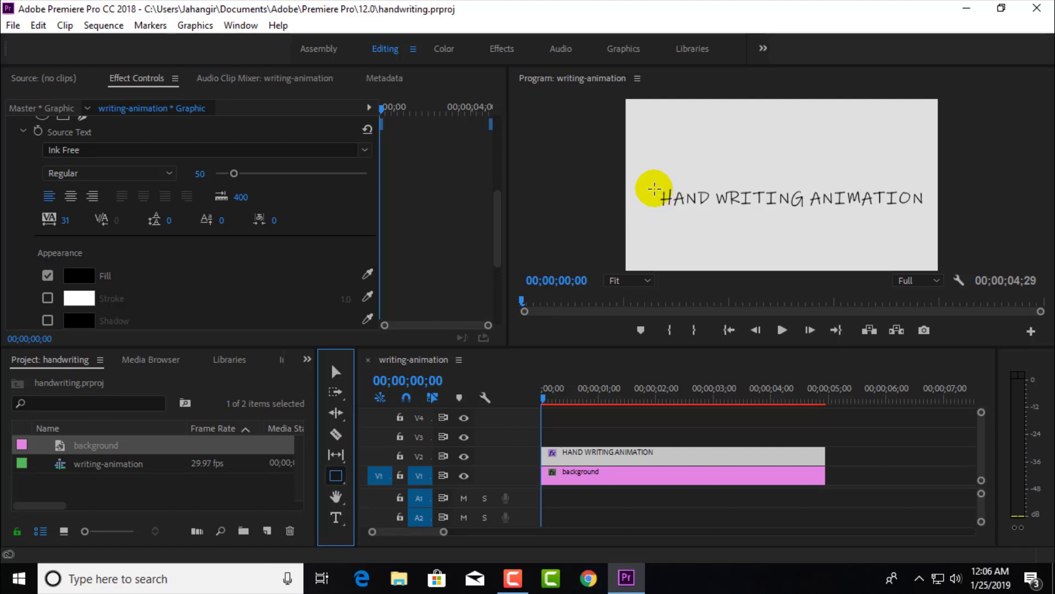
{"action": "left_click_drag", "start_coordinate": [655, 187], "coordinate": [929, 216]}
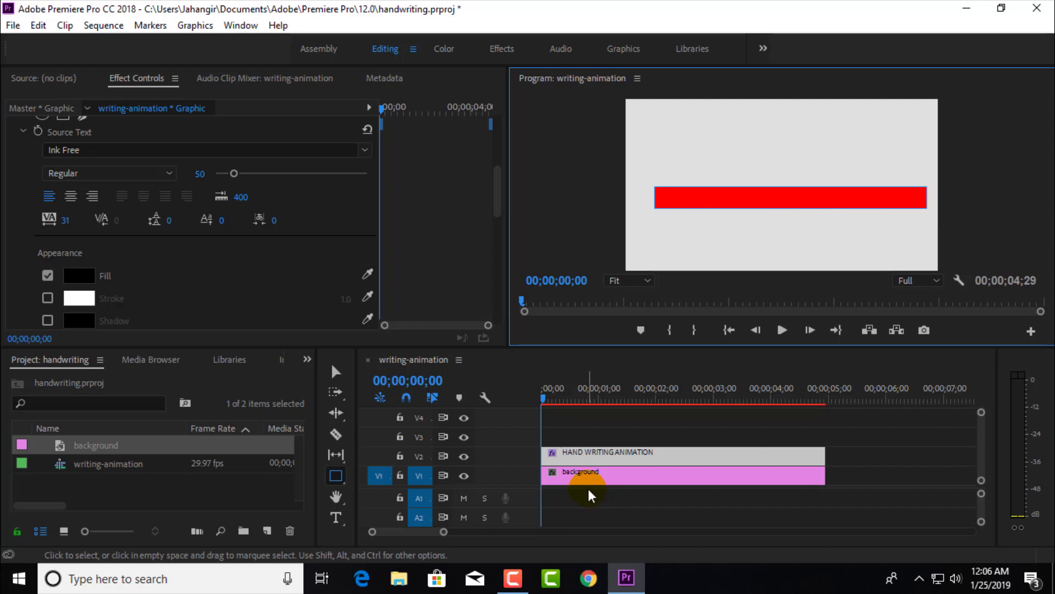
{"action": "key", "text": "ctrl+z"}
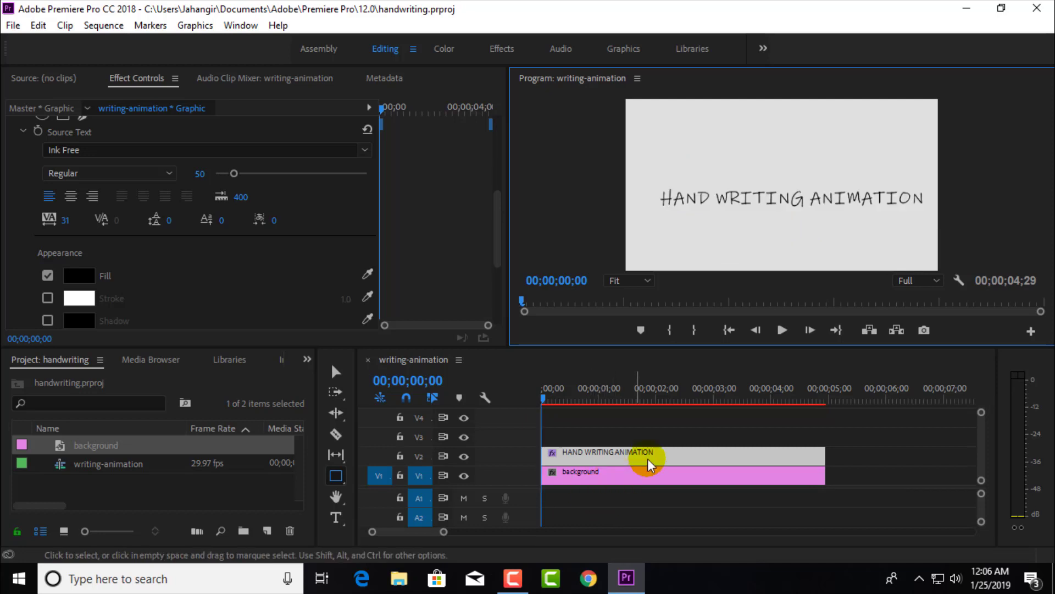
- With the background clip selected, draw a rectangle covering the whole title text as a separate graphic clip
{"action": "left_click", "coordinate": [605, 476]}
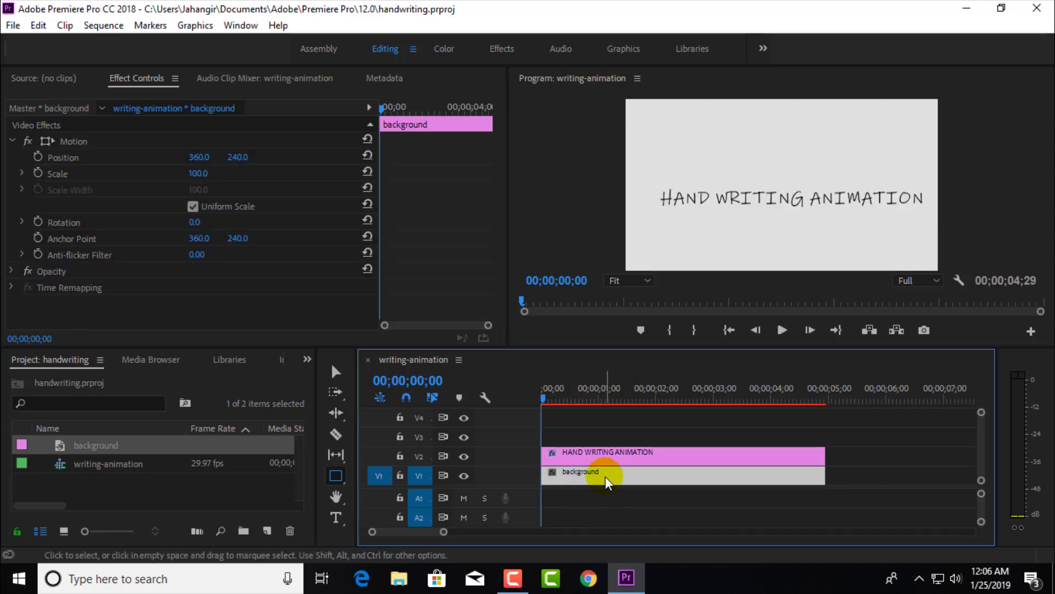
{"action": "left_click", "coordinate": [335, 474]}
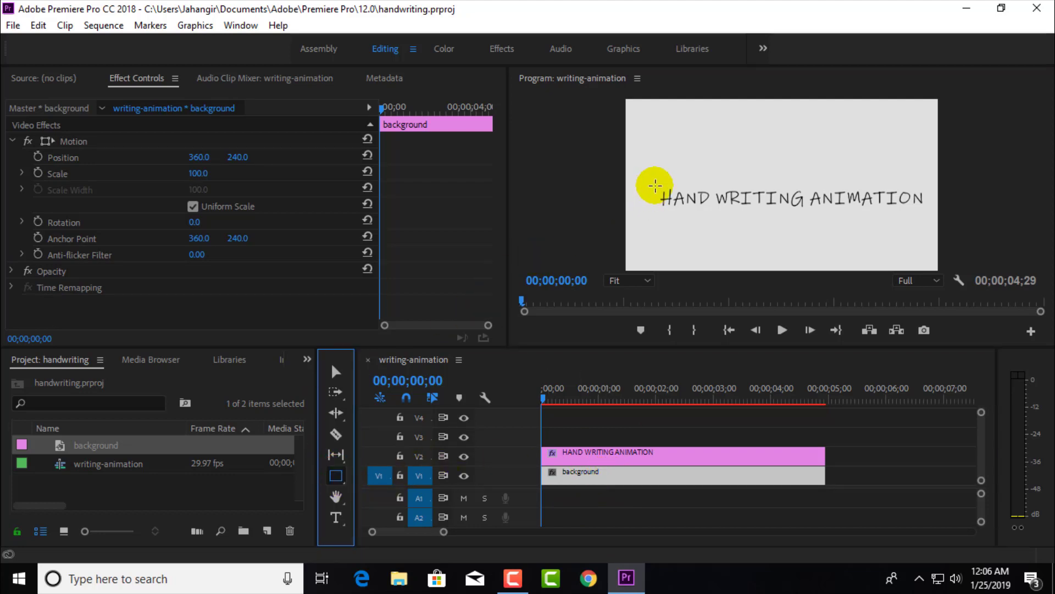
{"action": "left_click_drag", "start_coordinate": [659, 184], "coordinate": [928, 215]}
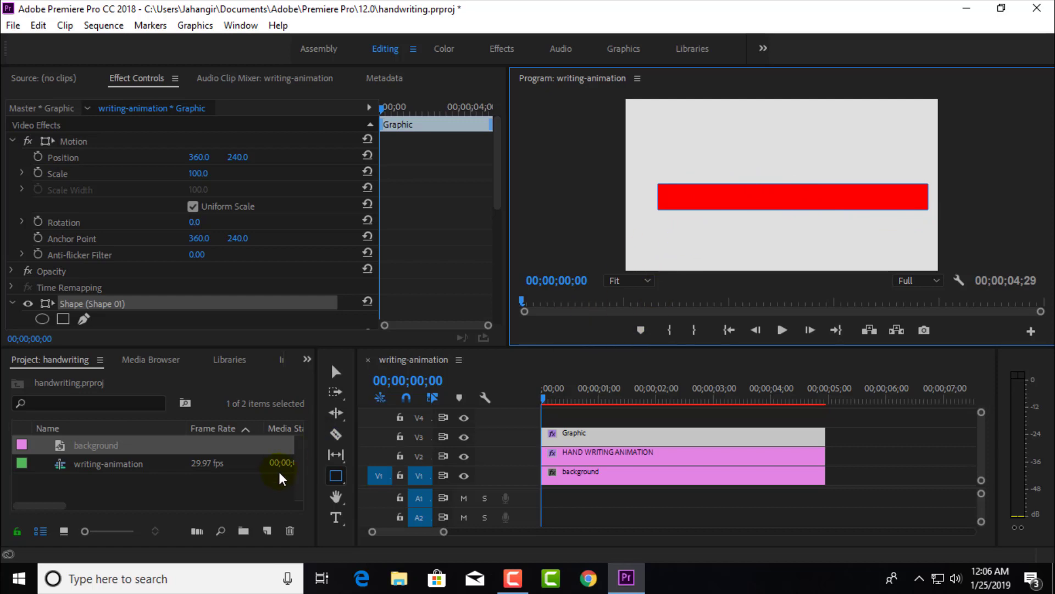
- Check the rectangle's clip by switching the V3 track's visibility off and on, and save the project
{"action": "left_click", "coordinate": [592, 437]}
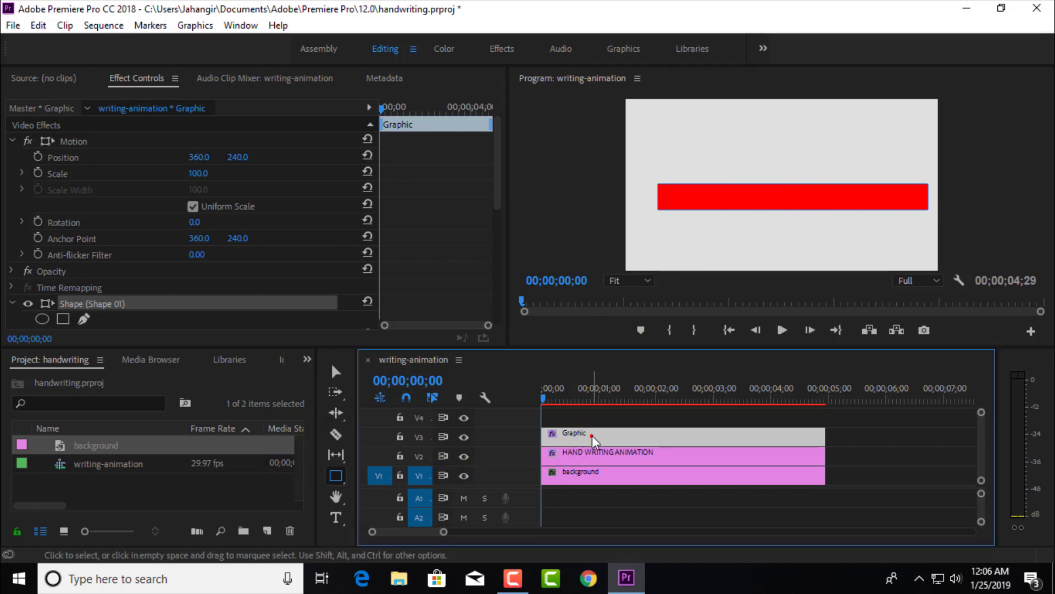
{"action": "left_click", "coordinate": [465, 437]}
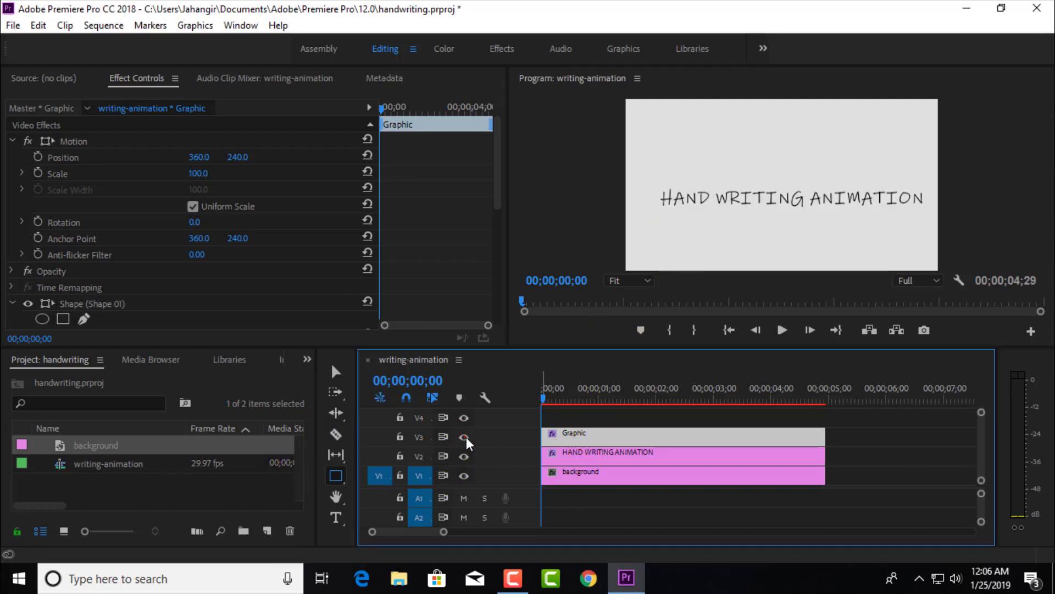
{"action": "left_click", "coordinate": [465, 437]}
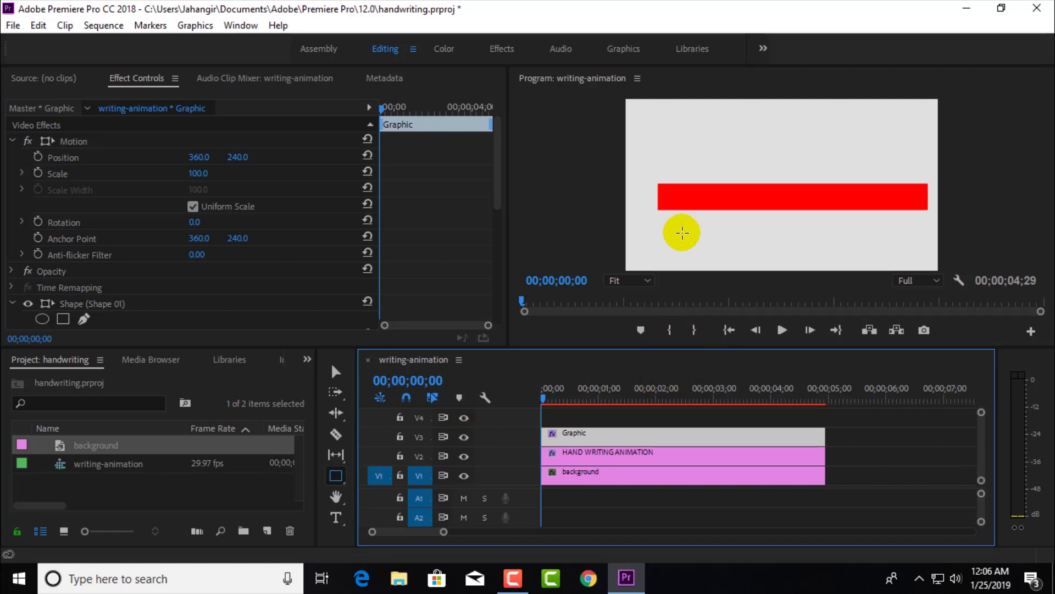
{"action": "key", "text": "ctrl+s"}
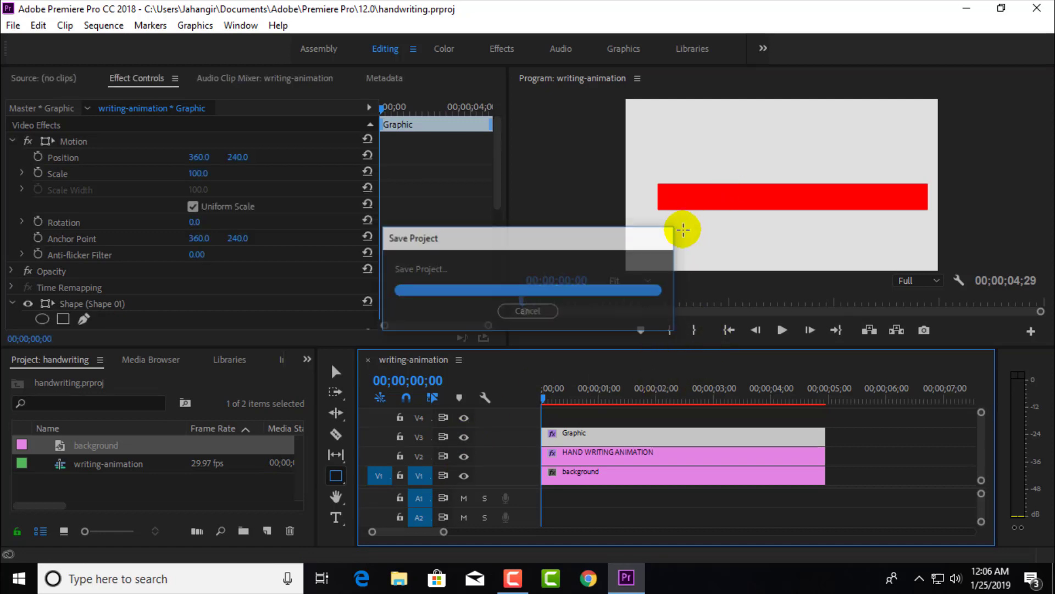
- Import pen scratch 4.WAV and scribel hand 1.mp4 from the HandWriting folder inside the tutorial folder
{"action": "left_click", "coordinate": [267, 529]}
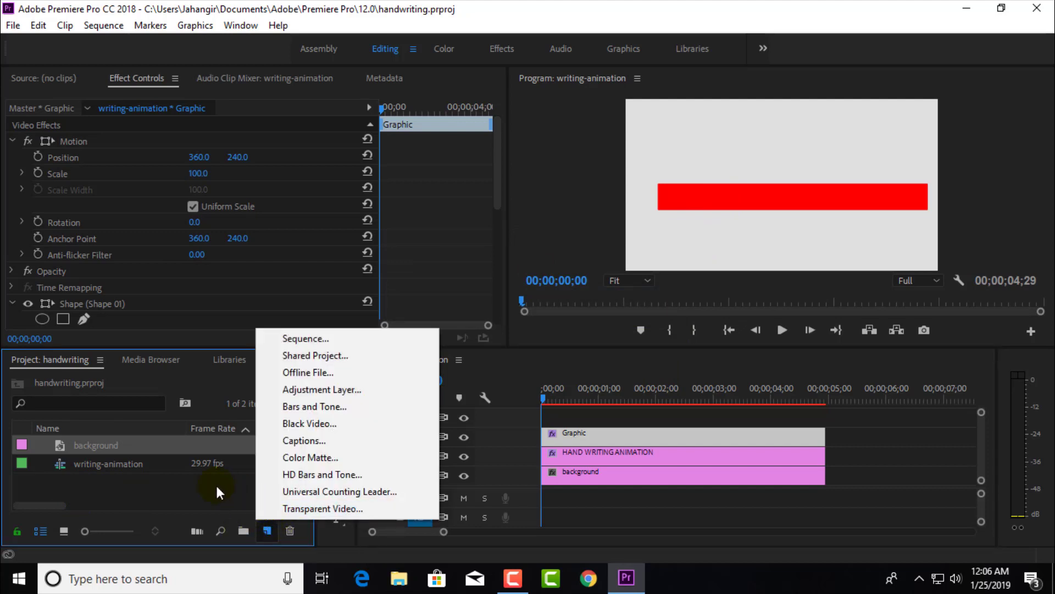
{"action": "left_click", "coordinate": [177, 488]}
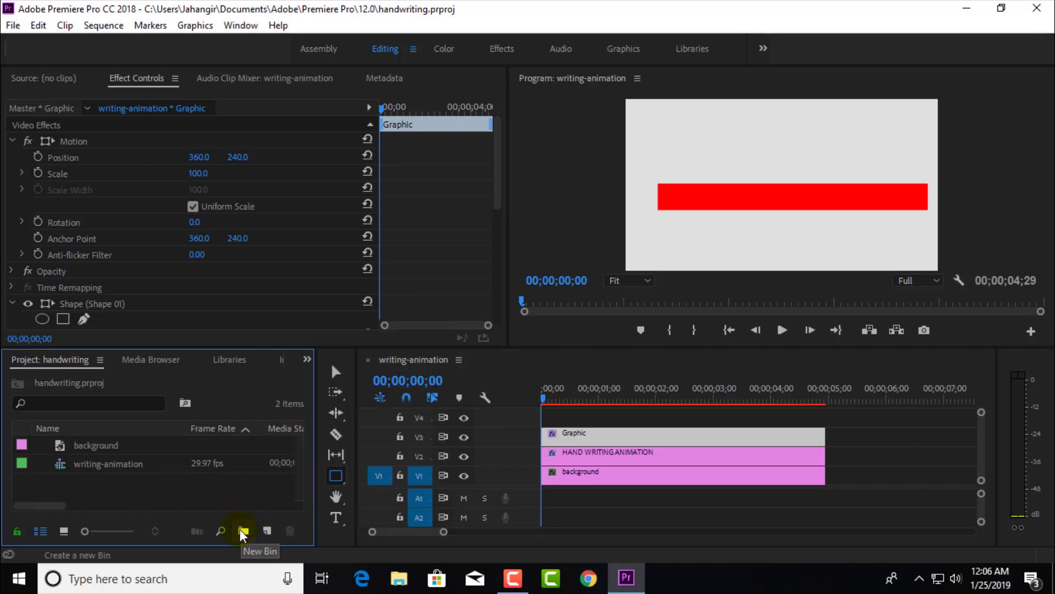
{"action": "double_click", "coordinate": [186, 487]}
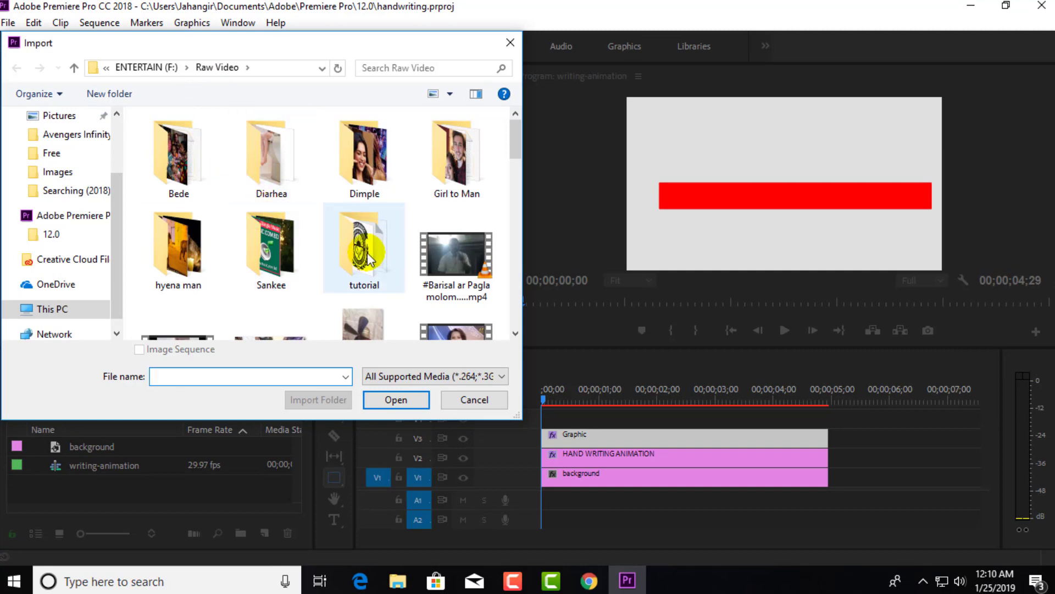
{"action": "double_click", "coordinate": [369, 258]}
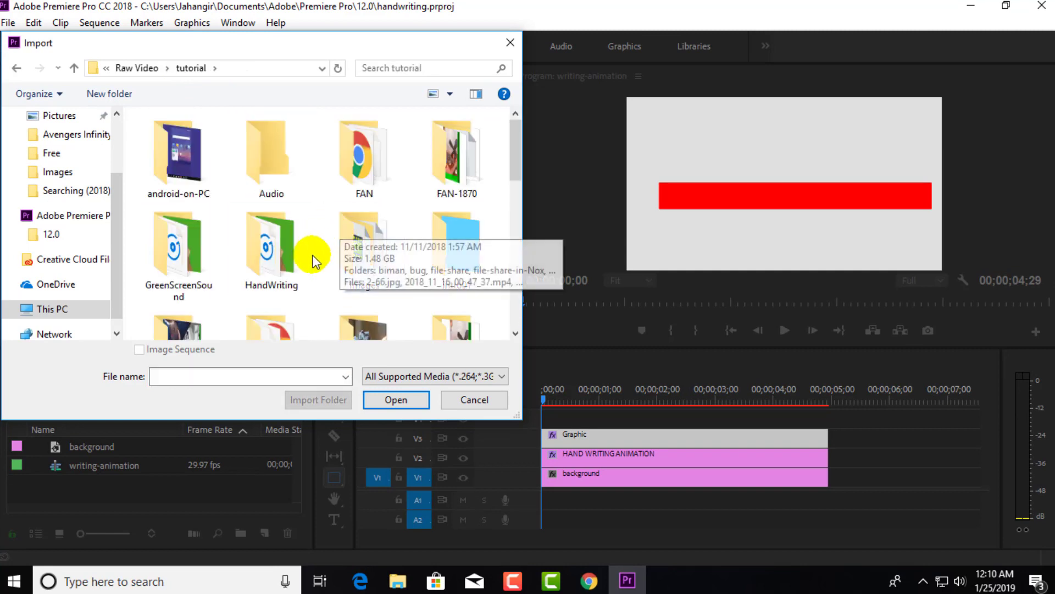
{"action": "double_click", "coordinate": [270, 248]}
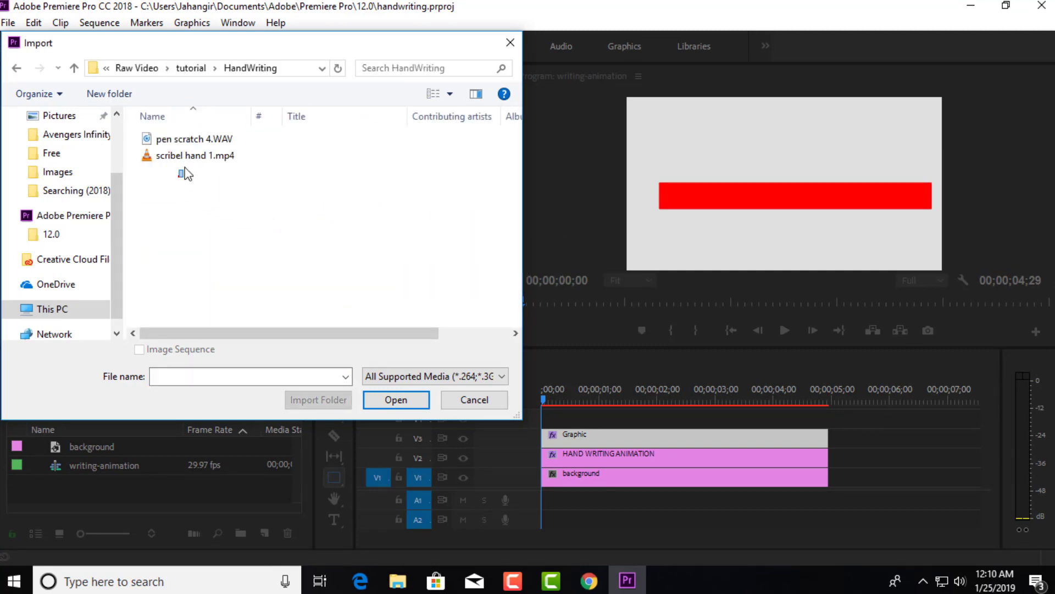
{"action": "left_click_drag", "start_coordinate": [185, 173], "coordinate": [188, 137]}
{"action": "left_click", "coordinate": [388, 404]}
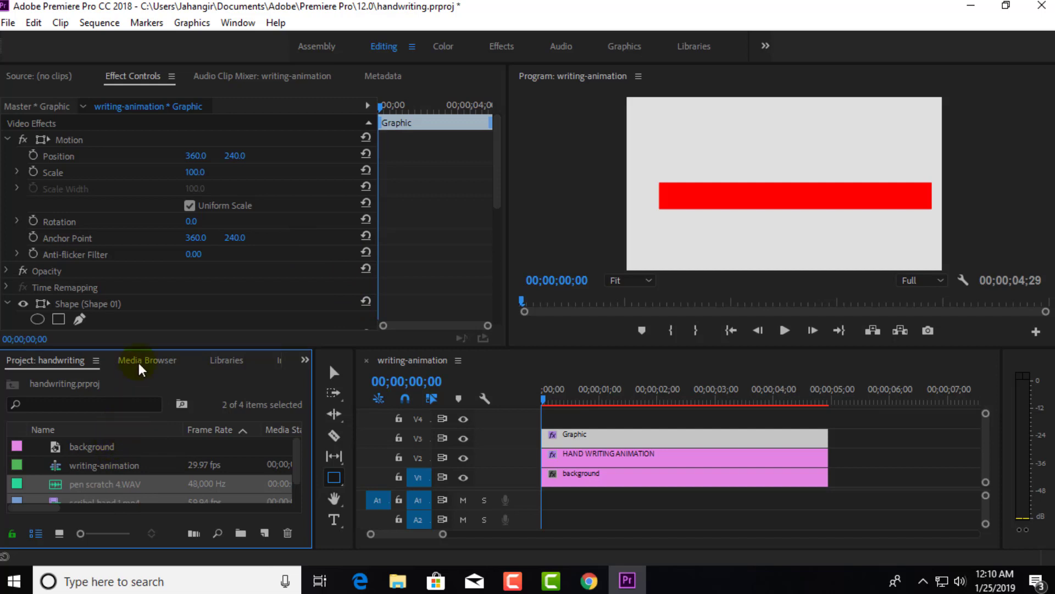
- Place scribel hand 1.mp4 on track V4 at the start of the sequence
{"action": "scroll", "coordinate": [161, 480], "scroll_direction": "down", "scroll_amount": 1}
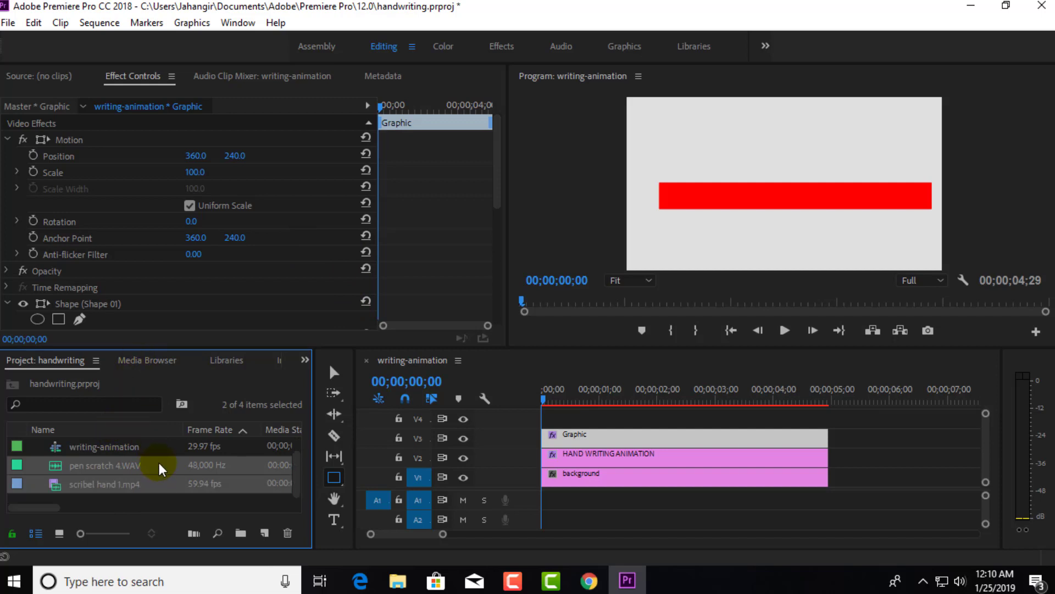
{"action": "left_click", "coordinate": [115, 484]}
{"action": "left_click_drag", "start_coordinate": [110, 486], "coordinate": [694, 402]}
{"action": "left_click", "coordinate": [655, 418]}
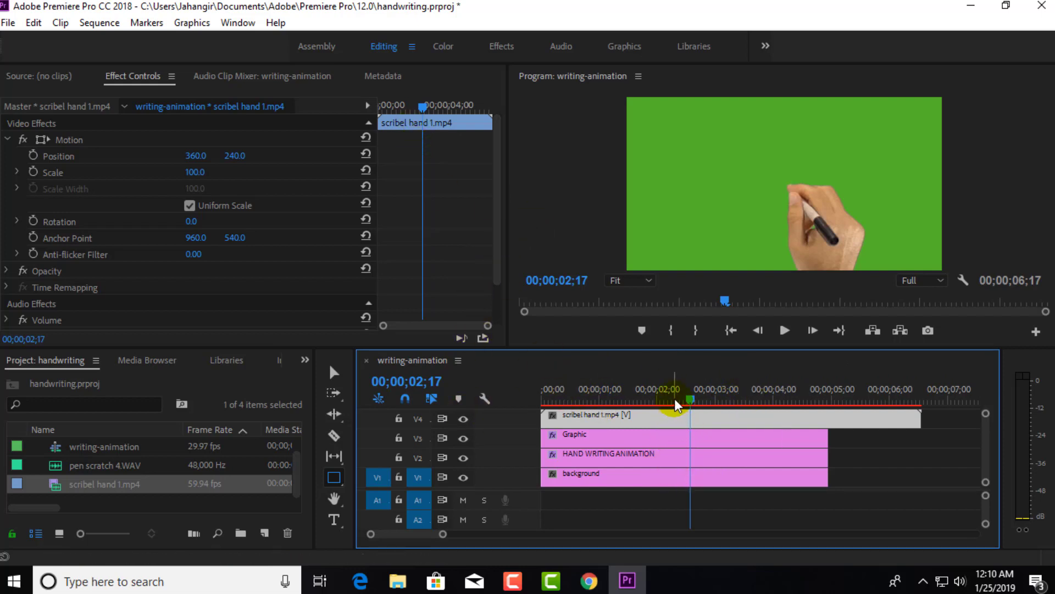
- Split the hand clip at 00;00;04;29, where the other clips end, and delete the excess part
{"action": "left_click_drag", "start_coordinate": [692, 397], "coordinate": [833, 408]}
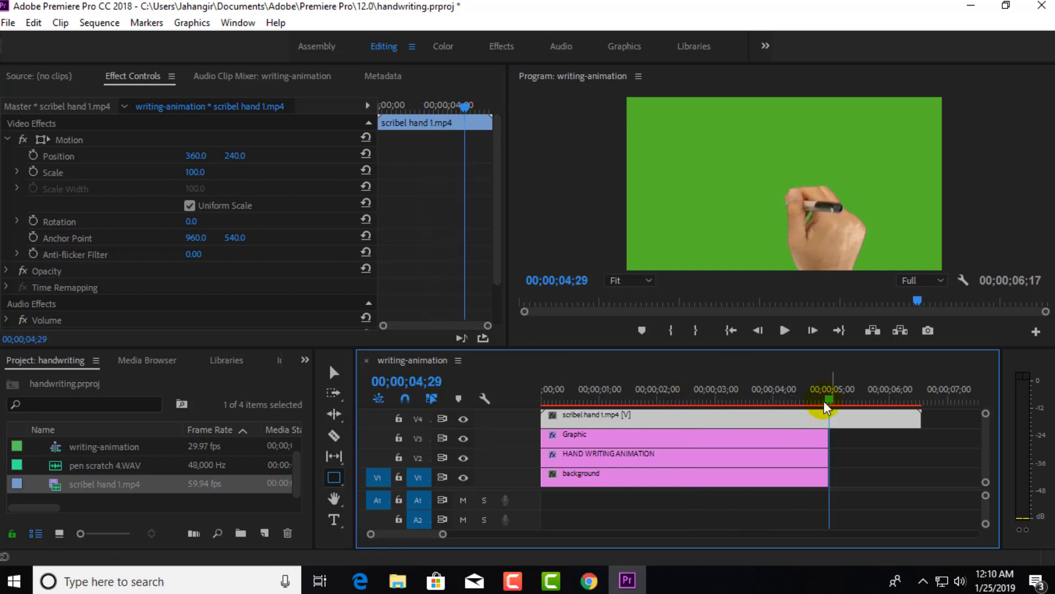
{"action": "left_click", "coordinate": [334, 434]}
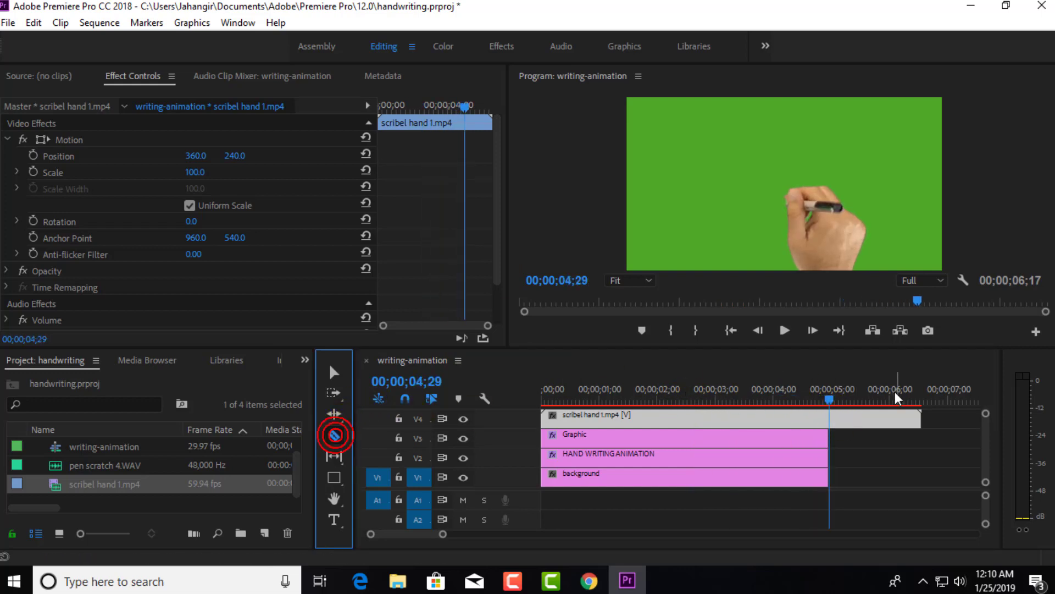
{"action": "left_click", "coordinate": [831, 416]}
{"action": "left_click", "coordinate": [860, 419]}
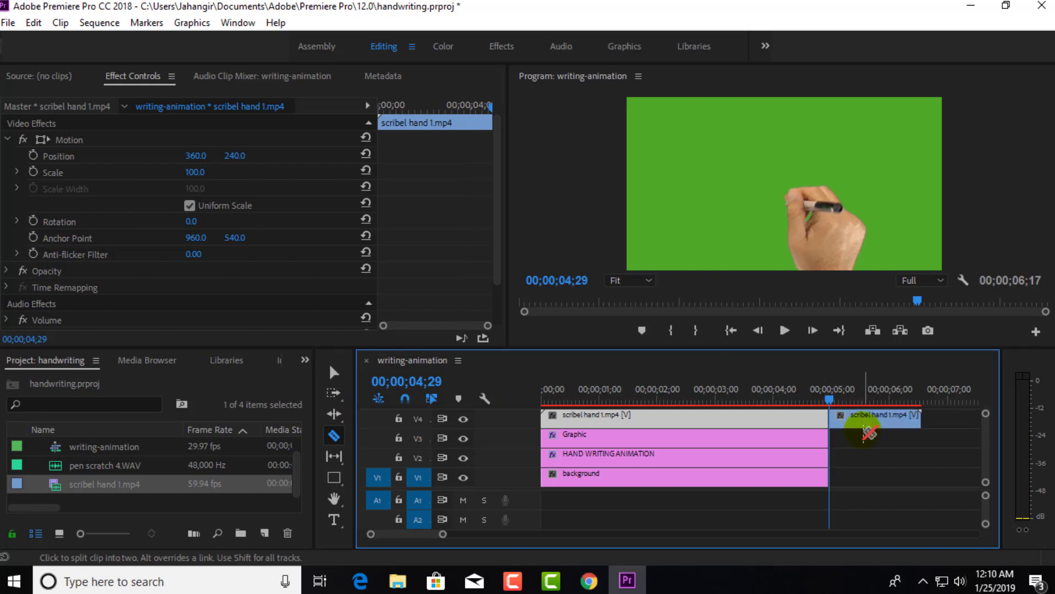
{"action": "left_click", "coordinate": [342, 374]}
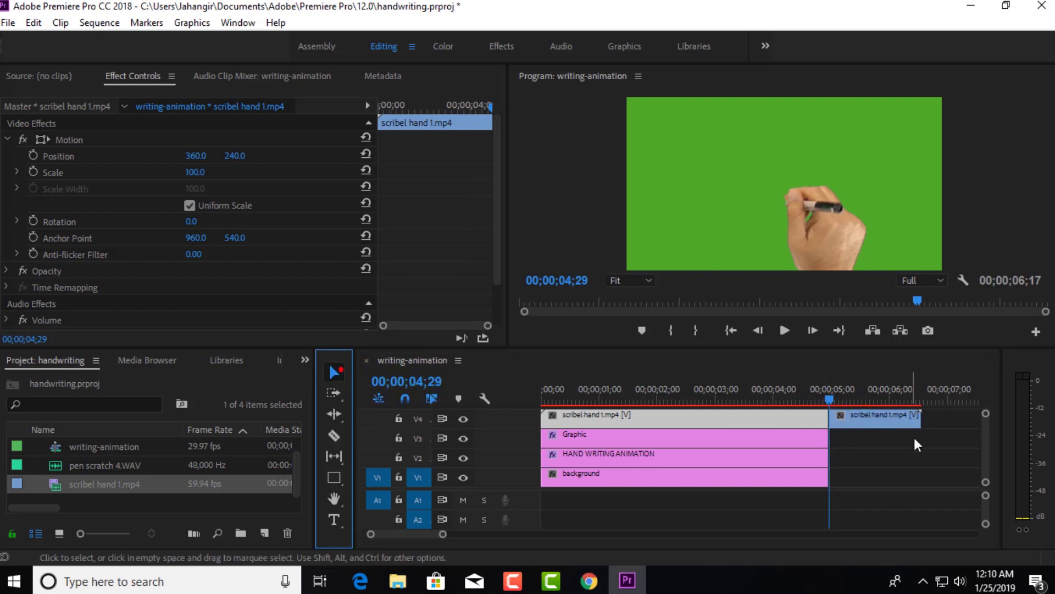
{"action": "left_click", "coordinate": [884, 421]}
{"action": "key", "text": "Delete"}
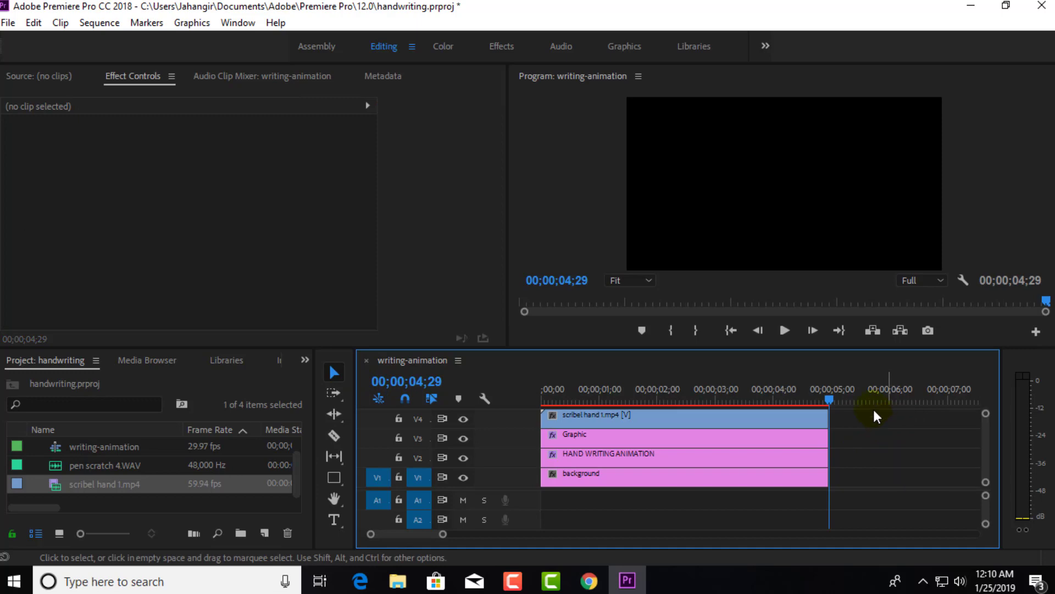
- Move the playhead back to 00;00;01;04, with the hand clip selected
{"action": "left_click", "coordinate": [826, 399]}
{"action": "left_click_drag", "start_coordinate": [756, 405], "coordinate": [610, 409]}
{"action": "left_click", "coordinate": [811, 379]}
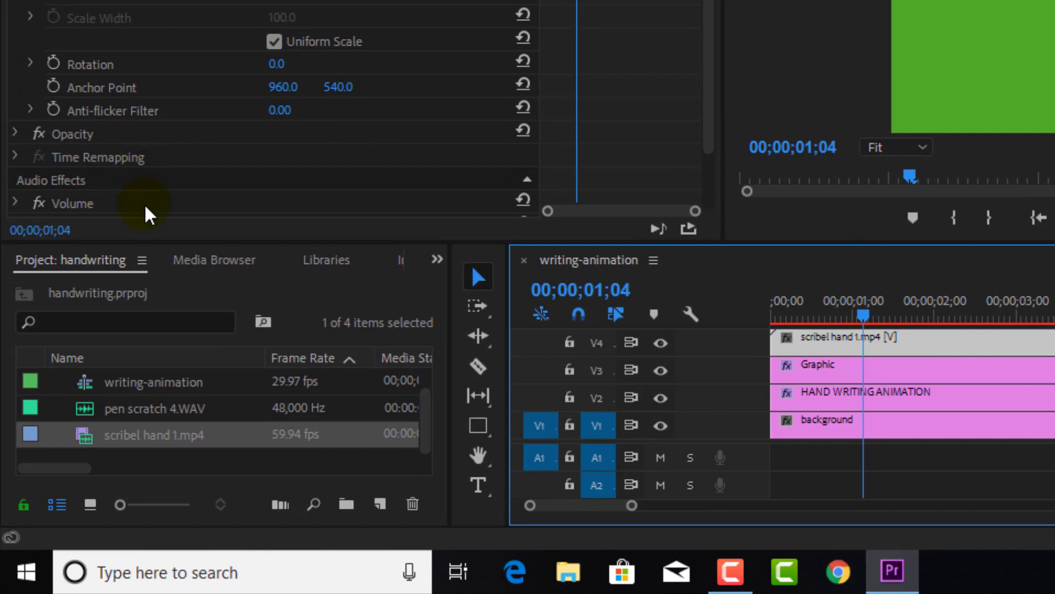
- Search the effects for KEY and apply Ultra Key to the scribel hand 1.mp4 clip on V4
{"action": "left_click", "coordinate": [437, 259]}
{"action": "left_click", "coordinate": [476, 381]}
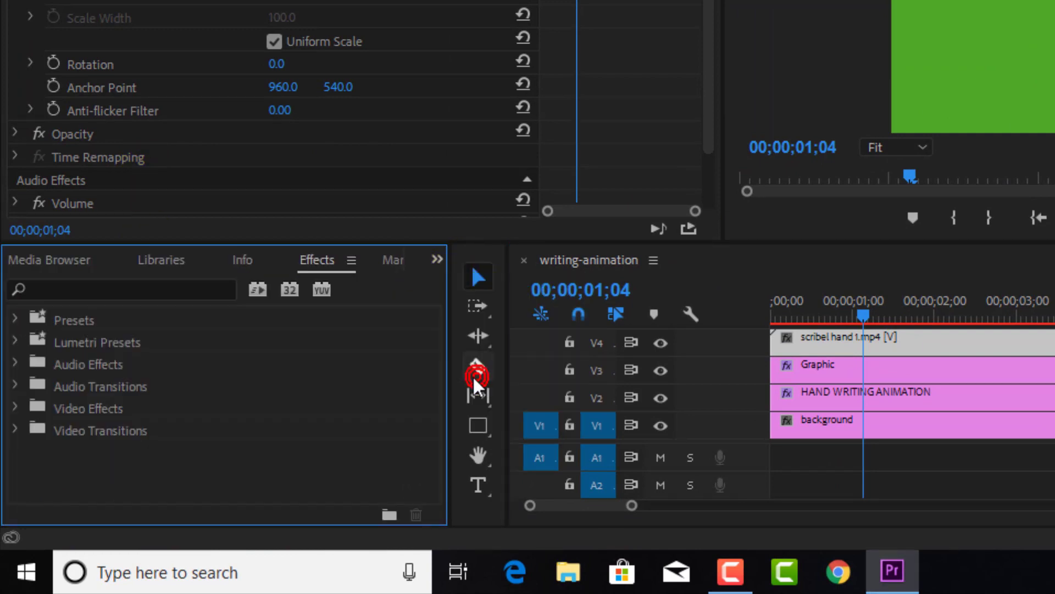
{"action": "left_click", "coordinate": [86, 290]}
{"action": "left_click", "coordinate": [94, 291]}
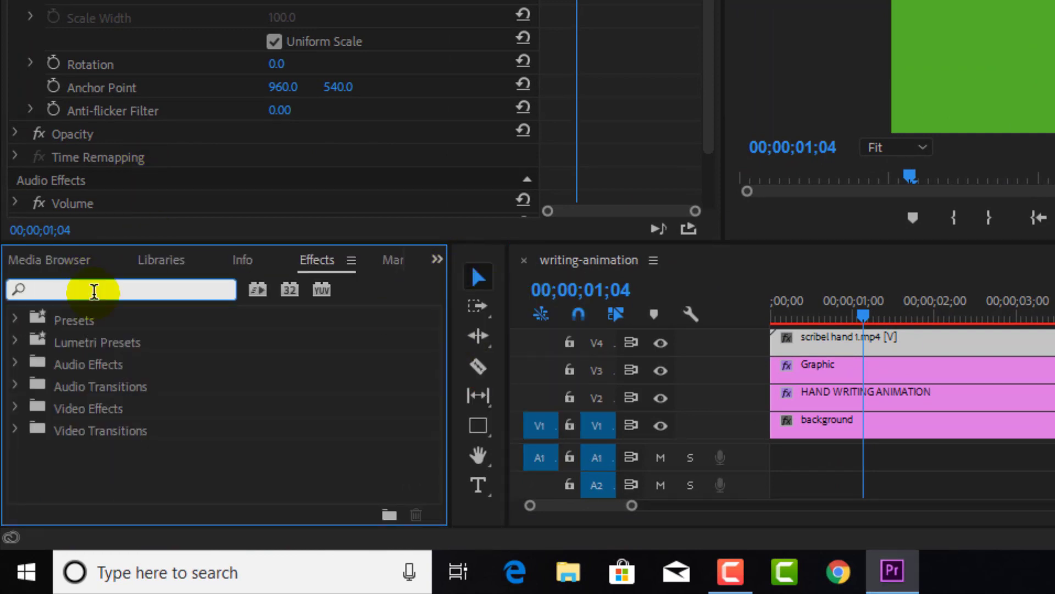
{"action": "type", "text": "KEY"}
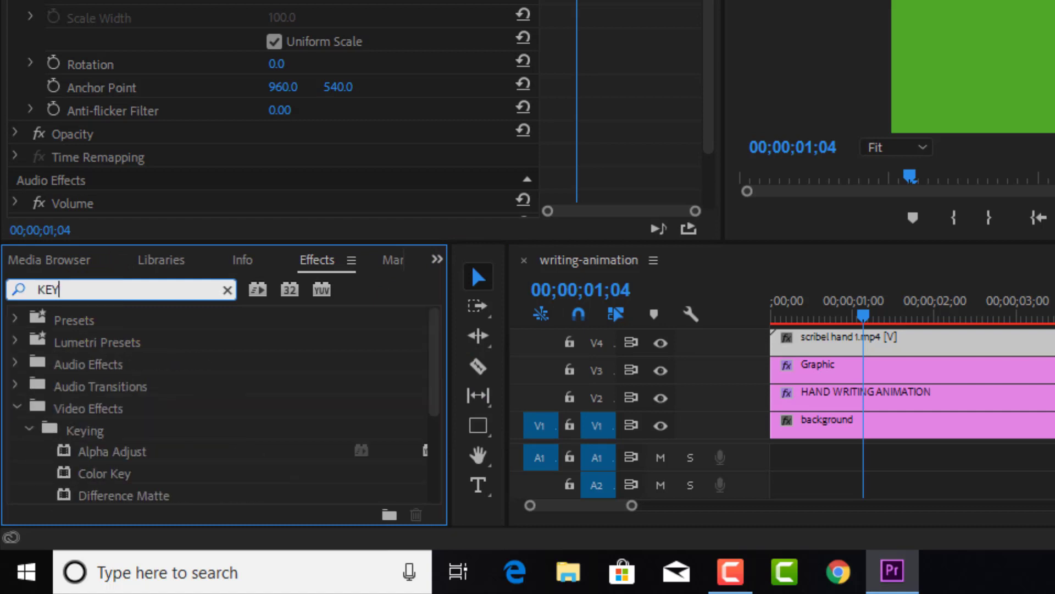
{"action": "left_click", "coordinate": [439, 392]}
{"action": "left_click_drag", "start_coordinate": [439, 391], "coordinate": [431, 483]}
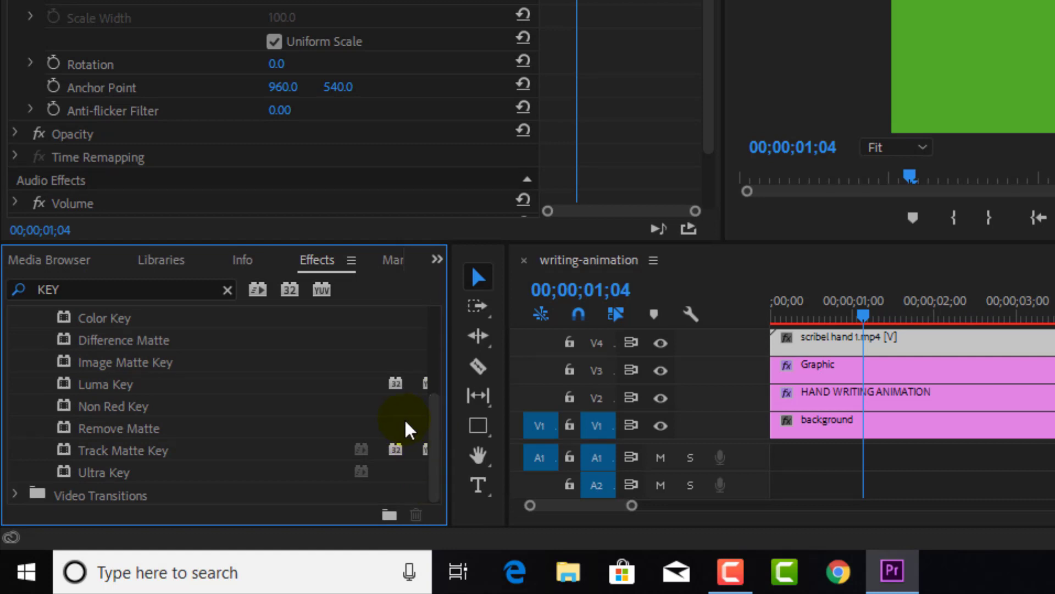
{"action": "left_click", "coordinate": [112, 483]}
{"action": "left_click_drag", "start_coordinate": [111, 483], "coordinate": [893, 337]}
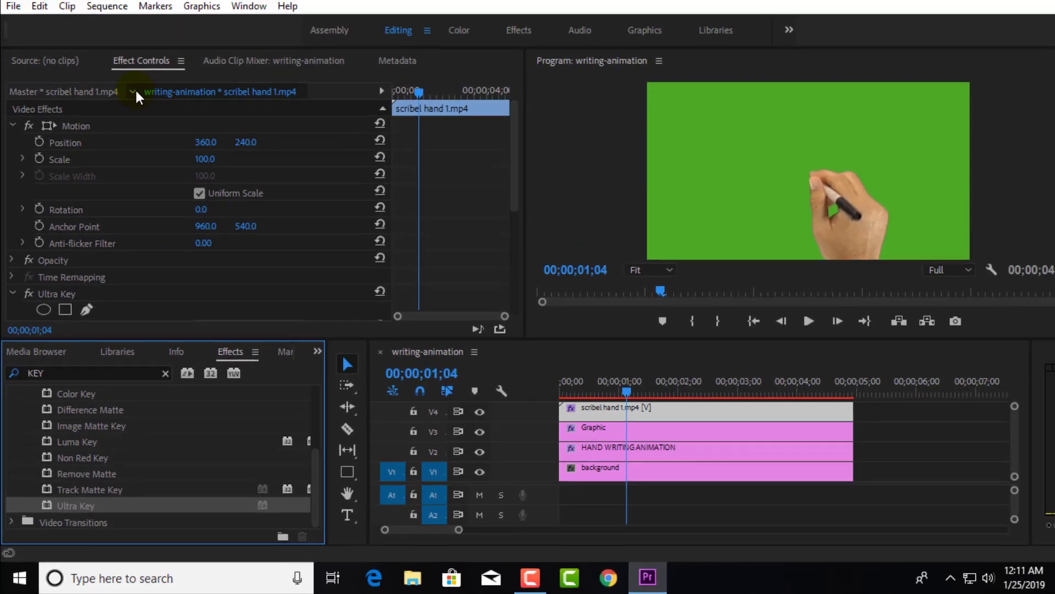
{"action": "left_click", "coordinate": [141, 81]}
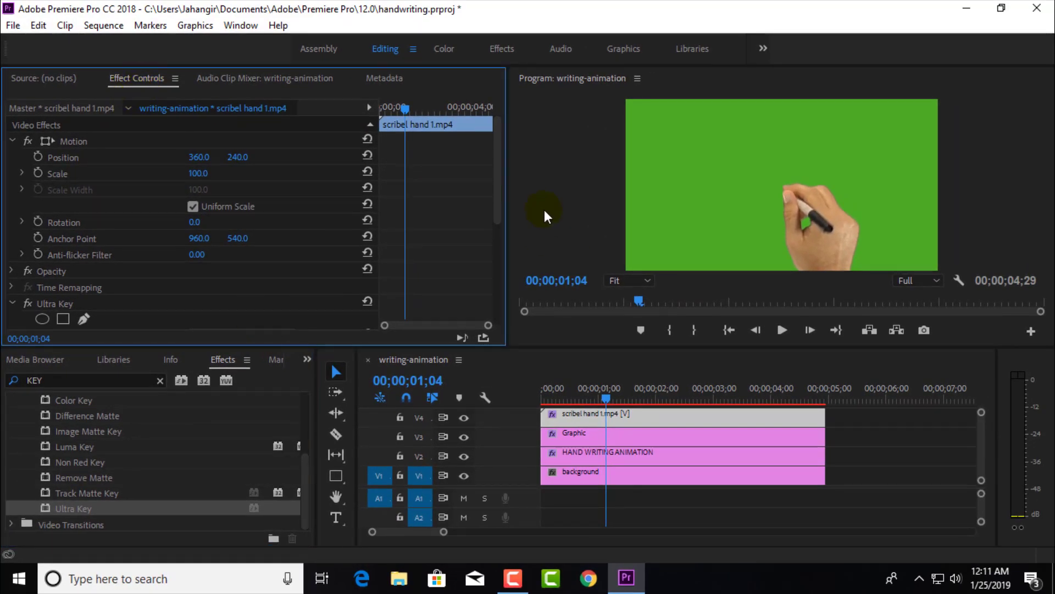
- Sample the green background as the Ultra Key color for the hand clip, check the key at 00;00;03;12 and save the project
{"action": "left_click_drag", "start_coordinate": [496, 190], "coordinate": [502, 265]}
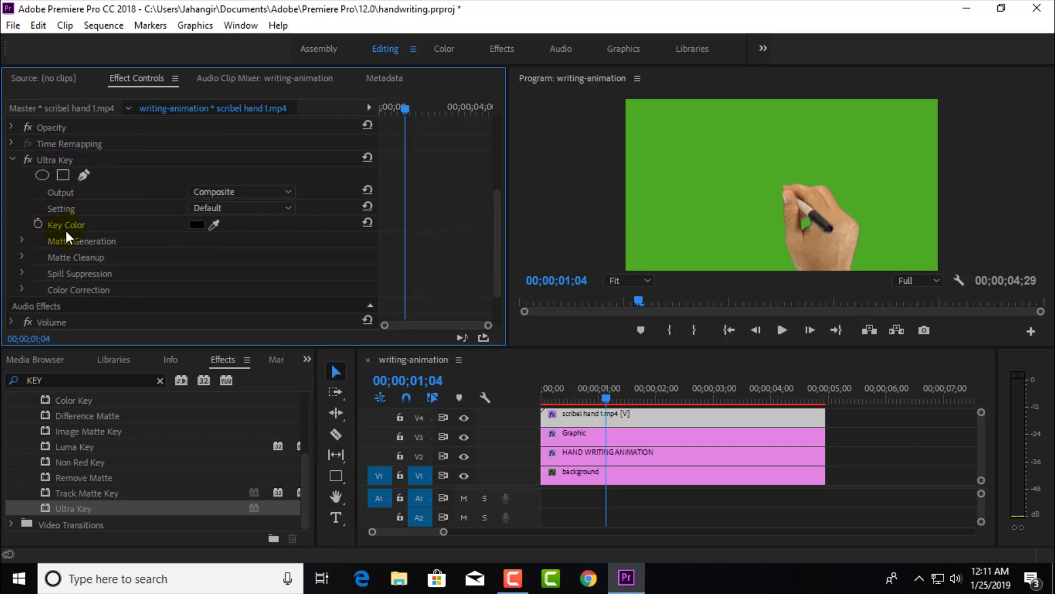
{"action": "left_click", "coordinate": [214, 224]}
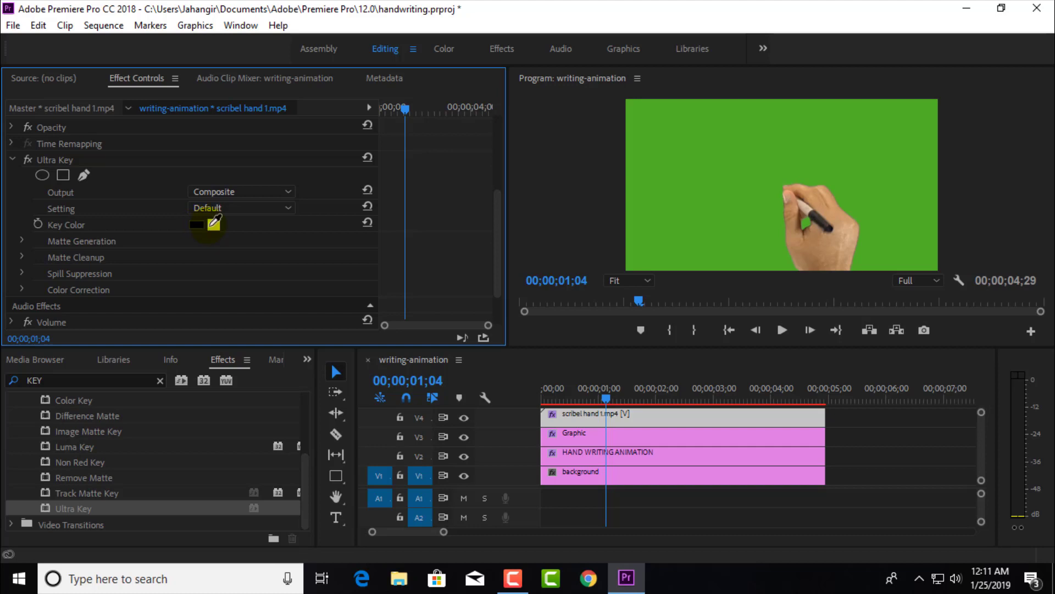
{"action": "left_click_drag", "start_coordinate": [214, 225], "coordinate": [725, 193]}
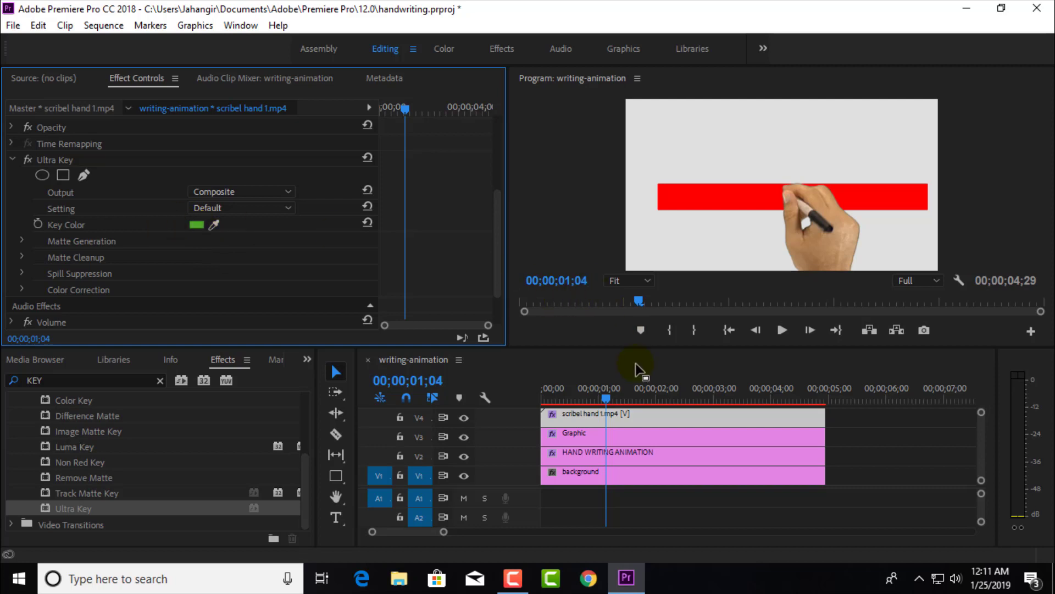
{"action": "left_click", "coordinate": [601, 400]}
{"action": "left_click_drag", "start_coordinate": [600, 401], "coordinate": [737, 404]}
{"action": "key", "text": "ctrl+s"}
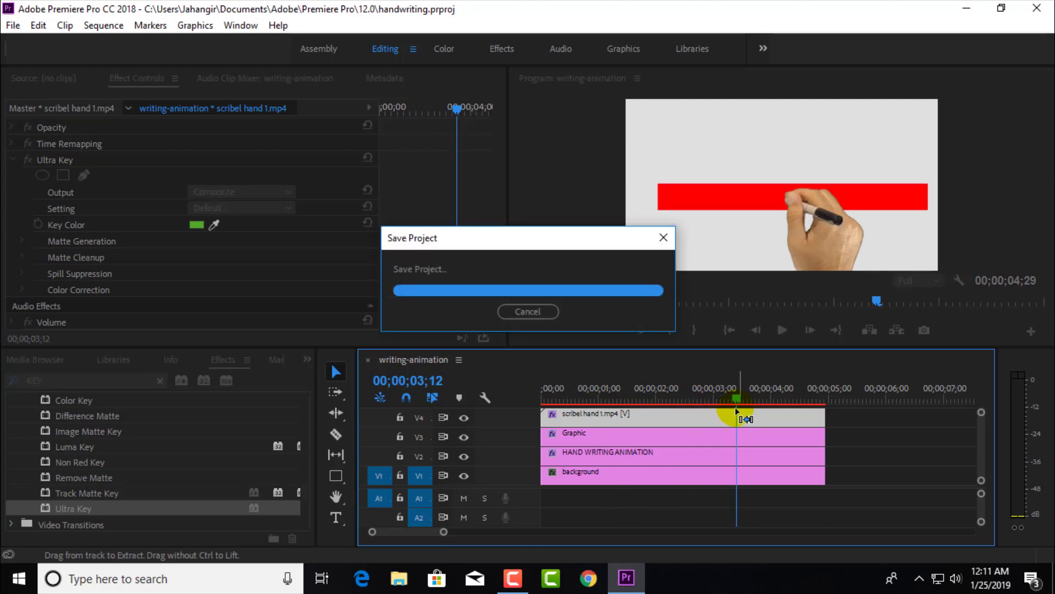
- Scale the scribel hand 1.mp4 clip down to 48
{"action": "left_click", "coordinate": [711, 416]}
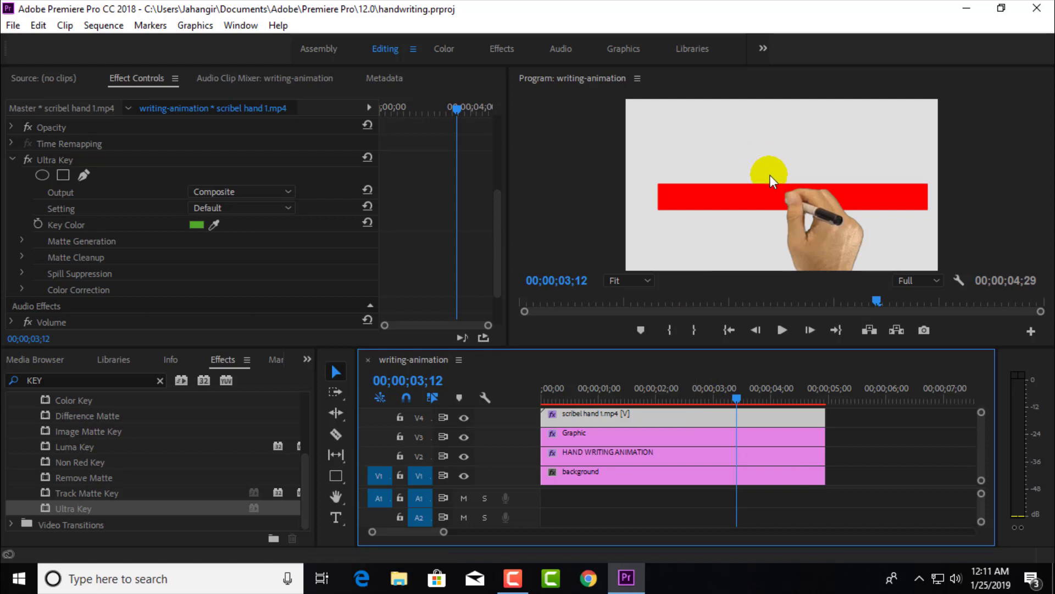
{"action": "left_click_drag", "start_coordinate": [499, 230], "coordinate": [503, 137]}
{"action": "left_click", "coordinate": [198, 173]}
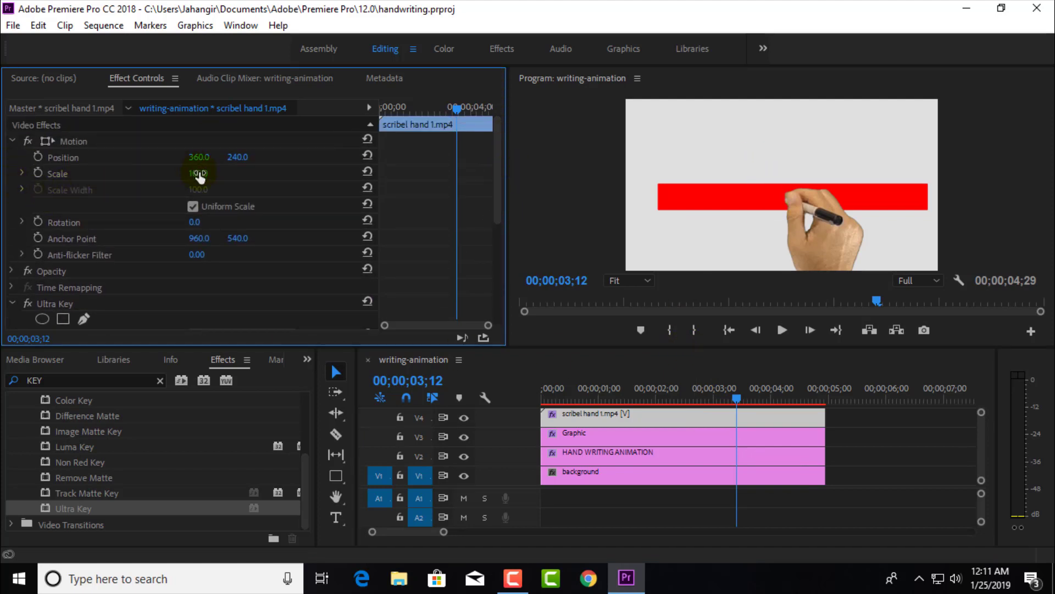
{"action": "type", "text": "55"}
{"action": "key", "text": "Return"}
{"action": "left_click_drag", "start_coordinate": [197, 173], "coordinate": [193, 173]}
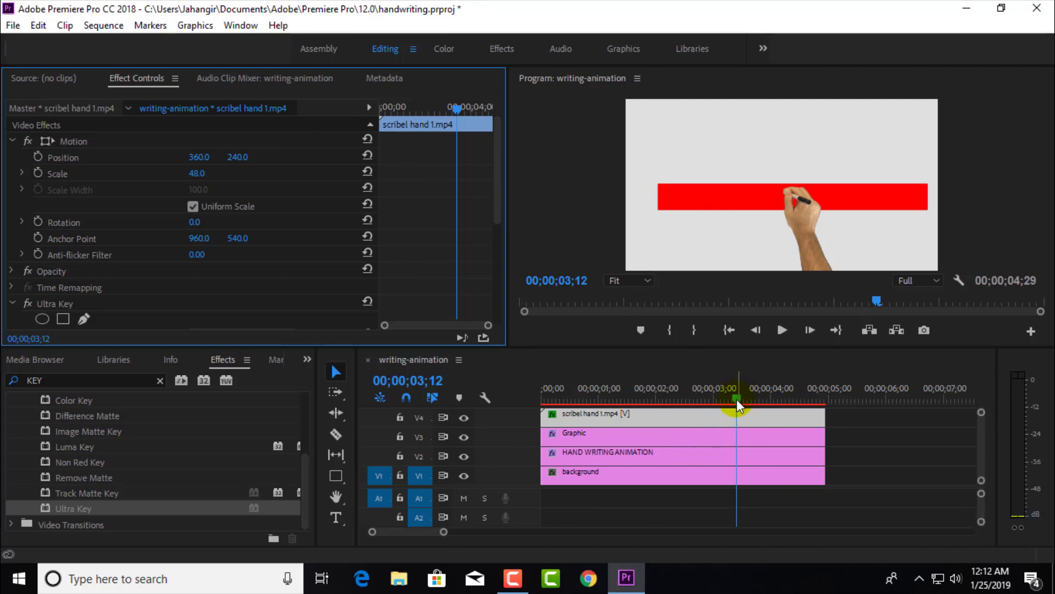
- With the playhead at 00;00;00;28, set the hand clip's horizontal position to 67 so the pen sits at the rectangle's left edge
{"action": "left_click_drag", "start_coordinate": [737, 399], "coordinate": [598, 395]}
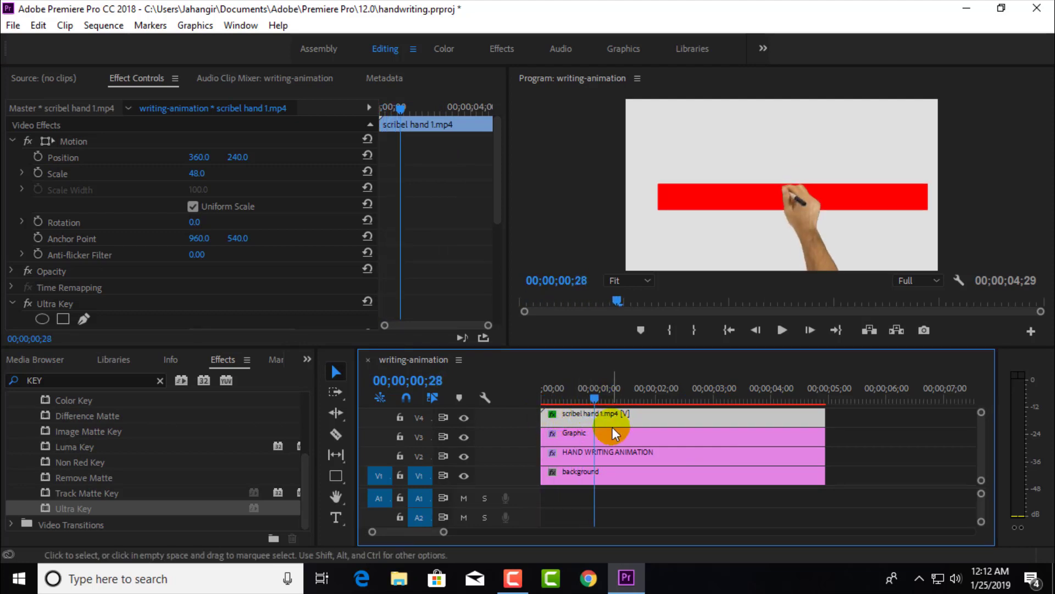
{"action": "left_click", "coordinate": [497, 177]}
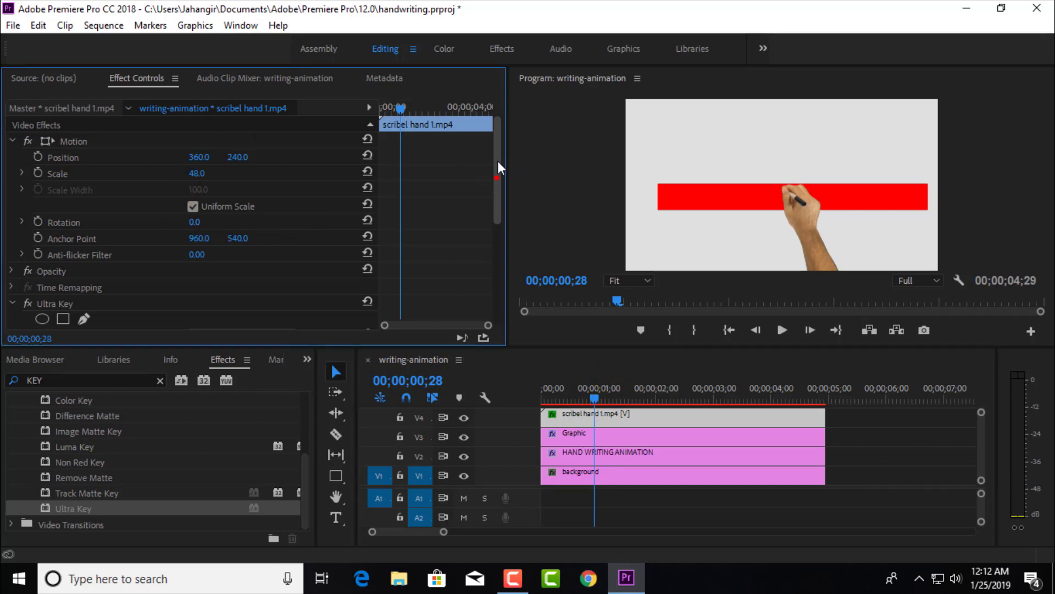
{"action": "left_click", "coordinate": [203, 157]}
{"action": "type", "text": "298"}
{"action": "key", "text": "Return"}
{"action": "left_click_drag", "start_coordinate": [199, 157], "coordinate": [72, 156]}
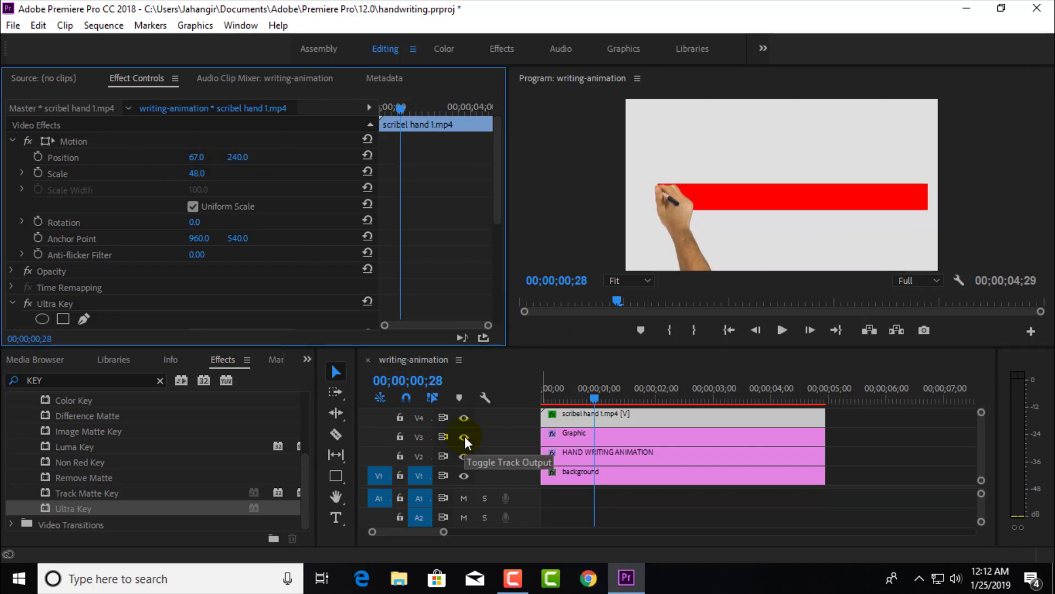
- Hide the output of track V3 to expose the title and reselect the hand clip on V4
{"action": "left_click", "coordinate": [569, 437]}
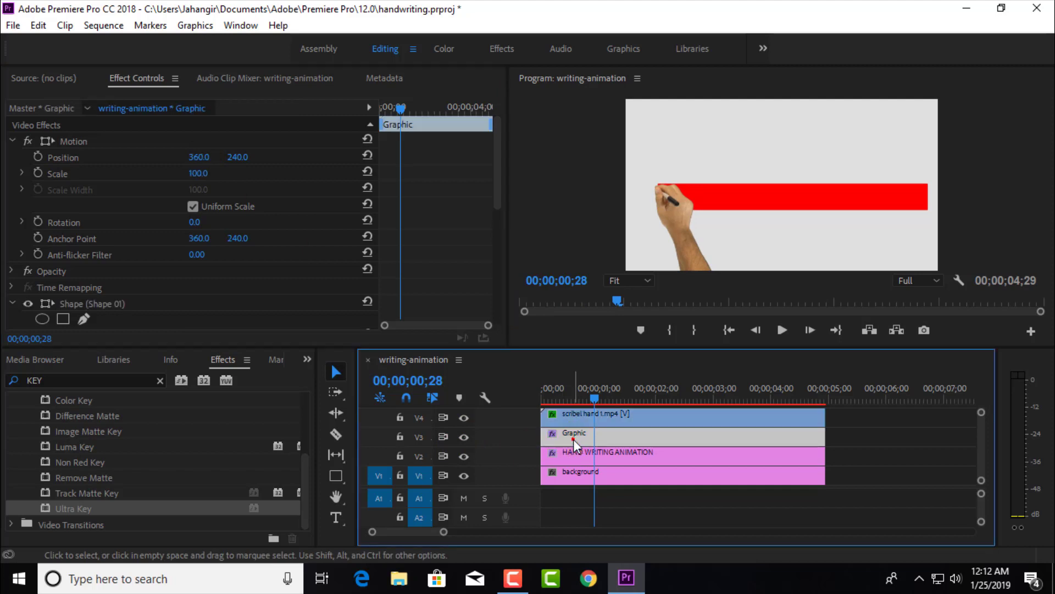
{"action": "left_click", "coordinate": [464, 437]}
{"action": "left_click", "coordinate": [642, 432]}
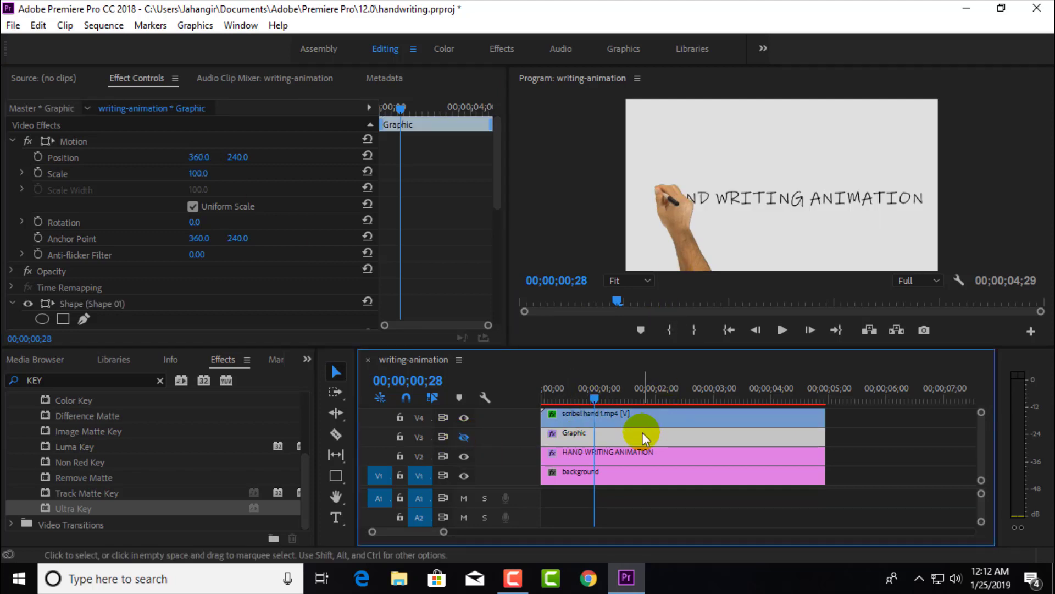
{"action": "left_click", "coordinate": [637, 415]}
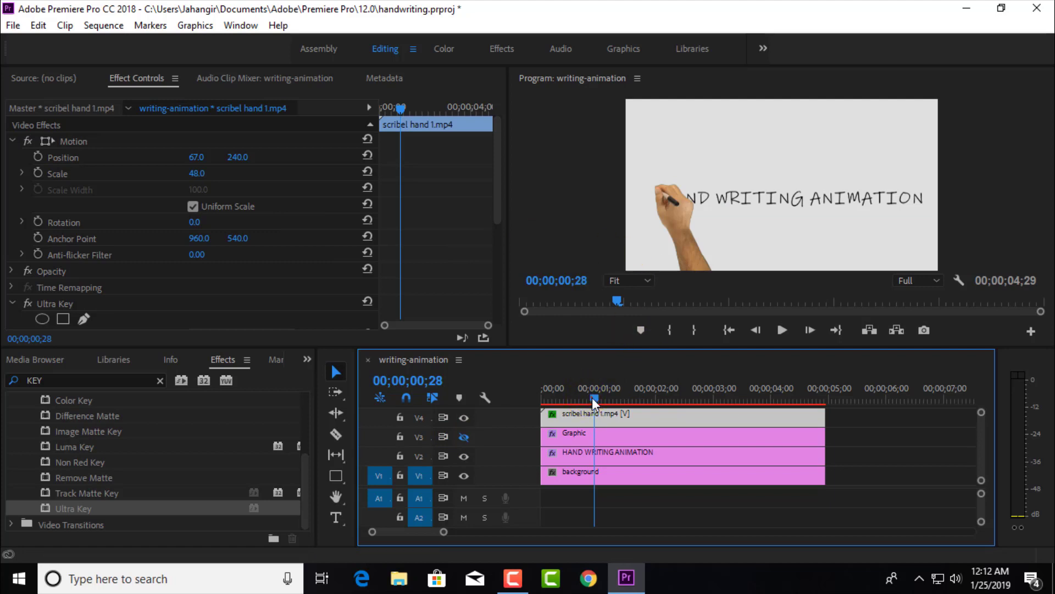
- Set the hand clip's vertical position to 242 with the playhead at 00;00;01;05
{"action": "mouse_move", "coordinate": [592, 398]}
{"action": "left_mouse_down"}
{"action": "mouse_move", "coordinate": [617, 398]}
{"action": "mouse_move", "coordinate": [605, 398]}
{"action": "left_mouse_up"}
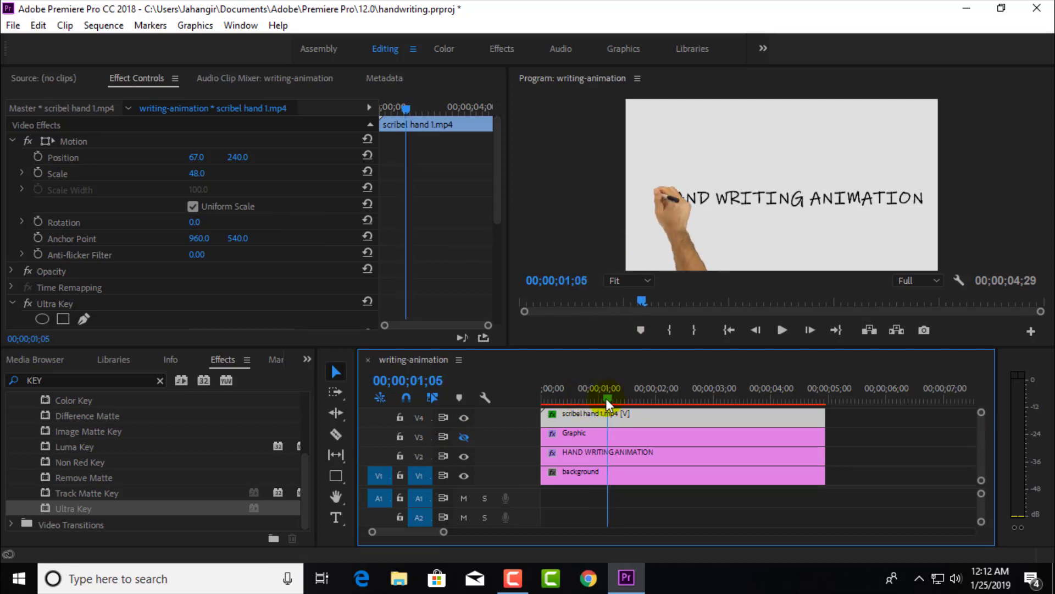
{"action": "left_click", "coordinate": [498, 204]}
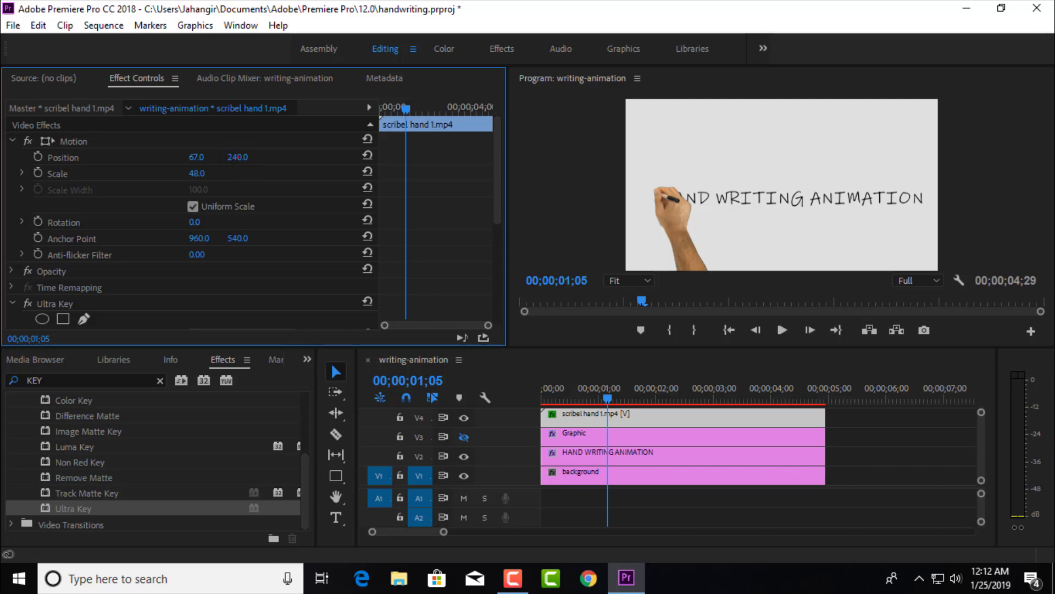
{"action": "mouse_move", "coordinate": [238, 156]}
{"action": "left_mouse_down"}
{"action": "mouse_move", "coordinate": [250, 157]}
{"action": "mouse_move", "coordinate": [238, 156]}
{"action": "left_mouse_up"}
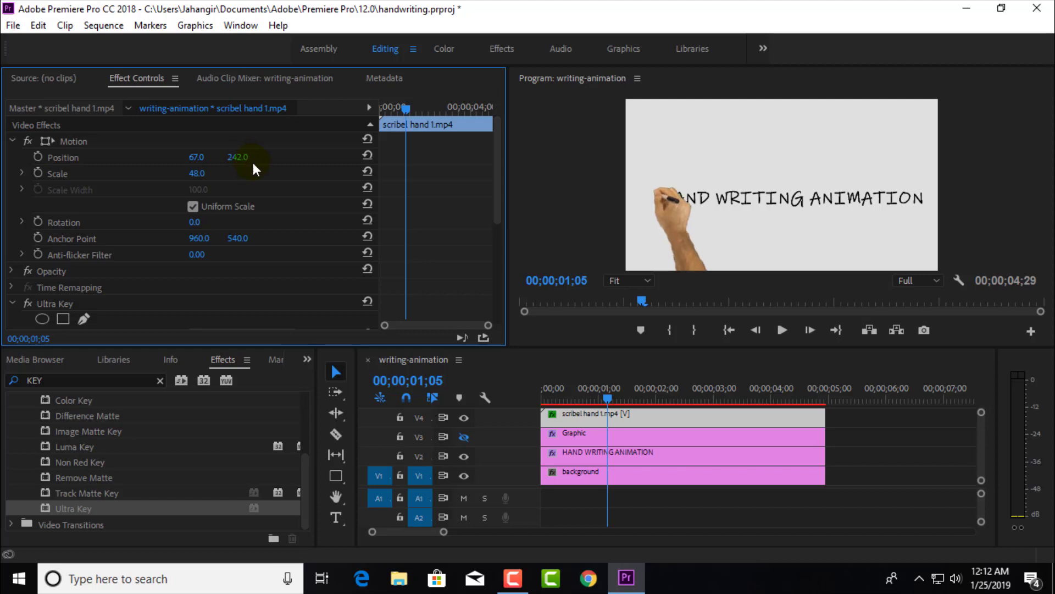
- With the playhead at 00;00;01;16, set the hand clip's scale to 57 and save the project
{"action": "left_click_drag", "start_coordinate": [605, 397], "coordinate": [628, 401]}
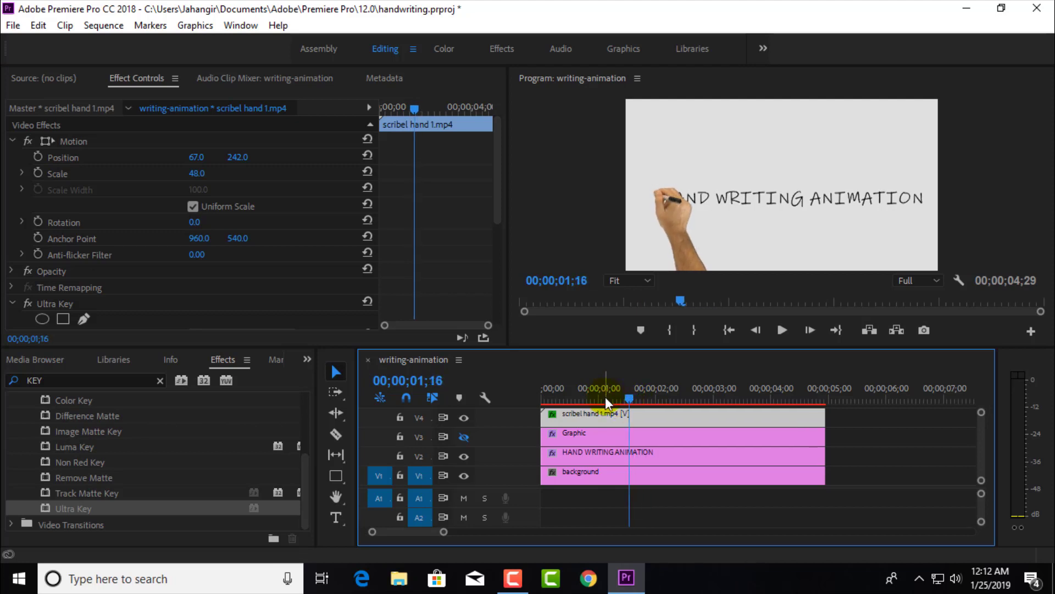
{"action": "left_click", "coordinate": [199, 174]}
{"action": "type", "text": "54"}
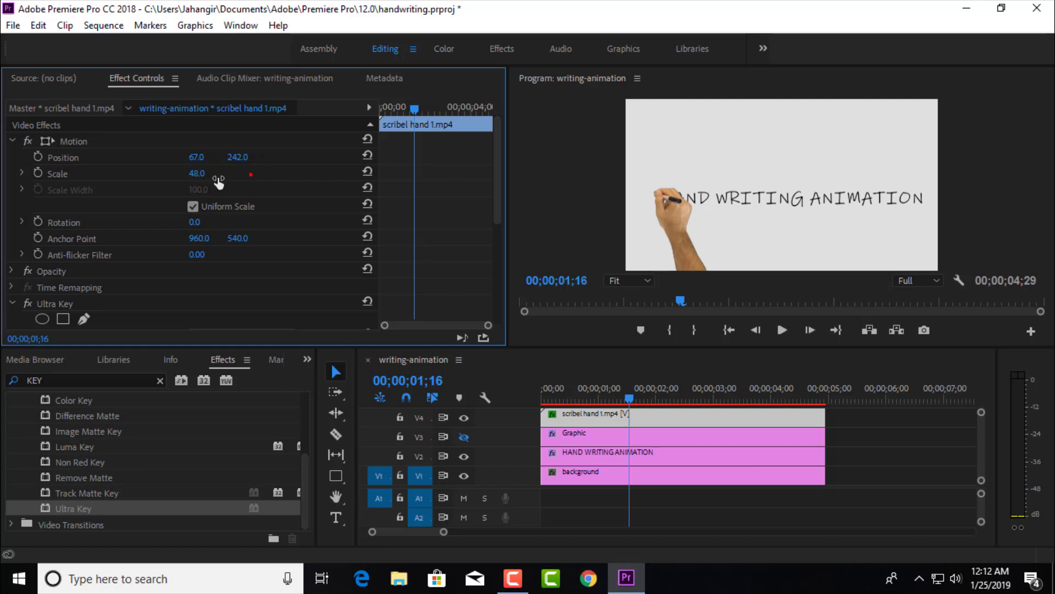
{"action": "key", "text": "Return"}
{"action": "key", "text": "Up"}
{"action": "key", "text": "Up"}
{"action": "key", "text": "Up"}
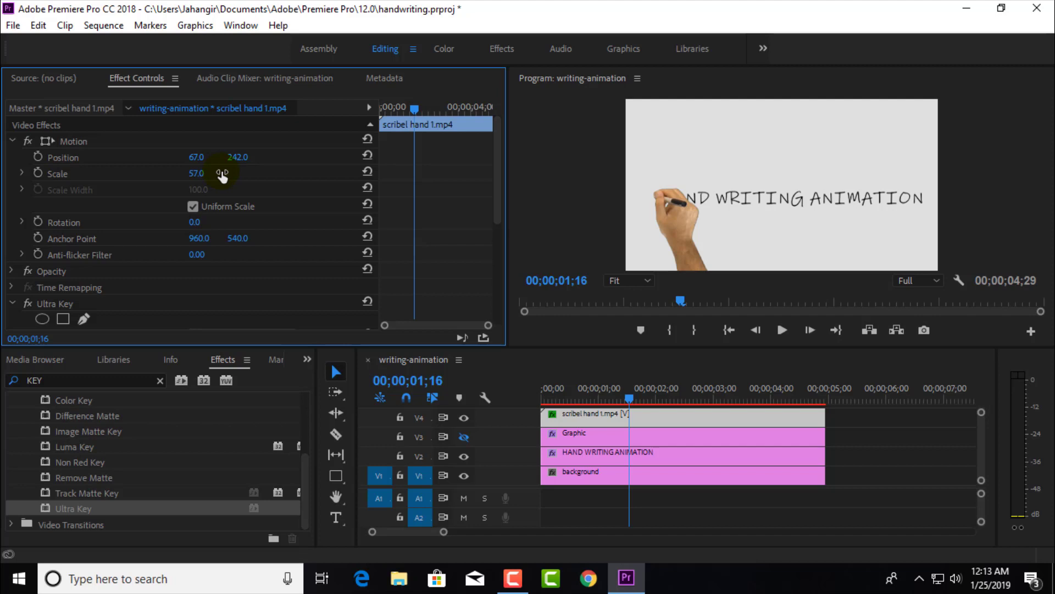
{"action": "key", "text": "ctrl+s"}
- Set the hand clip's vertical position to 256 at 00;00;02;05, check the pen against the title at 00;00;02;21 and save the project
{"action": "left_click_drag", "start_coordinate": [630, 396], "coordinate": [668, 401]}
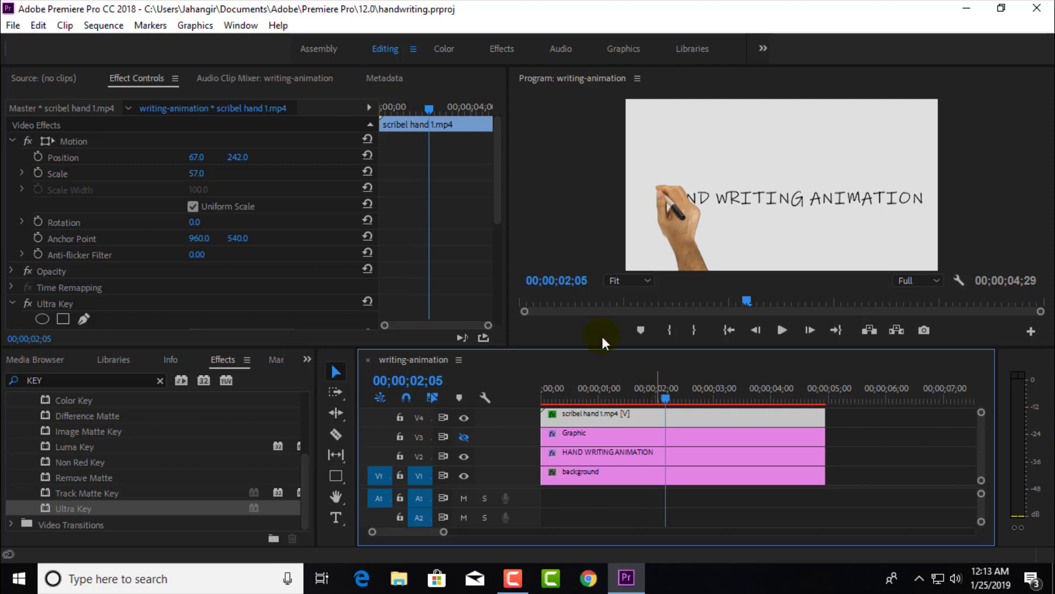
{"action": "left_click", "coordinate": [237, 158]}
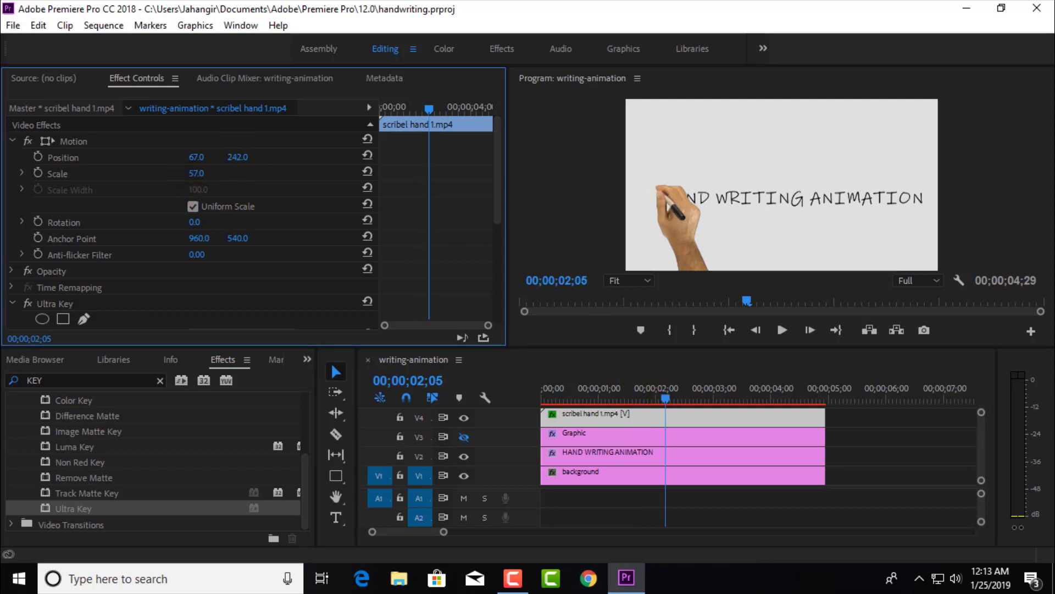
{"action": "left_click", "coordinate": [240, 158]}
{"action": "left_click", "coordinate": [240, 159]}
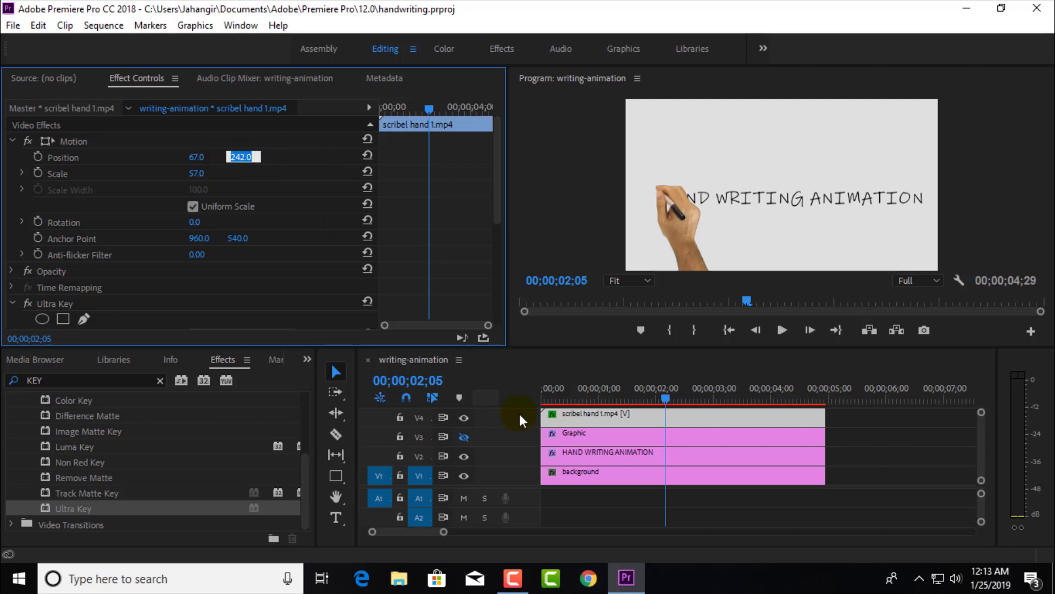
{"action": "left_click", "coordinate": [620, 416]}
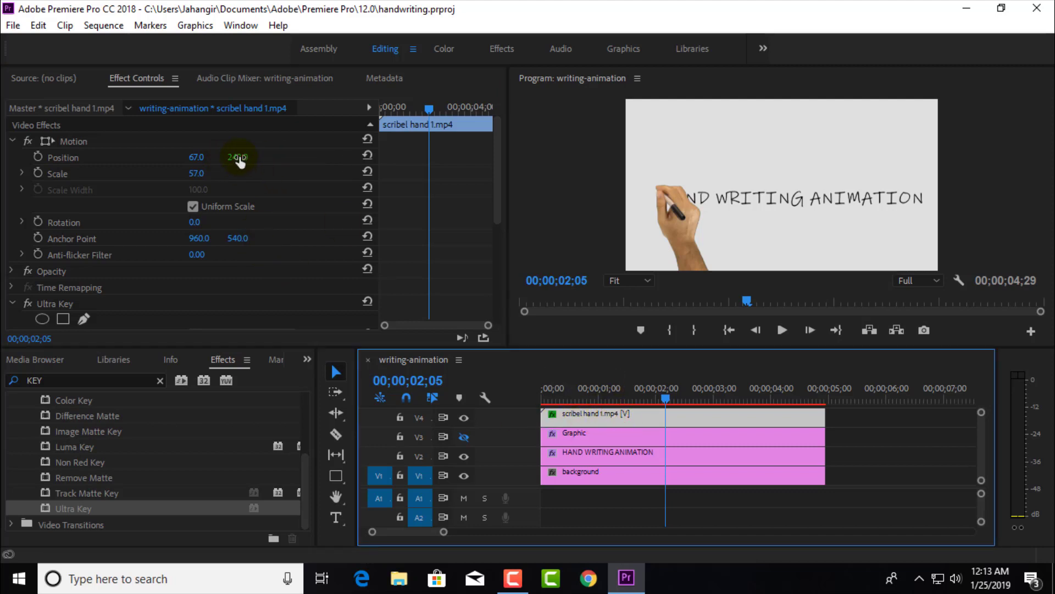
{"action": "left_click_drag", "start_coordinate": [237, 157], "coordinate": [243, 158]}
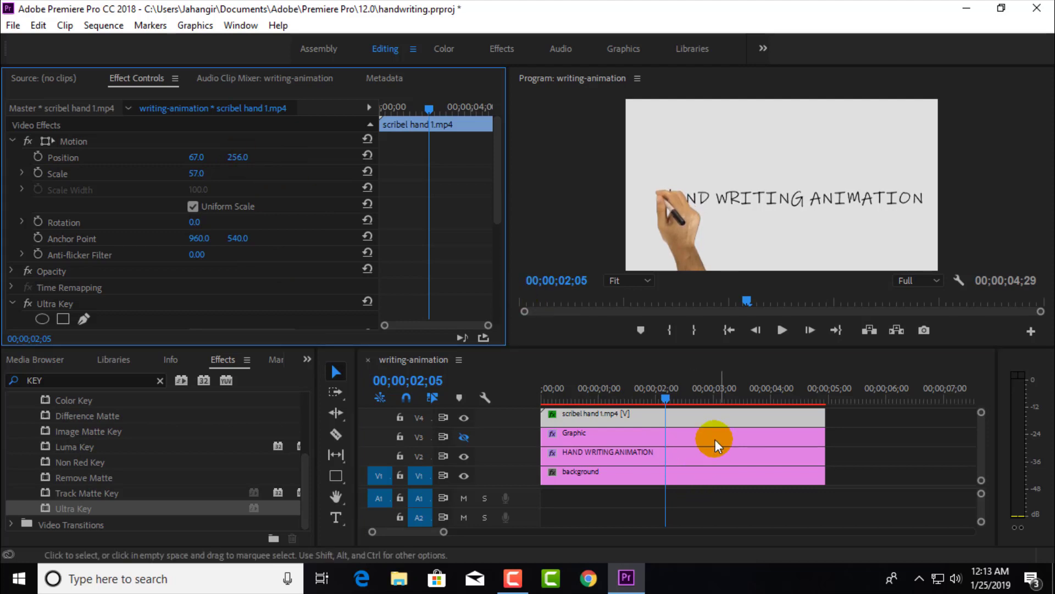
{"action": "left_click", "coordinate": [667, 398]}
{"action": "left_click_drag", "start_coordinate": [681, 396], "coordinate": [696, 398]}
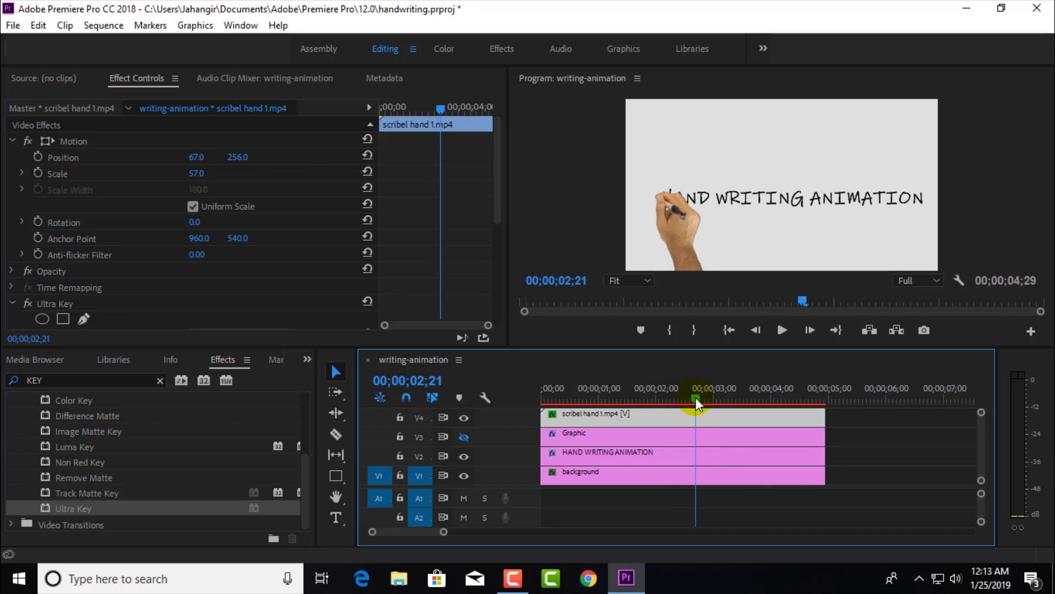
{"action": "key", "text": "ctrl+s"}
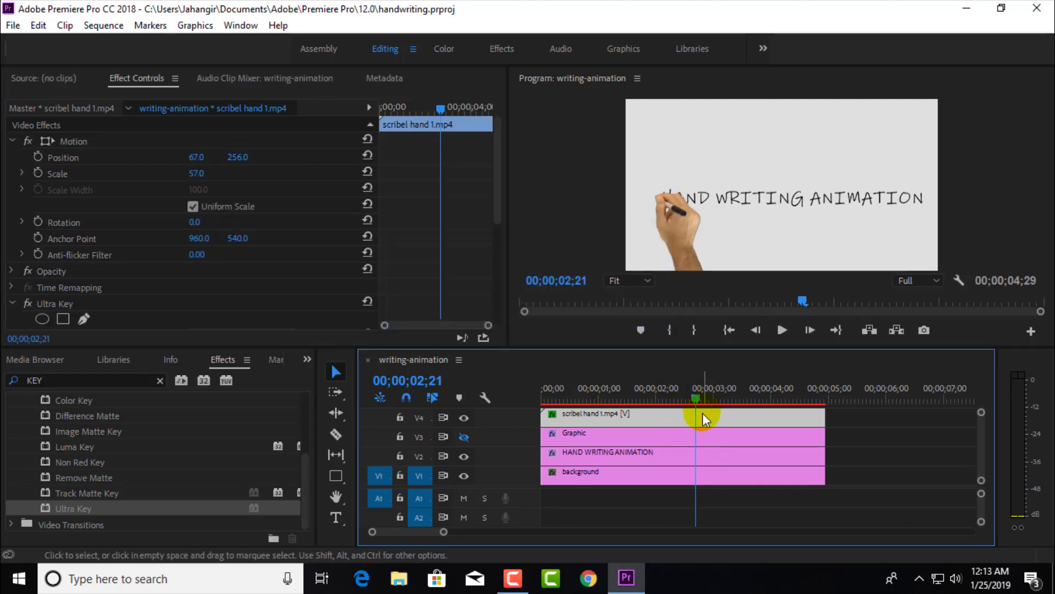
- Show track V3 again and move the playhead to 00;00;00;25, where the hand is at the start of the title
{"action": "left_click_drag", "start_coordinate": [699, 398], "coordinate": [544, 415]}
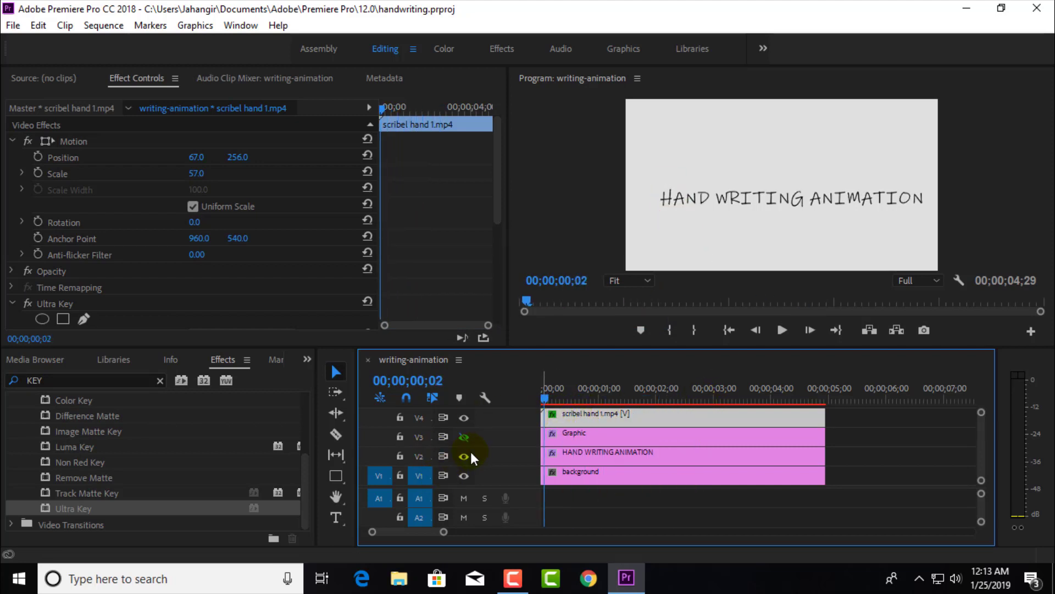
{"action": "left_click", "coordinate": [463, 436]}
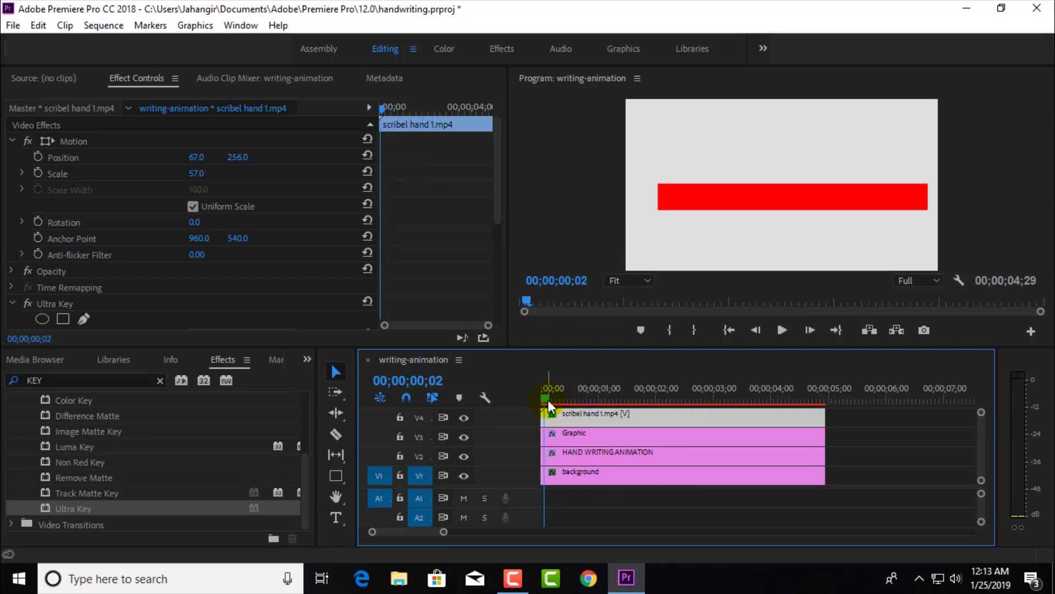
{"action": "left_click_drag", "start_coordinate": [545, 398], "coordinate": [588, 404]}
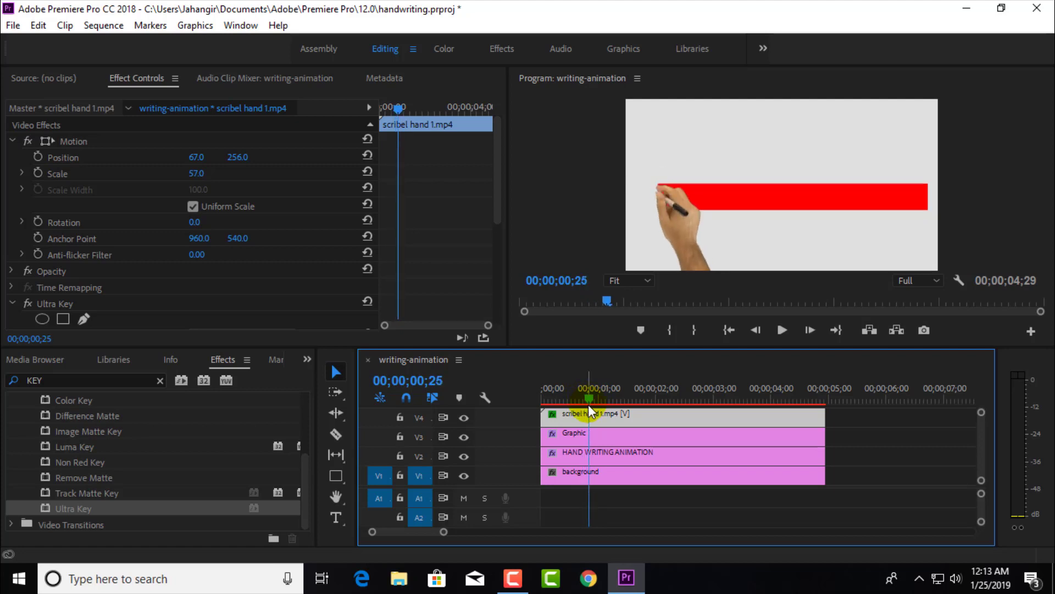
- Turn on Position keyframing for the Graphic rectangle clip at 00;00;00;25, keeping its position at 360, 240
{"action": "left_click", "coordinate": [613, 434]}
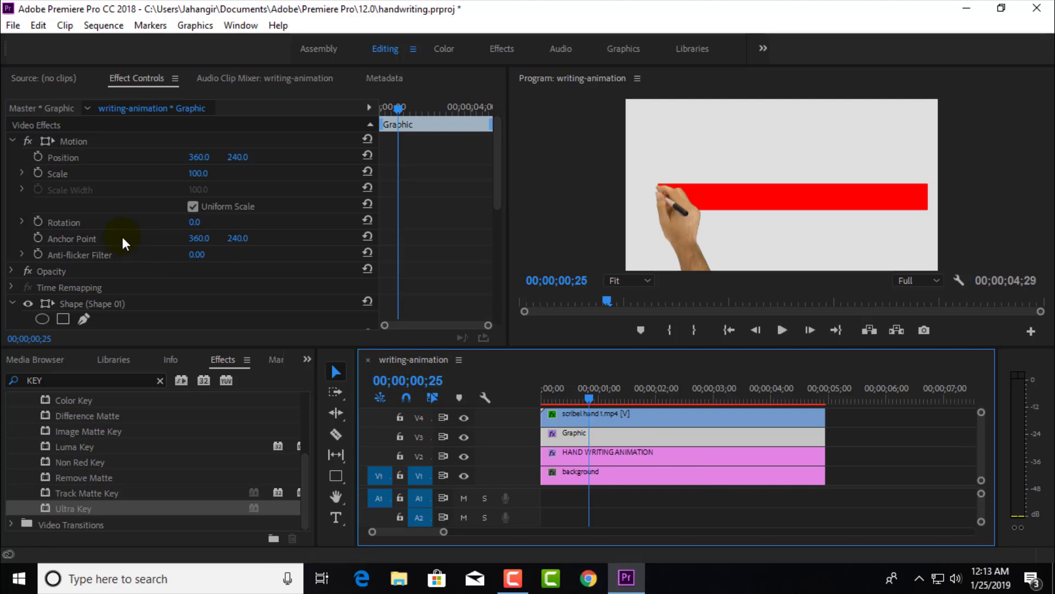
{"action": "left_click", "coordinate": [495, 189]}
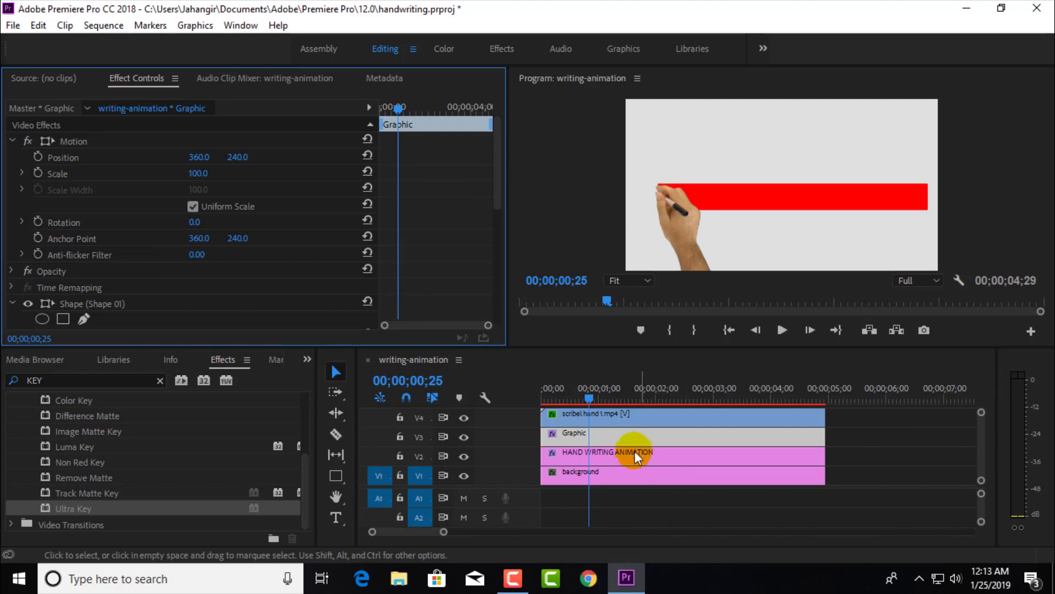
{"action": "left_click", "coordinate": [622, 435]}
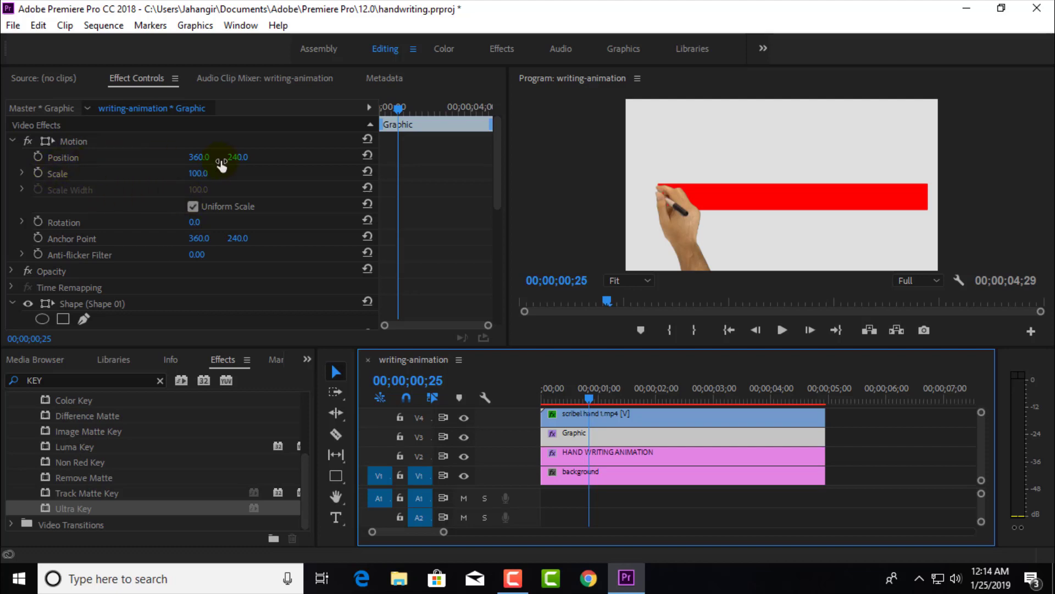
{"action": "left_click", "coordinate": [38, 157]}
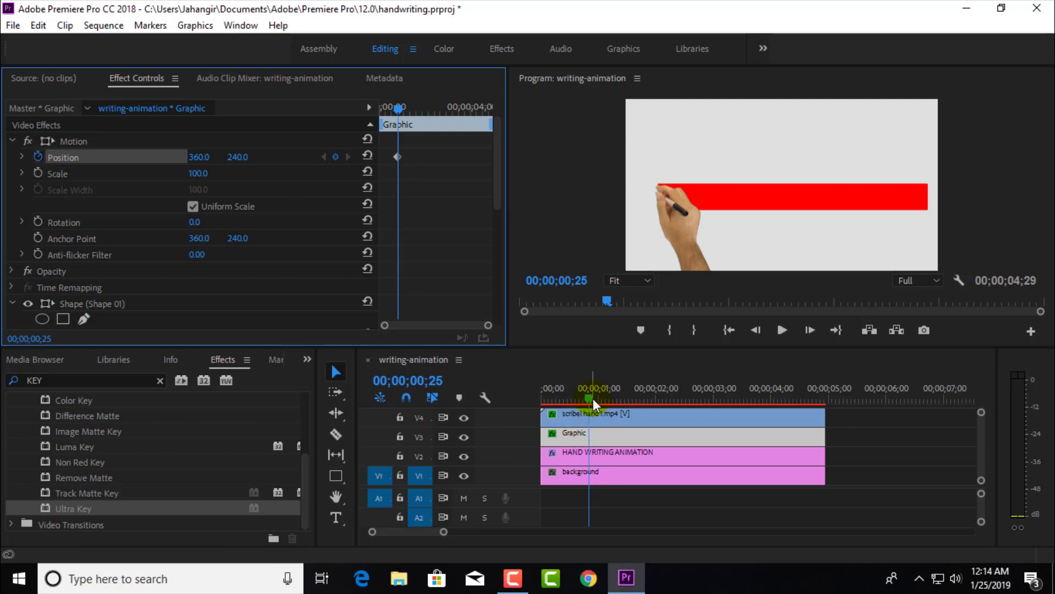
- Add a Position keyframe to the Graphic clip at 00;00;04;24 by moving the rectangle horizontally to the right past the end of the title
{"action": "left_click_drag", "start_coordinate": [592, 398], "coordinate": [810, 405]}
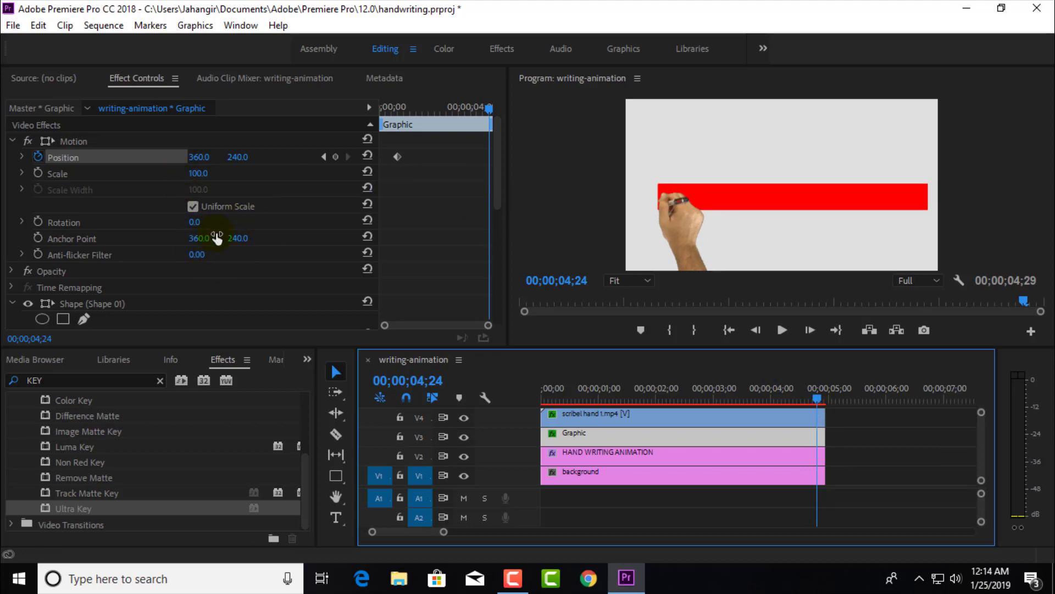
{"action": "left_click_drag", "start_coordinate": [200, 159], "coordinate": [531, 160]}
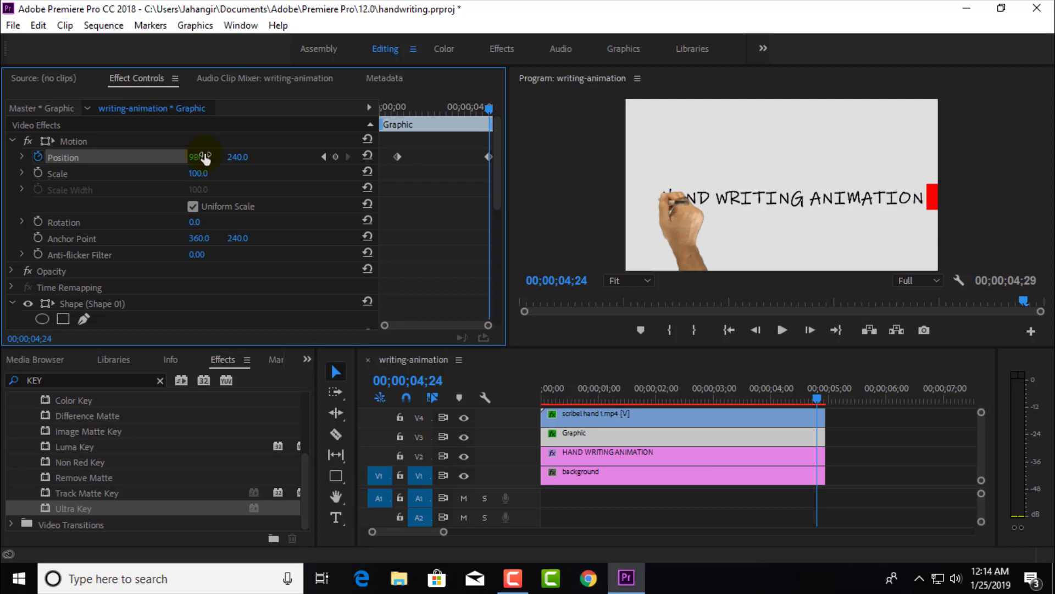
- Set the Graphic rectangle's horizontal position to 980 and start Position keyframing on the hand clip at 663, 256 at 00;00;04;24
{"action": "left_click_drag", "start_coordinate": [205, 158], "coordinate": [205, 159]}
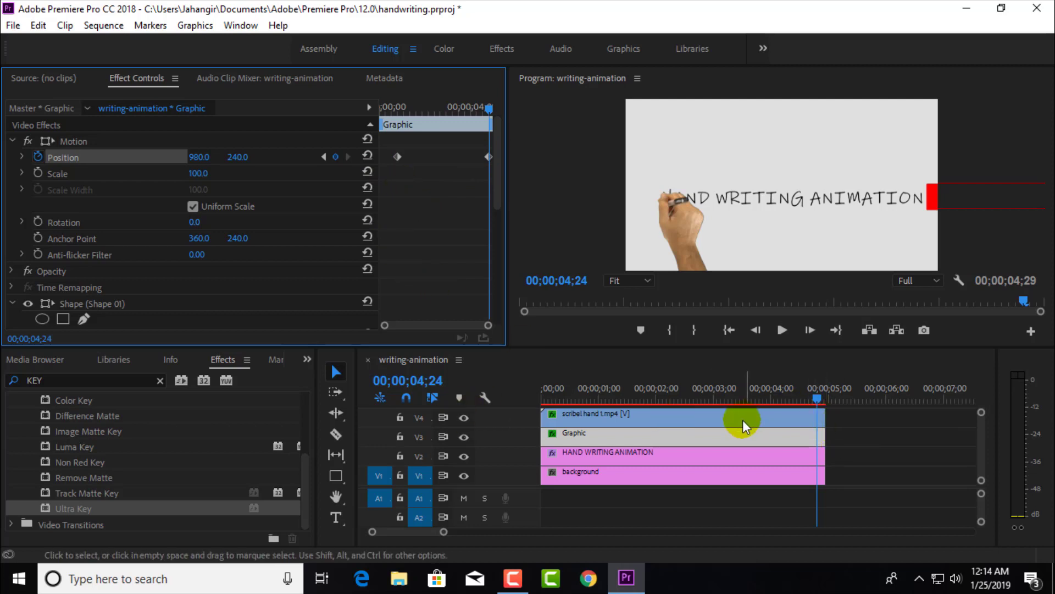
{"action": "left_click", "coordinate": [678, 420]}
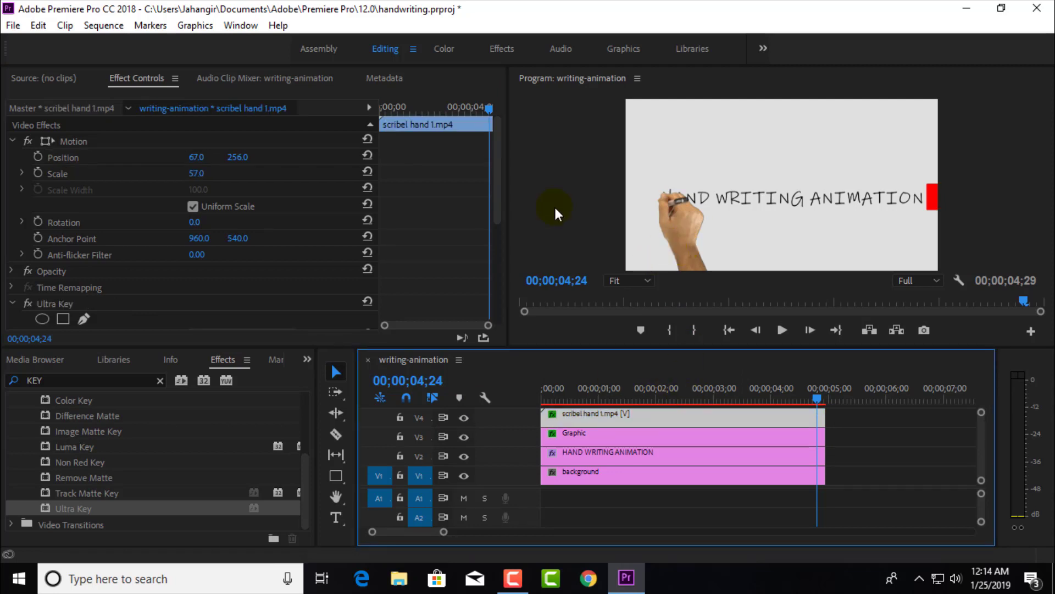
{"action": "mouse_move", "coordinate": [196, 175]}
{"action": "left_mouse_down"}
{"action": "mouse_move", "coordinate": [199, 159]}
{"action": "mouse_move", "coordinate": [392, 160]}
{"action": "mouse_move", "coordinate": [194, 158]}
{"action": "left_mouse_up"}
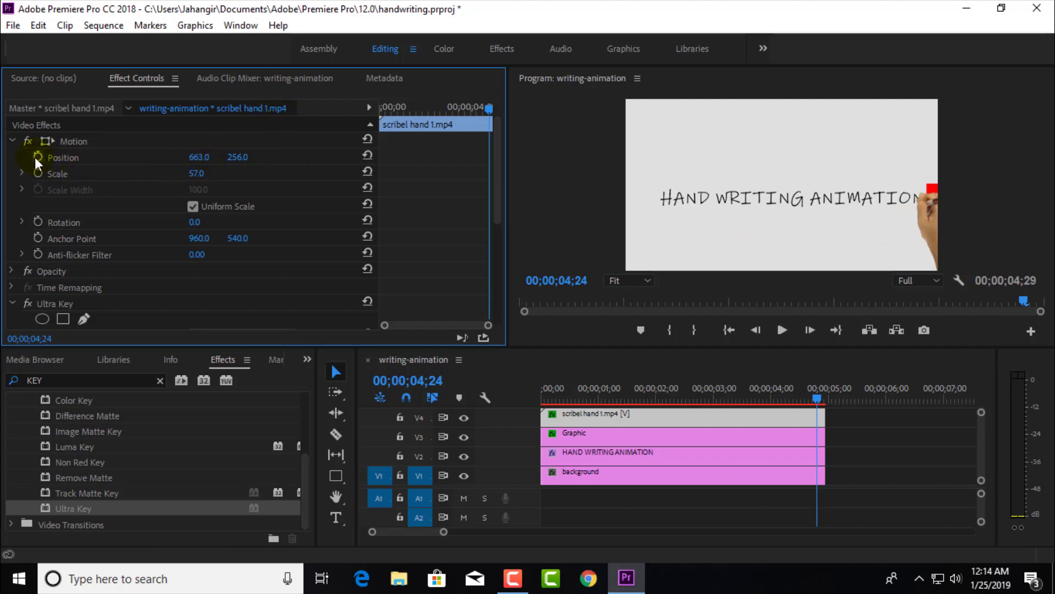
{"action": "left_click", "coordinate": [36, 157]}
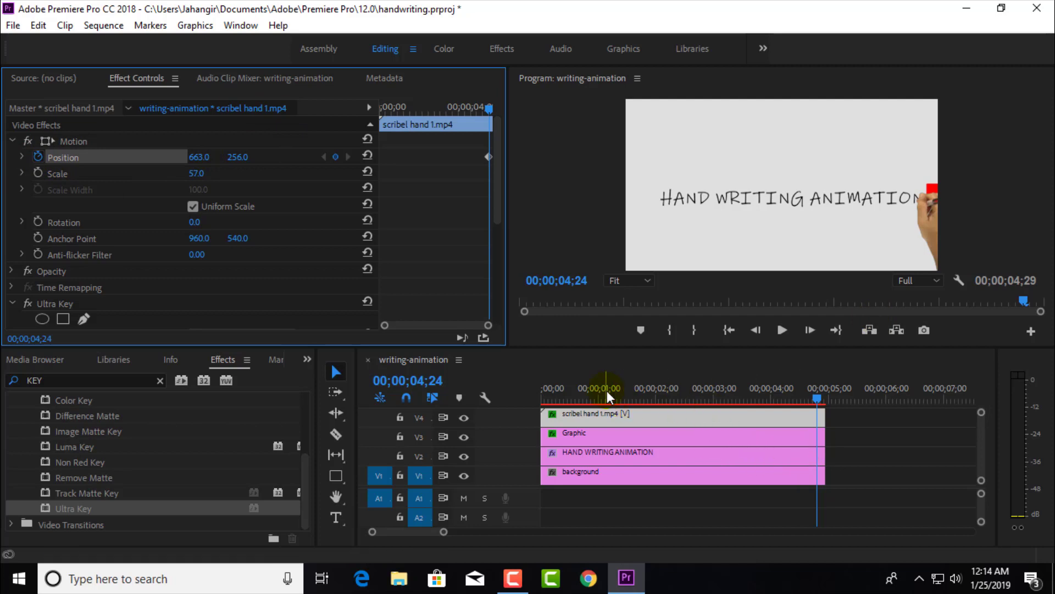
- Add a Position keyframe of 70, 256 to the hand clip at 00;00;00;24 and save the project
{"action": "left_click", "coordinate": [593, 434]}
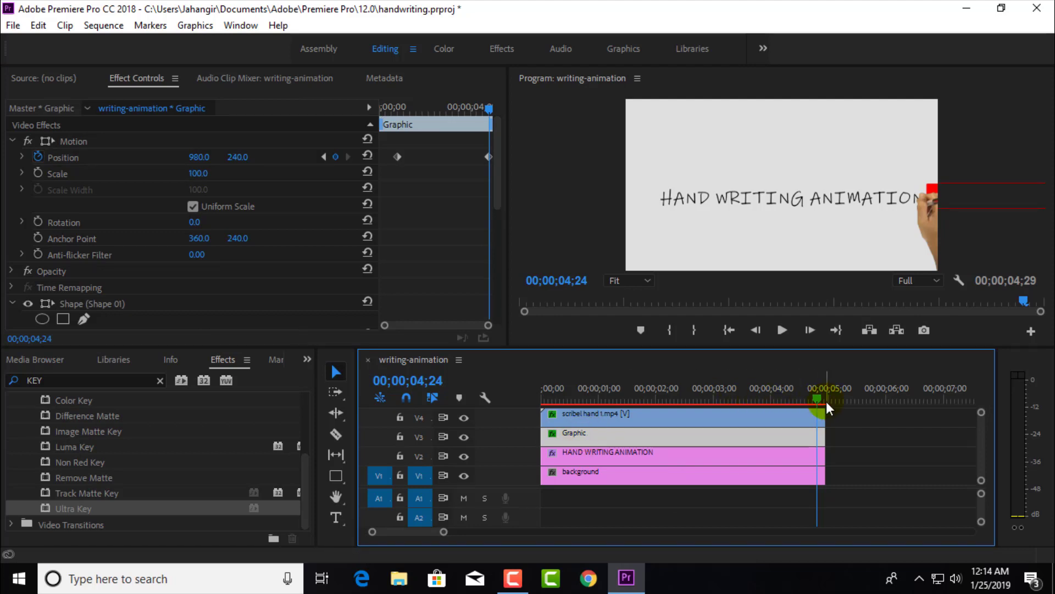
{"action": "left_click_drag", "start_coordinate": [818, 400], "coordinate": [589, 401]}
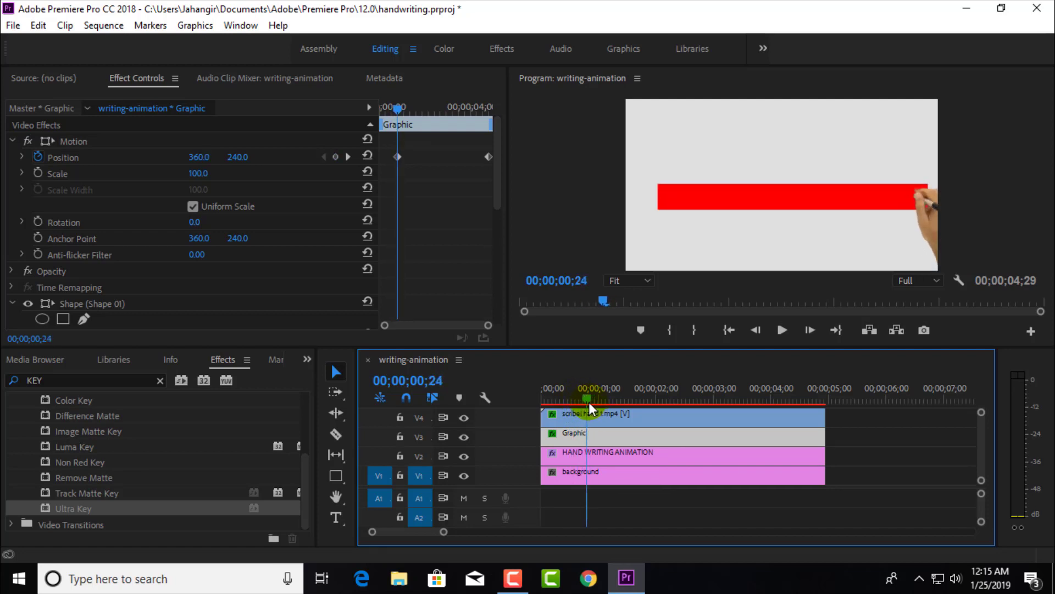
{"action": "left_click", "coordinate": [595, 418]}
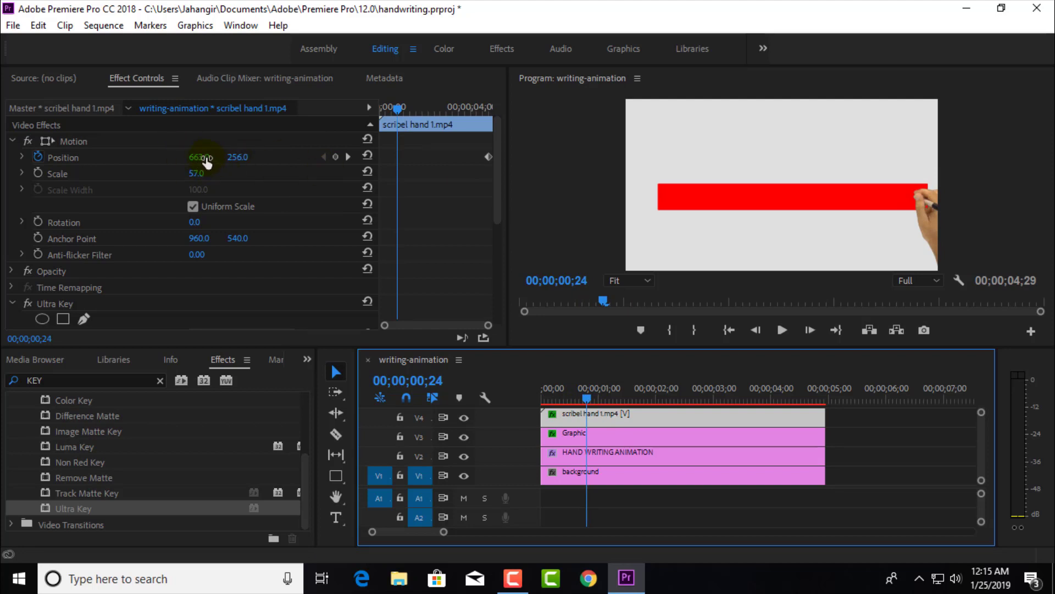
{"action": "left_click_drag", "start_coordinate": [207, 159], "coordinate": [117, 160]}
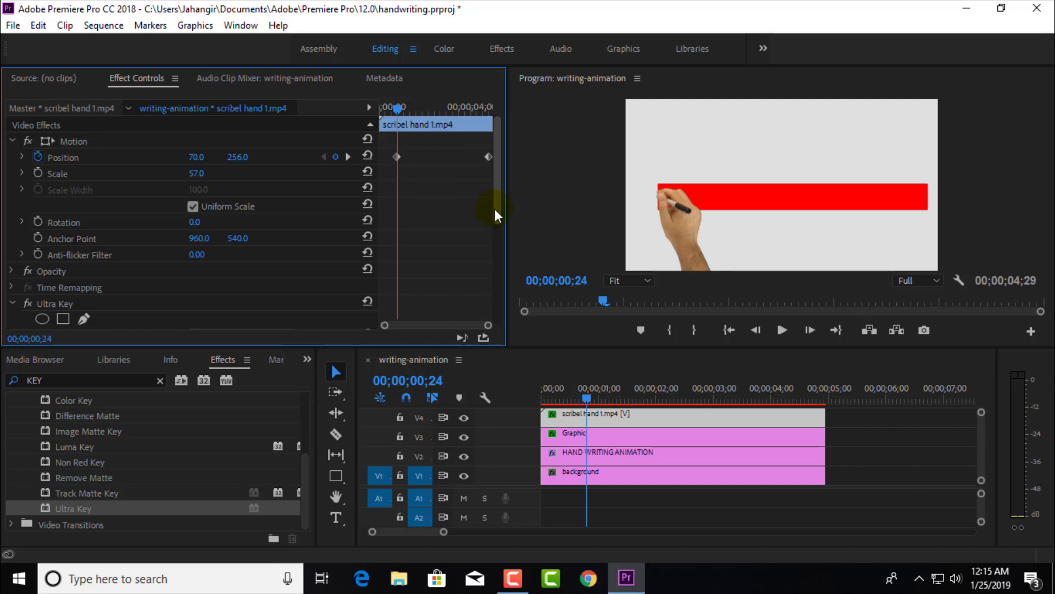
{"action": "key", "text": "ctrl+s"}
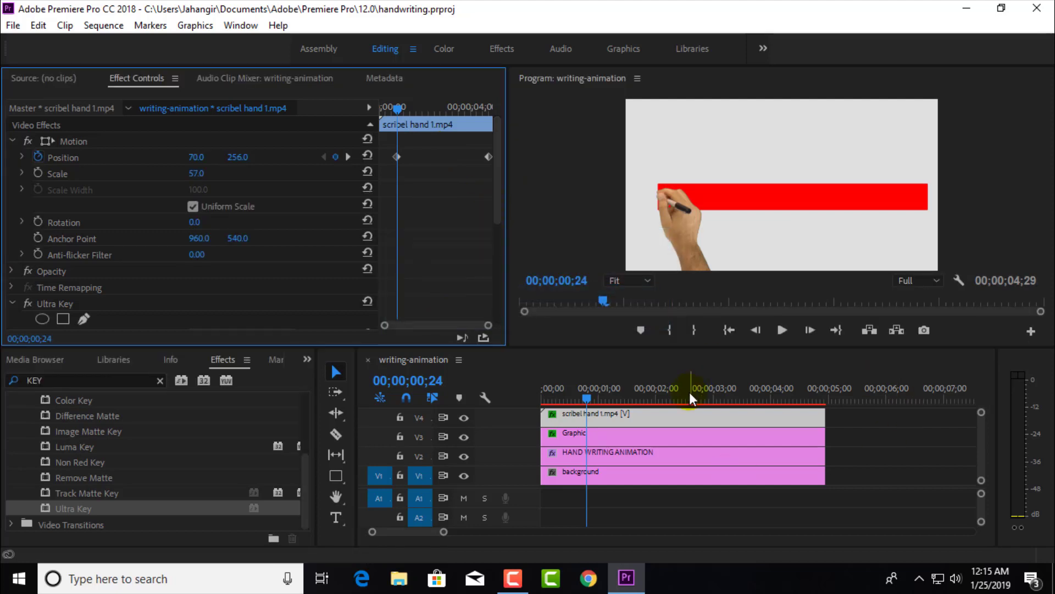
- Check the hand's motion across the title and extend the HAND WRITING ANIMATION and background clips to 00;00;06;13
{"action": "mouse_move", "coordinate": [586, 398]}
{"action": "left_mouse_down"}
{"action": "mouse_move", "coordinate": [533, 396]}
{"action": "mouse_move", "coordinate": [833, 402]}
{"action": "mouse_move", "coordinate": [817, 402]}
{"action": "left_mouse_up"}
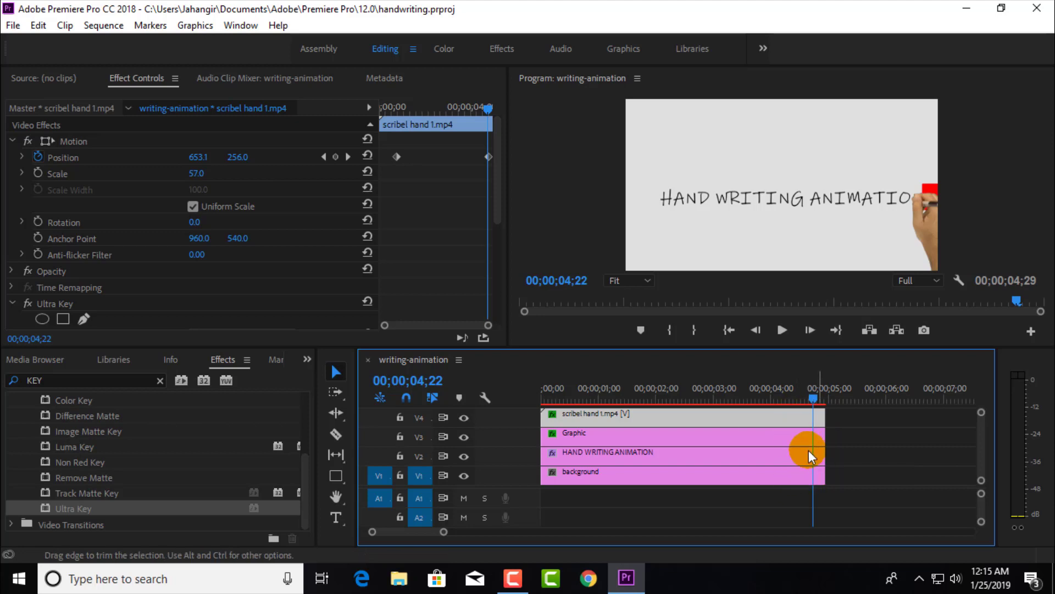
{"action": "left_click_drag", "start_coordinate": [811, 398], "coordinate": [805, 398]}
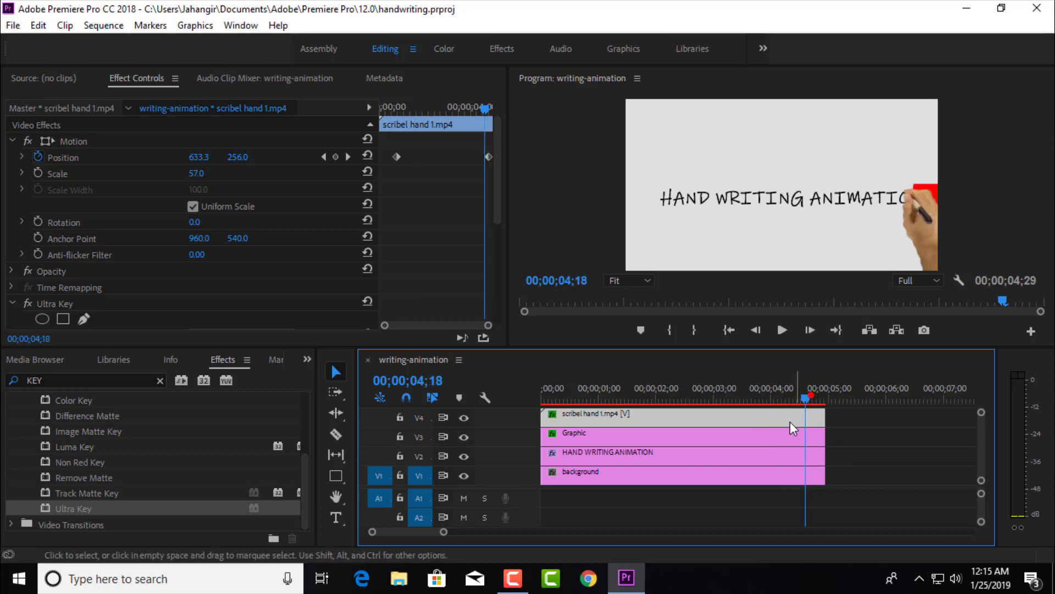
{"action": "left_click", "coordinate": [790, 455]}
{"action": "left_click_drag", "start_coordinate": [850, 450], "coordinate": [899, 471]}
- Fill the Graphic rectangle with the light grey E0E0E0 sampled from the background, check the animation up to 00;00;06;07 and save the project
{"action": "left_click_drag", "start_coordinate": [807, 398], "coordinate": [612, 404]}
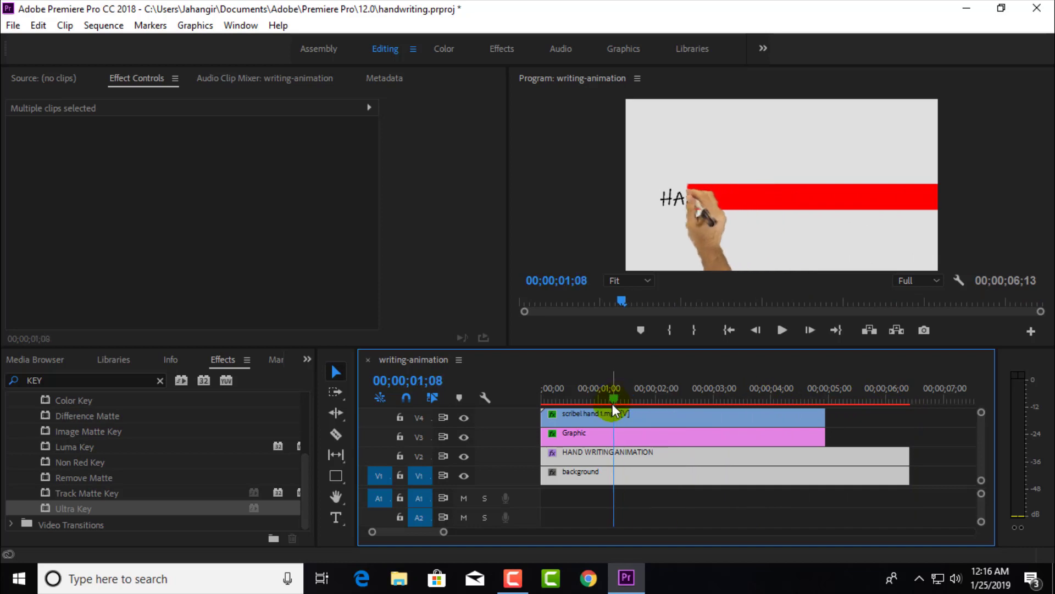
{"action": "left_click", "coordinate": [659, 433]}
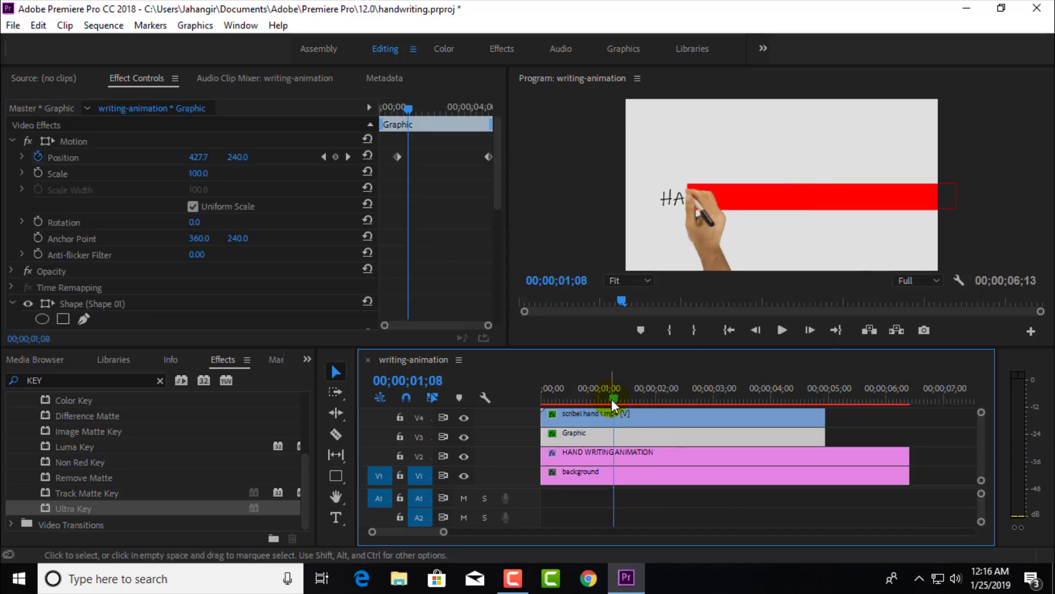
{"action": "left_click_drag", "start_coordinate": [615, 397], "coordinate": [595, 398]}
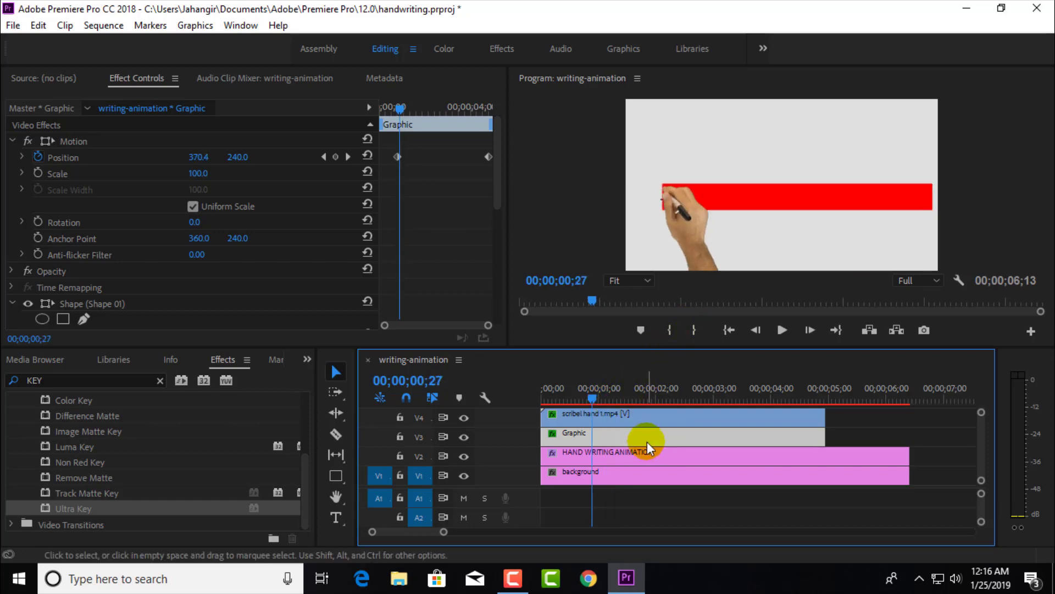
{"action": "left_click", "coordinate": [136, 77]}
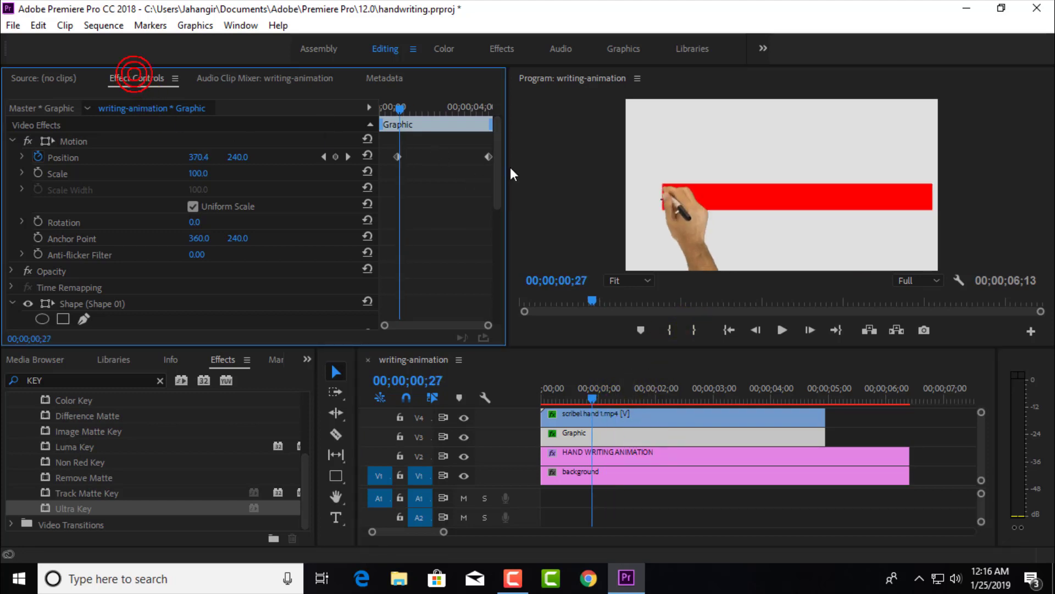
{"action": "left_click_drag", "start_coordinate": [499, 162], "coordinate": [500, 244]}
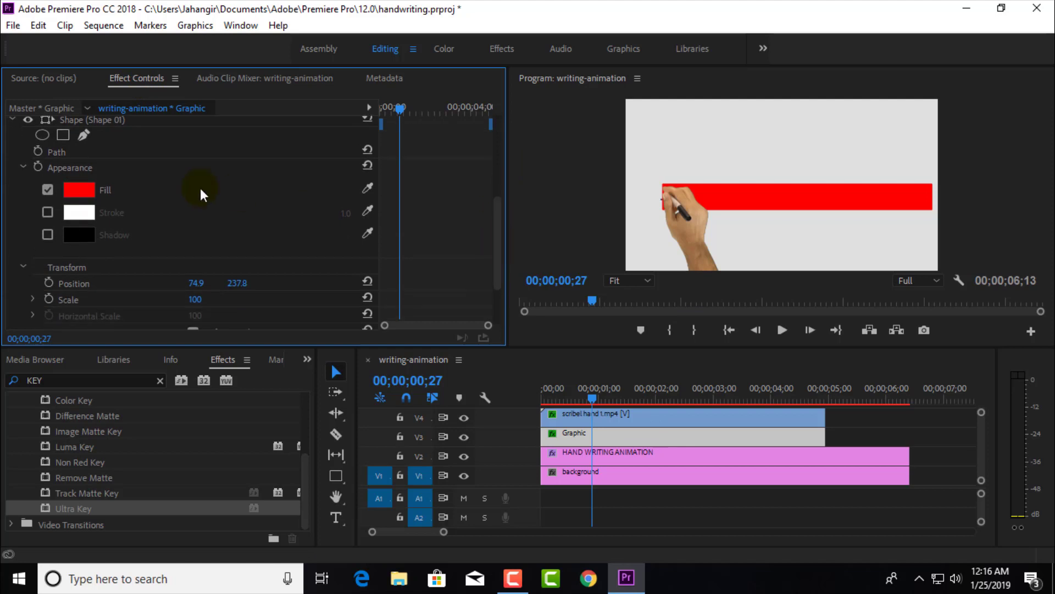
{"action": "left_click", "coordinate": [77, 190]}
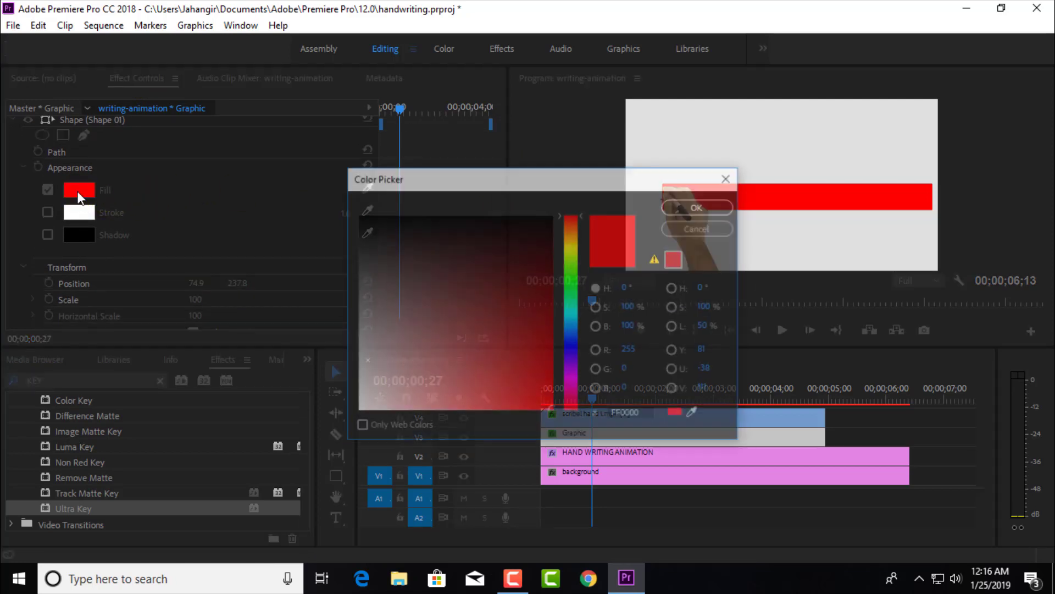
{"action": "left_click_drag", "start_coordinate": [628, 192], "coordinate": [508, 194]}
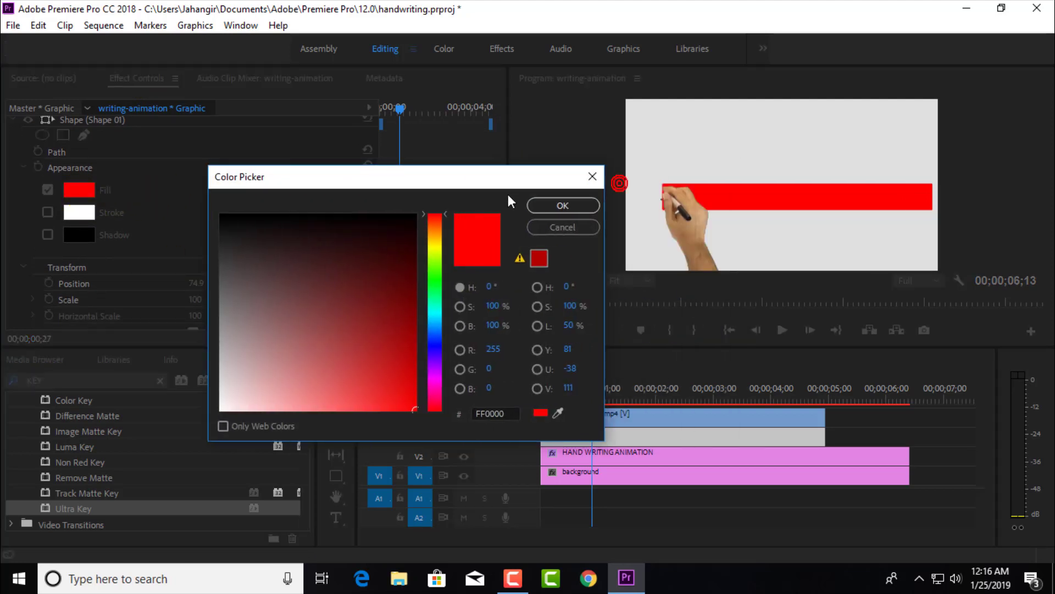
{"action": "left_click", "coordinate": [558, 412]}
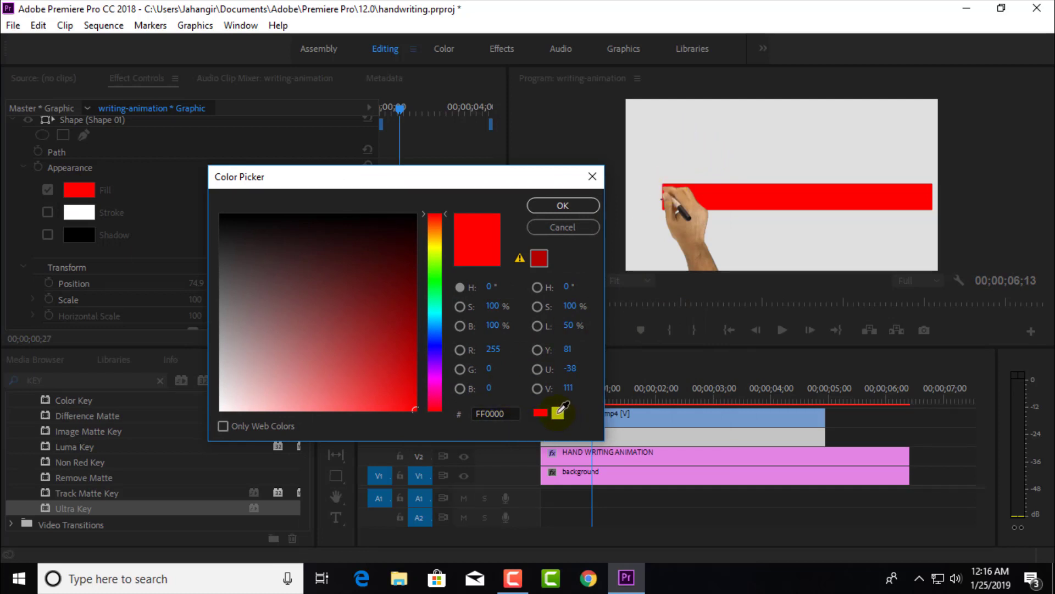
{"action": "left_click", "coordinate": [658, 120]}
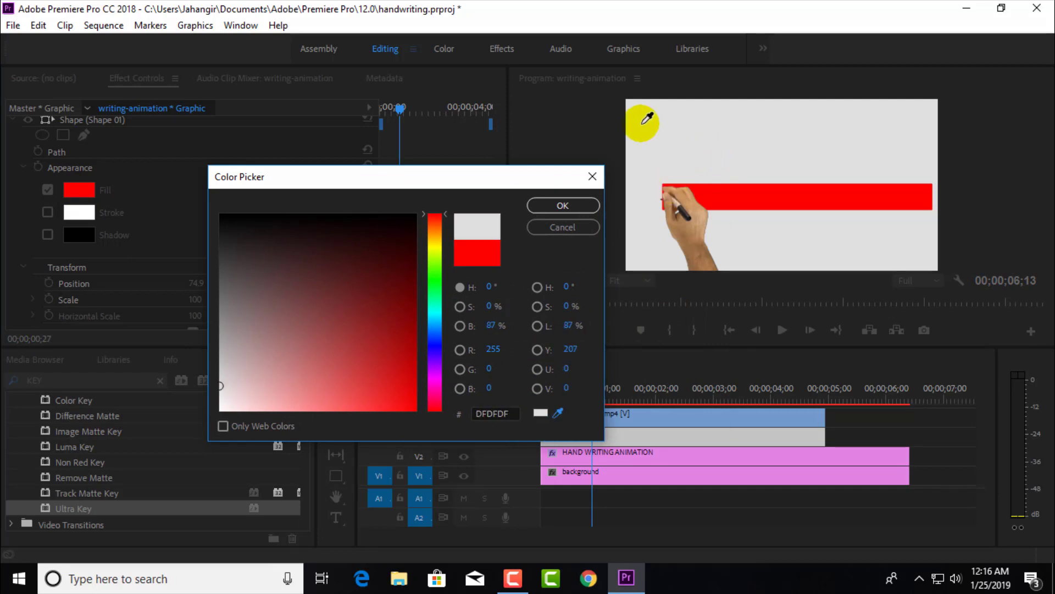
{"action": "left_click", "coordinate": [638, 122]}
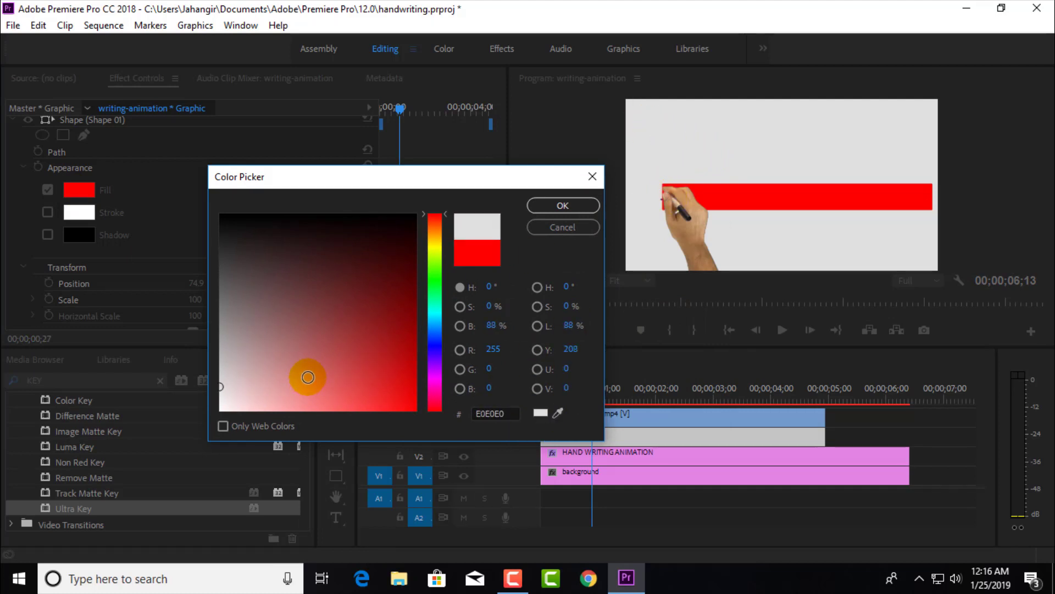
{"action": "left_click", "coordinate": [566, 205]}
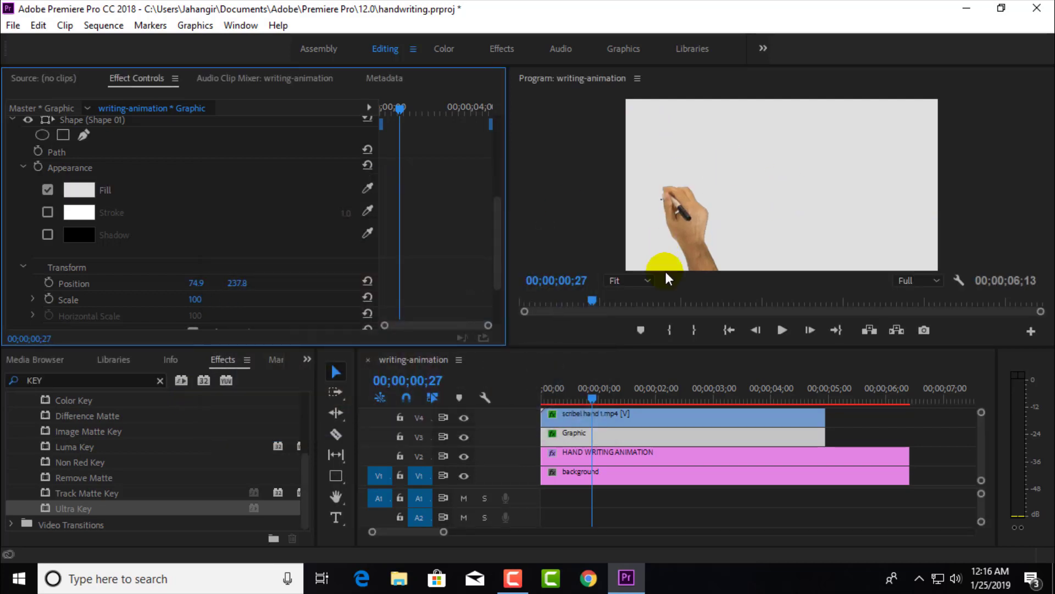
{"action": "left_click_drag", "start_coordinate": [592, 400], "coordinate": [899, 407]}
{"action": "key", "text": "ctrl+s"}
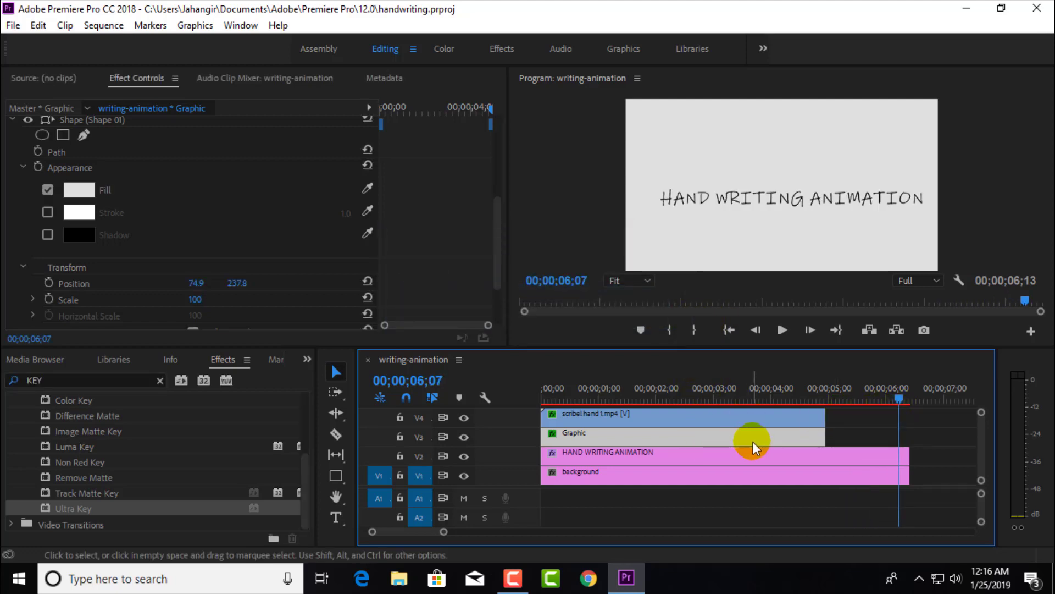
- Add pen scratch 4.WAV from the project to audio track A1 at the start of the sequence
{"action": "left_click", "coordinate": [107, 369]}
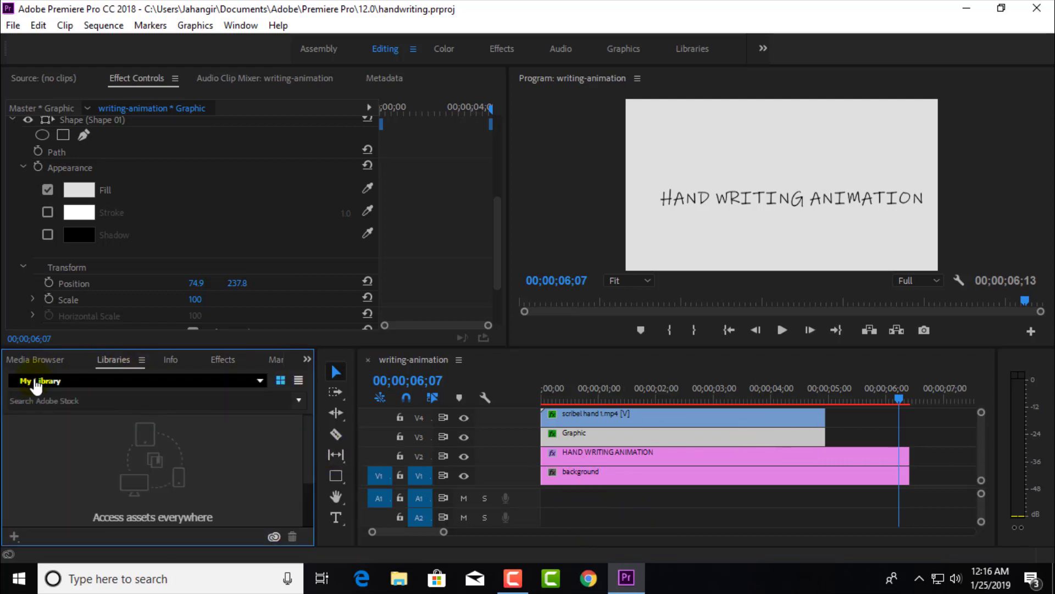
{"action": "left_click", "coordinate": [308, 360]}
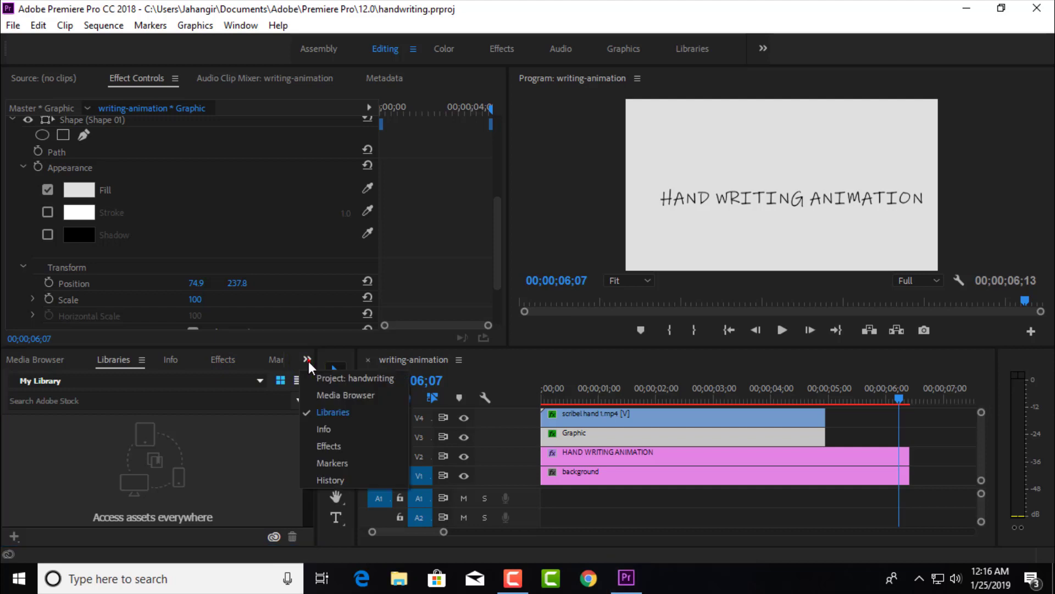
{"action": "left_click", "coordinate": [344, 379]}
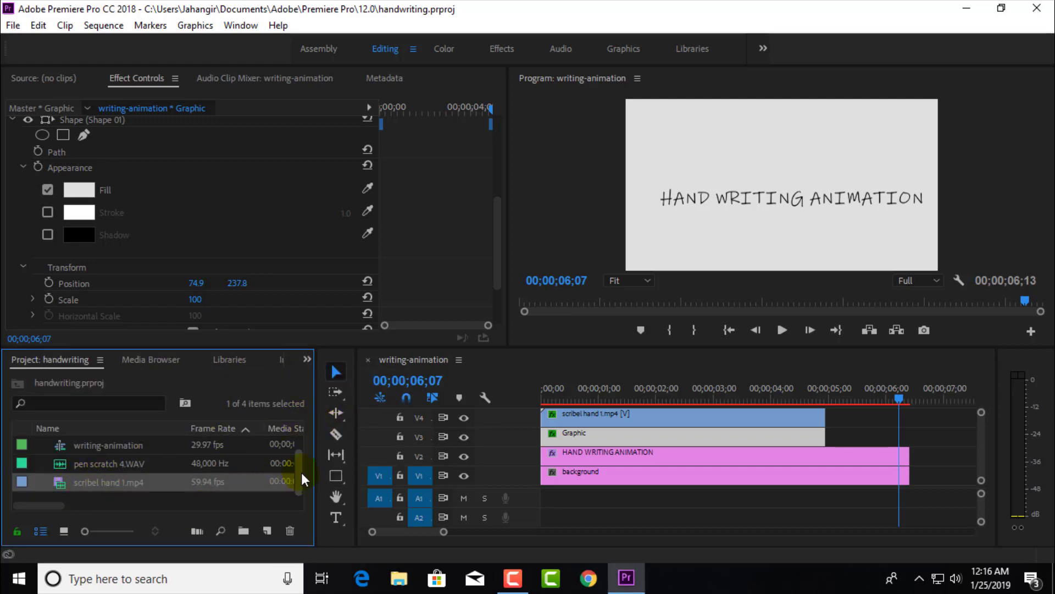
{"action": "left_click", "coordinate": [124, 467]}
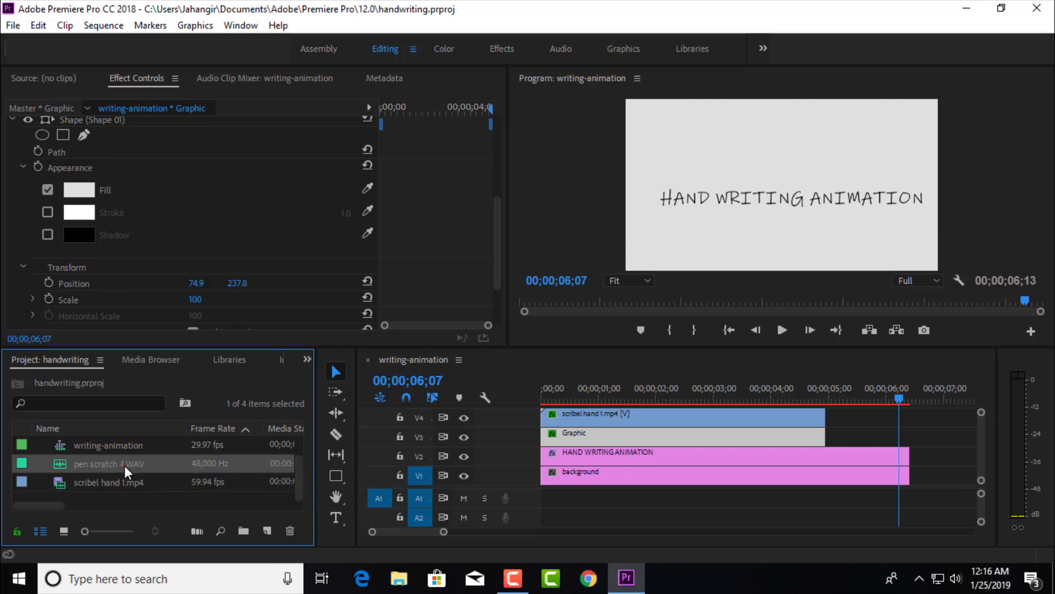
{"action": "left_click_drag", "start_coordinate": [142, 473], "coordinate": [545, 500]}
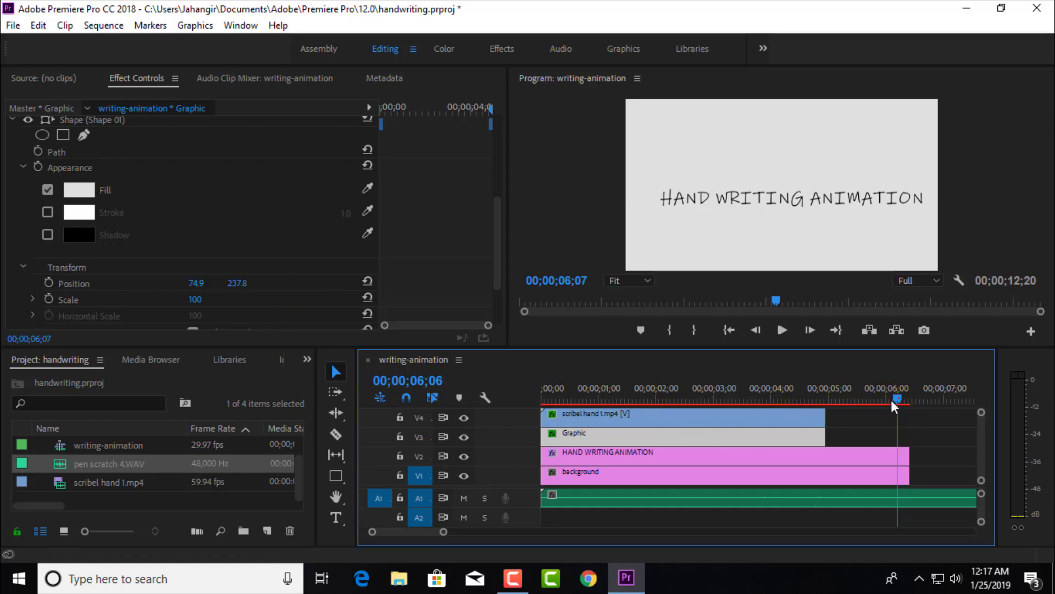
- Move the pen scratch audio clip so it starts at 00;00;00;26, where the hand begins writing
{"action": "left_click_drag", "start_coordinate": [895, 406], "coordinate": [592, 412]}
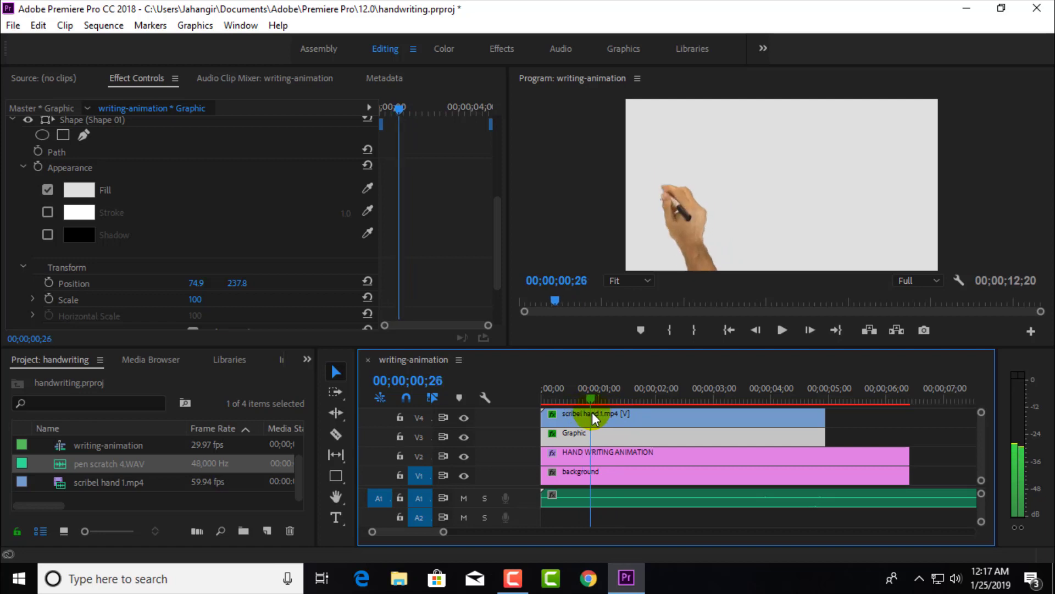
{"action": "left_click", "coordinate": [627, 509]}
{"action": "left_click_drag", "start_coordinate": [625, 500], "coordinate": [674, 496]}
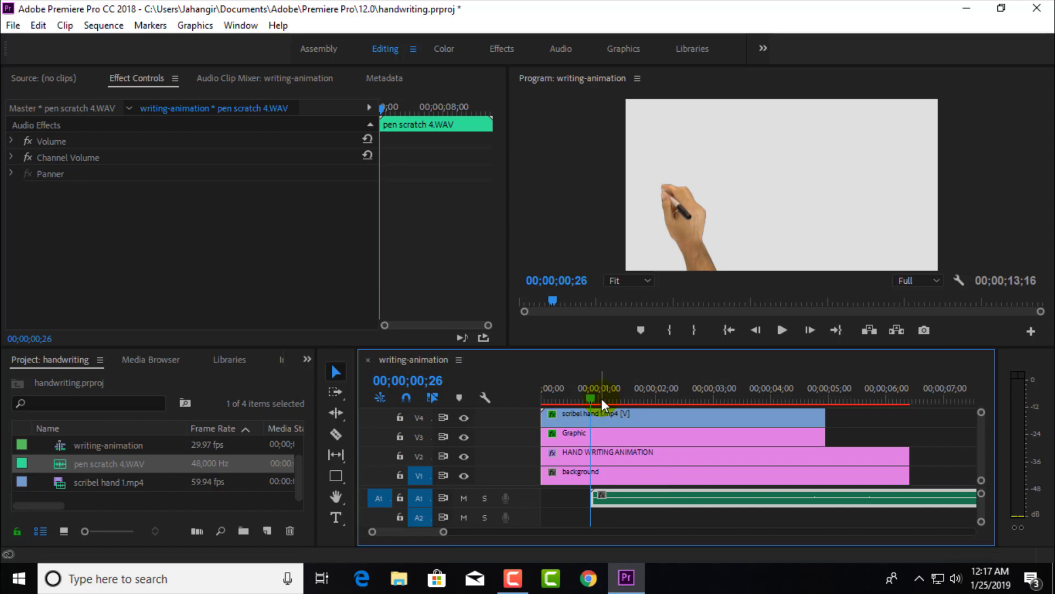
- Play the animation with its pen sound from 00;00;00;20, save the project and return the playhead to 00;00;00;16
{"action": "left_click_drag", "start_coordinate": [587, 399], "coordinate": [579, 399]}
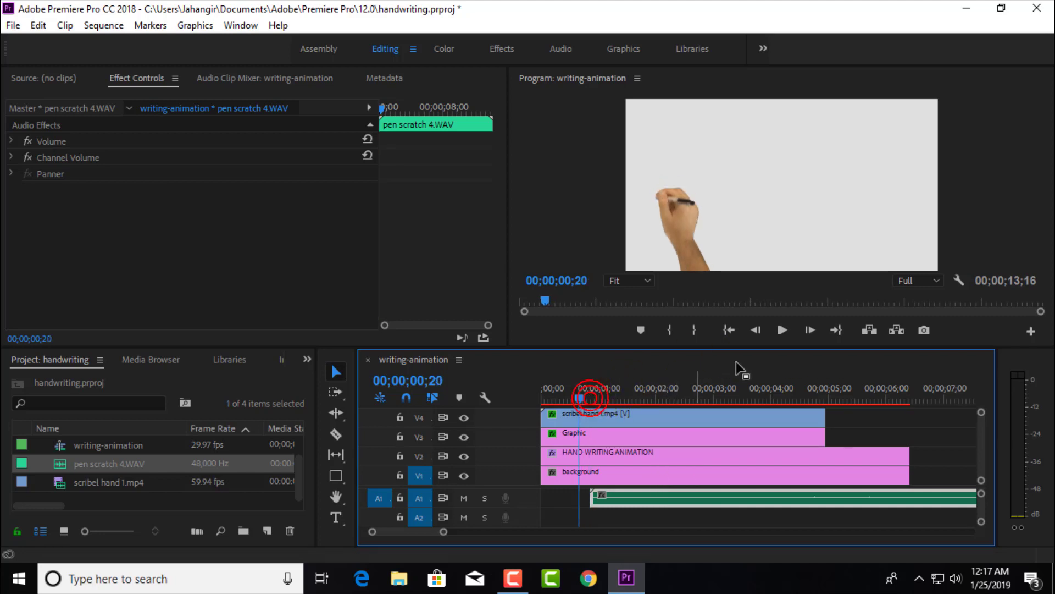
{"action": "left_click", "coordinate": [778, 336]}
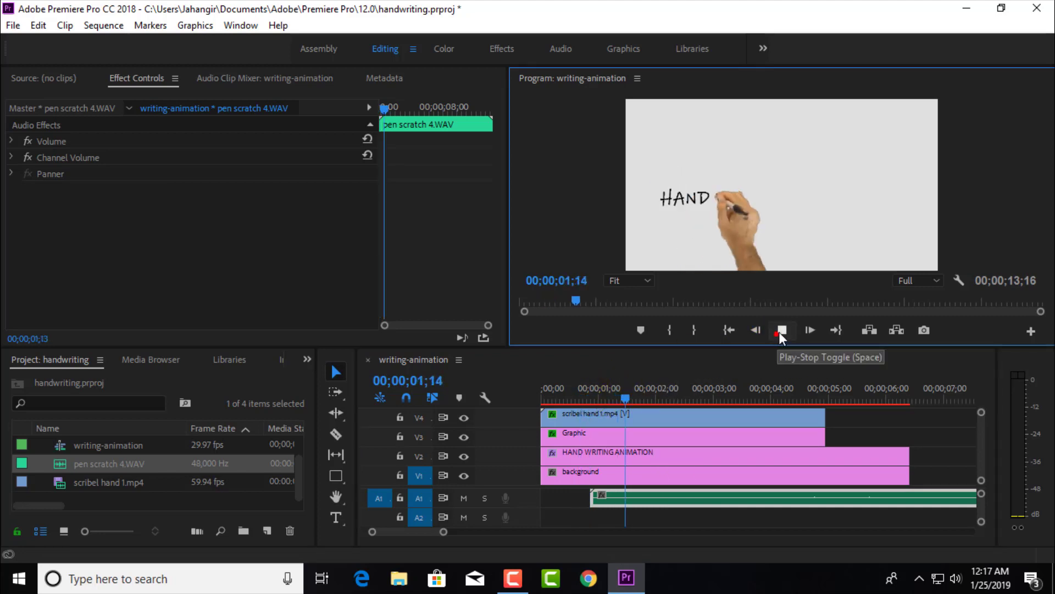
{"action": "double_click", "coordinate": [781, 330]}
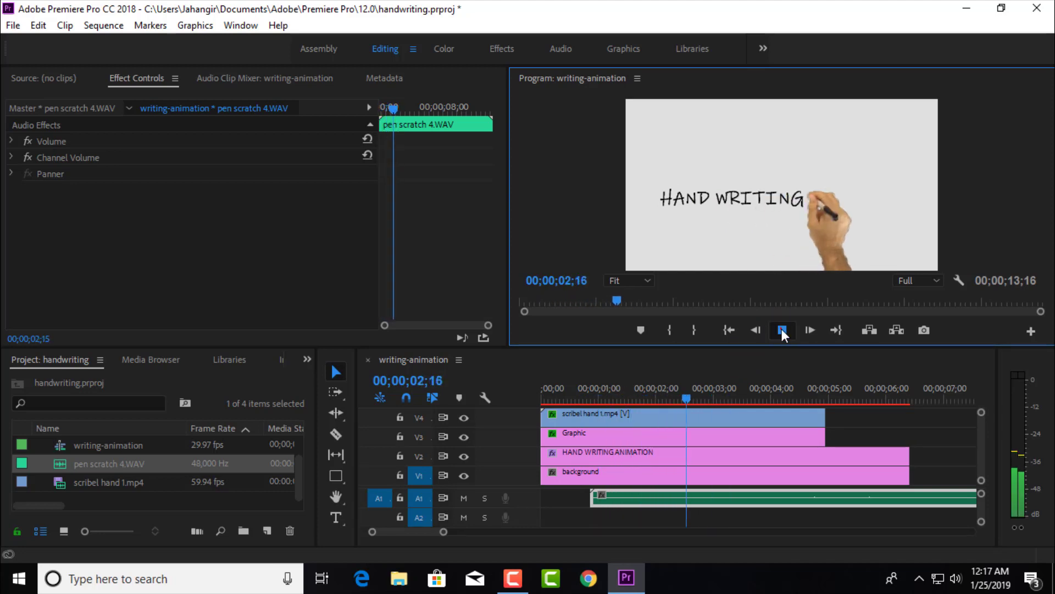
{"action": "left_click", "coordinate": [782, 329]}
{"action": "left_click", "coordinate": [688, 404]}
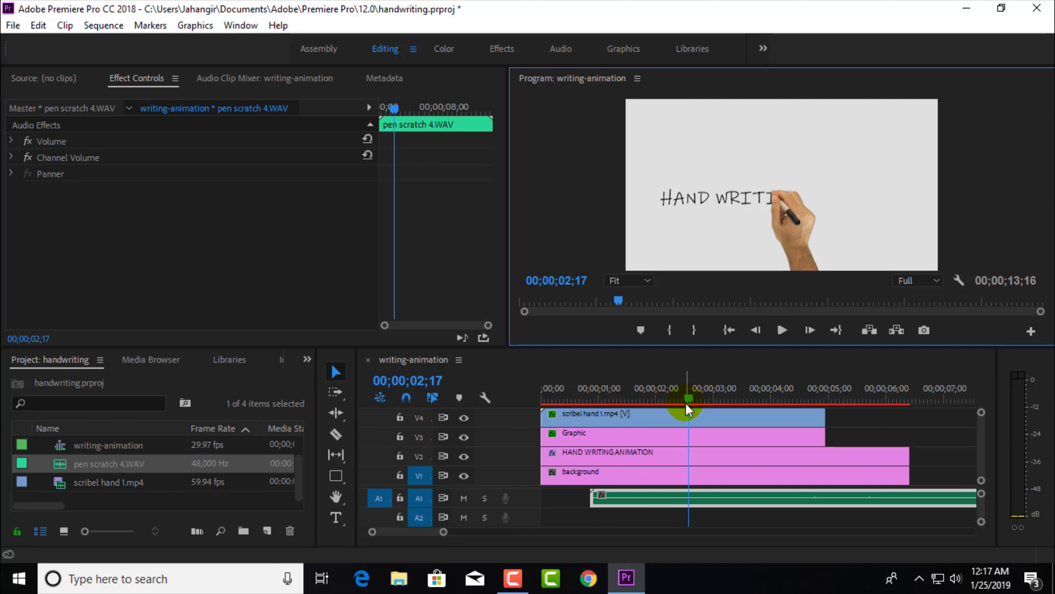
{"action": "key", "text": "ctrl+s"}
{"action": "left_click_drag", "start_coordinate": [689, 400], "coordinate": [571, 400]}
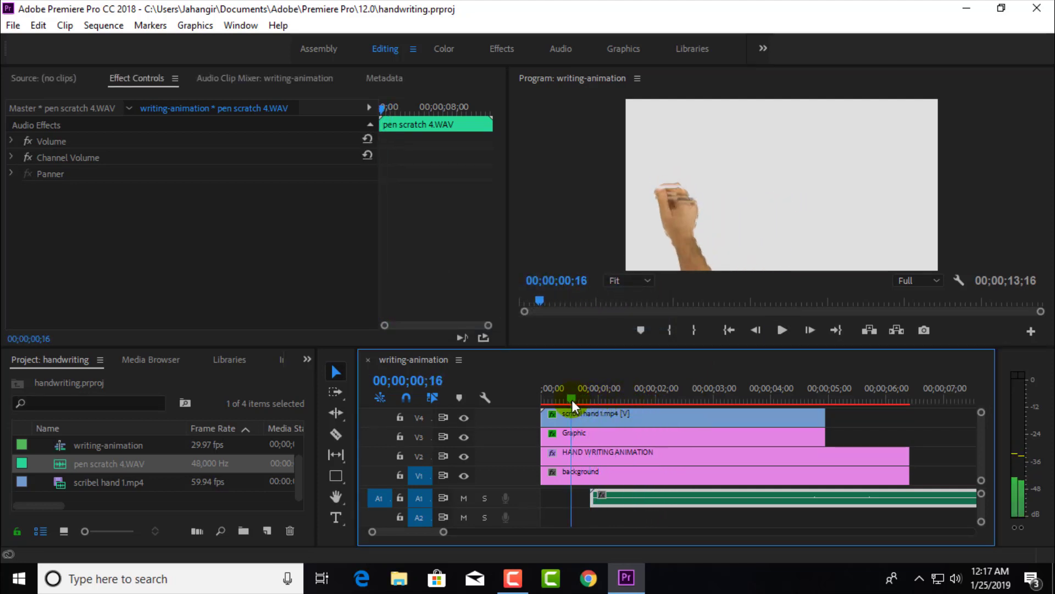
- Play the animation from 00;00;00;16 to 00;00;05;28 and place the playhead at 00;00;04;25, where the hand finishes writing
{"action": "left_click", "coordinate": [783, 331]}
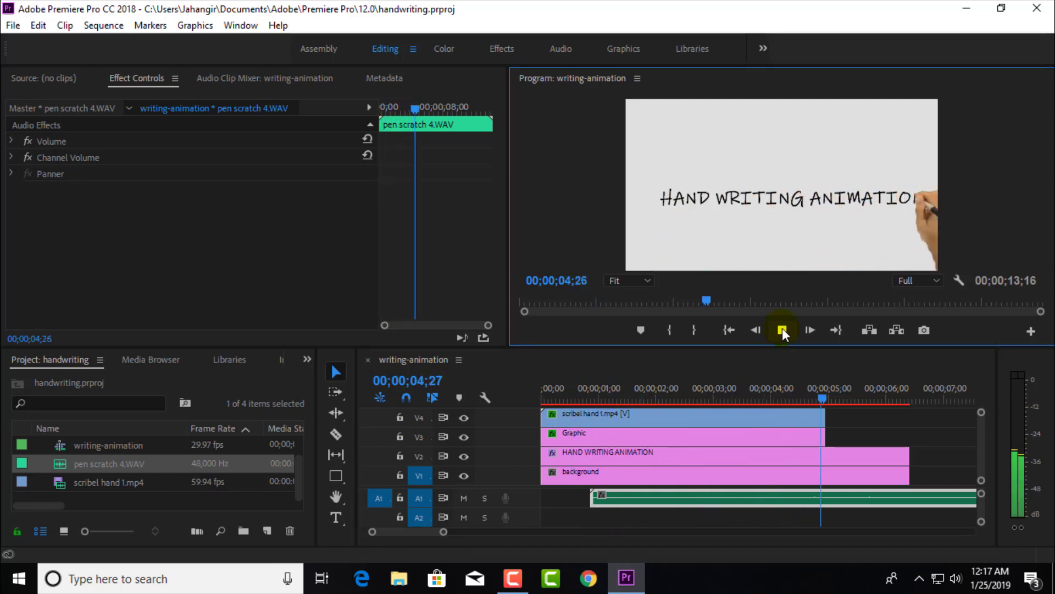
{"action": "left_click", "coordinate": [782, 330]}
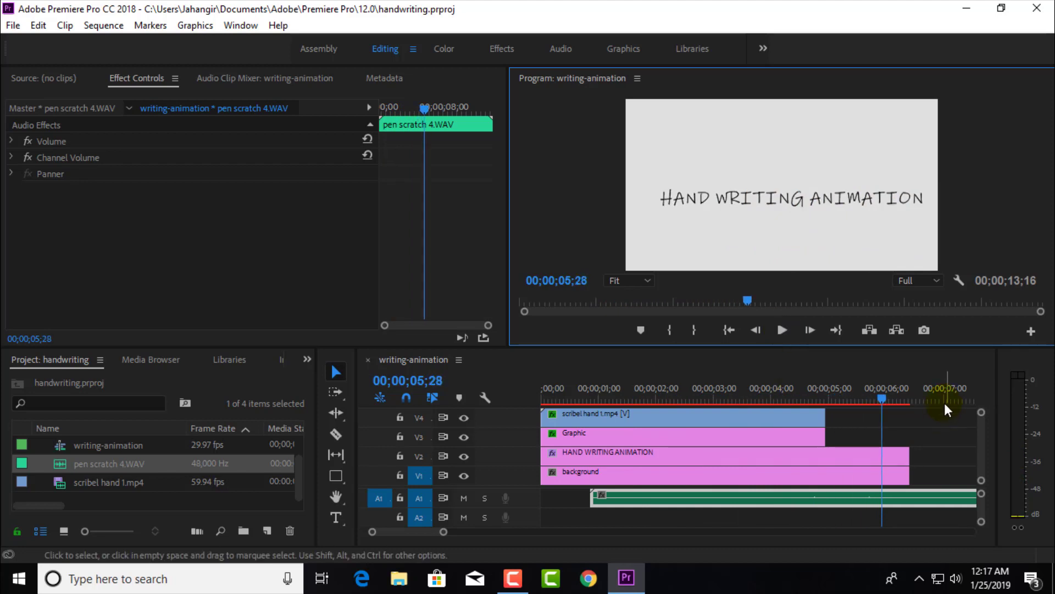
{"action": "left_click_drag", "start_coordinate": [880, 398], "coordinate": [817, 398]}
{"action": "left_click", "coordinate": [833, 493]}
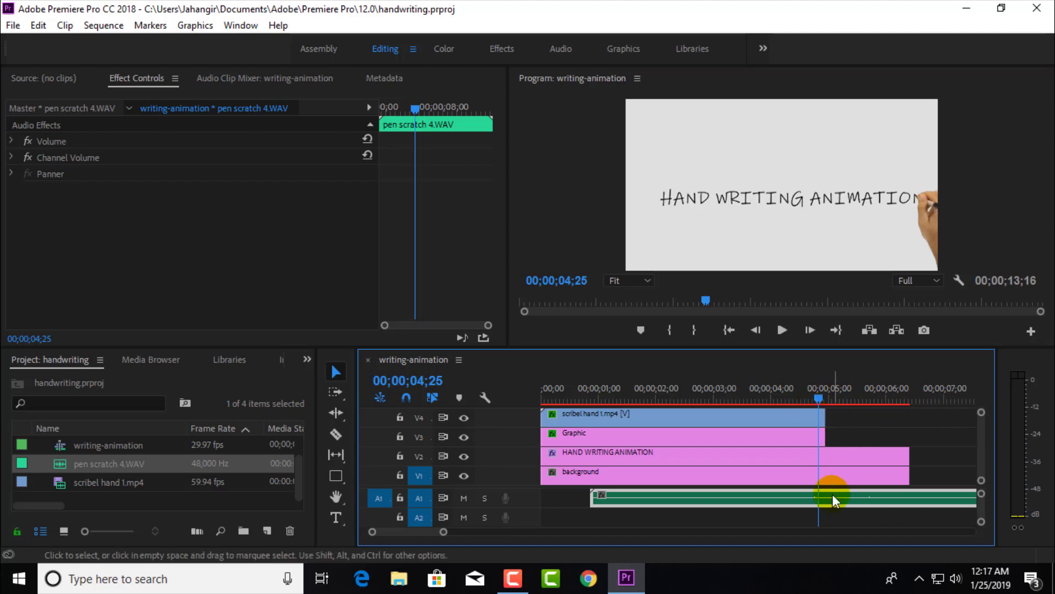
- Split the pen scratch audio clip on track A1 at 00;00;04;25 and delete the part after the cut
{"action": "left_click", "coordinate": [336, 434]}
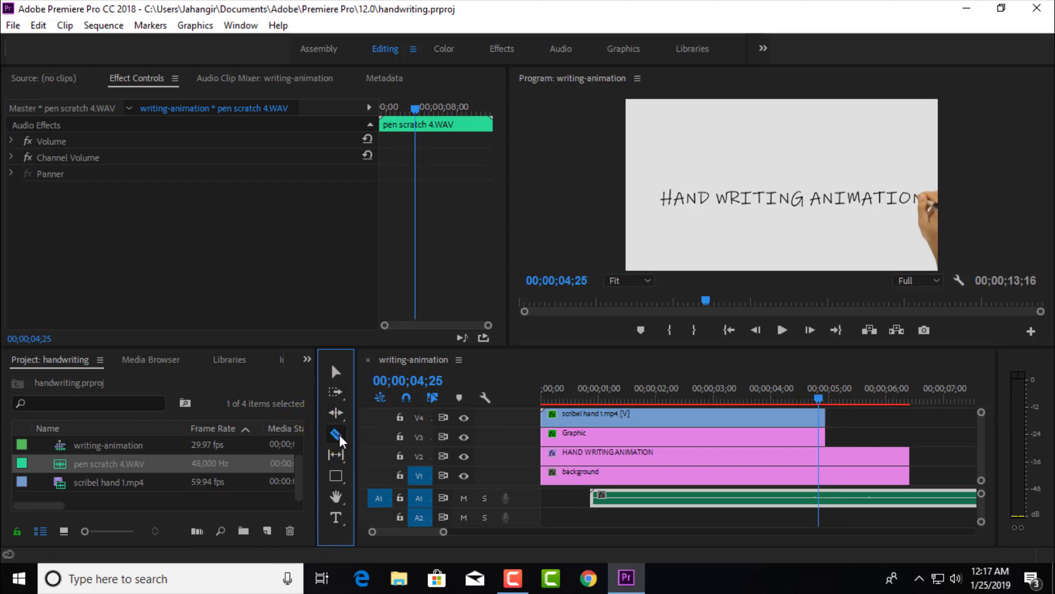
{"action": "left_click", "coordinate": [819, 501]}
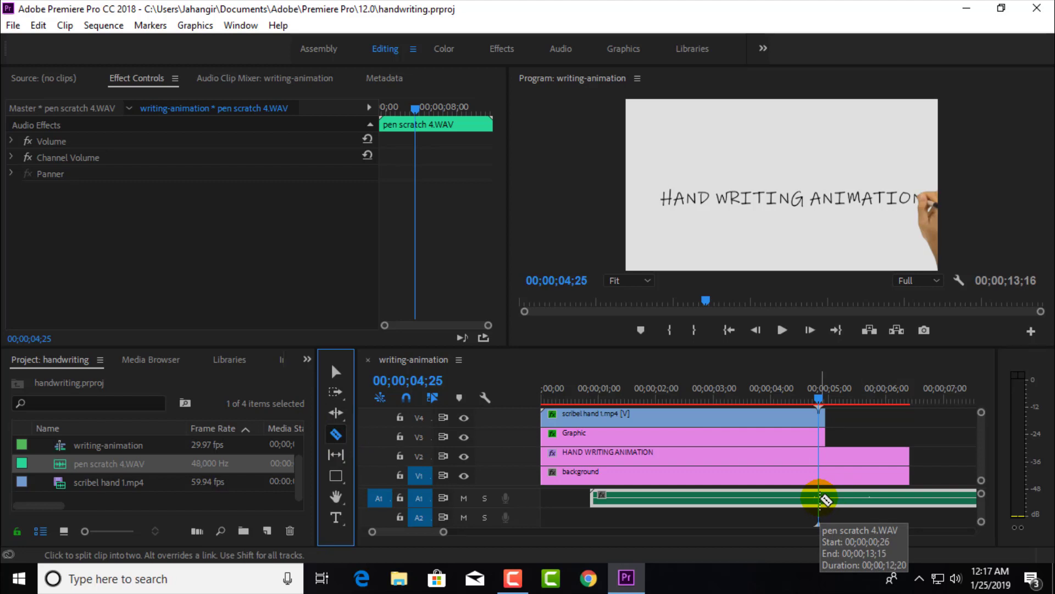
{"action": "left_click", "coordinate": [824, 500]}
{"action": "left_click", "coordinate": [337, 371]}
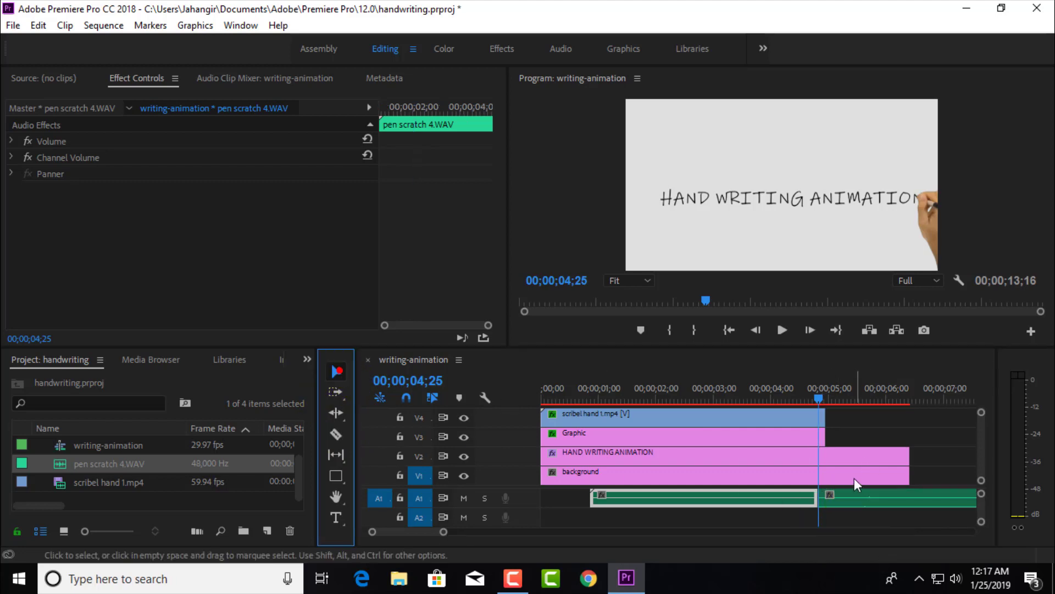
{"action": "left_click", "coordinate": [860, 496]}
{"action": "key", "text": "Delete"}
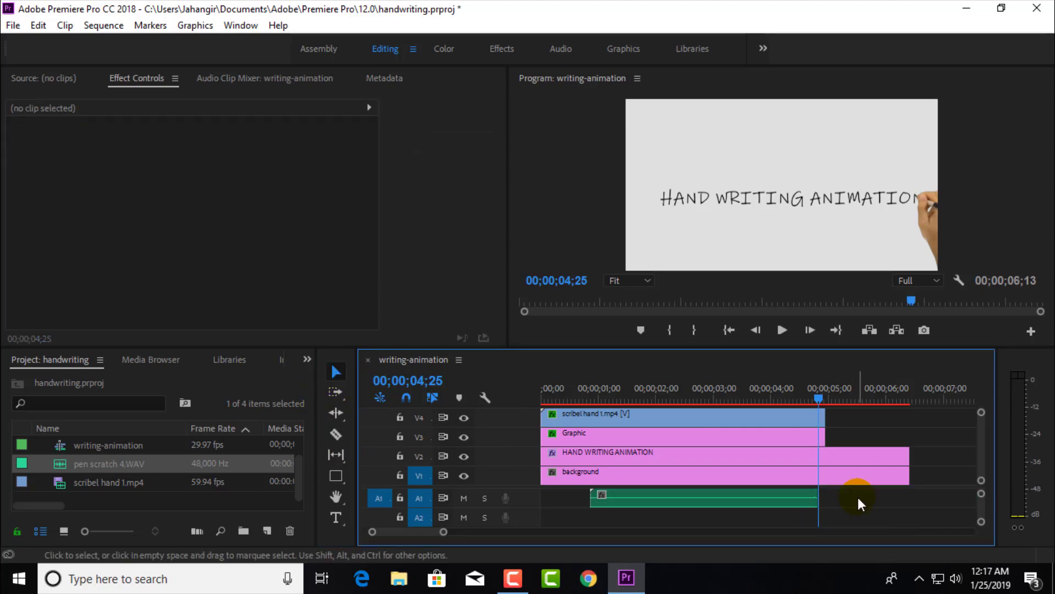
- Return the playhead to 00;00;00;00 and render the sequence for preview
{"action": "left_click_drag", "start_coordinate": [819, 397], "coordinate": [529, 410]}
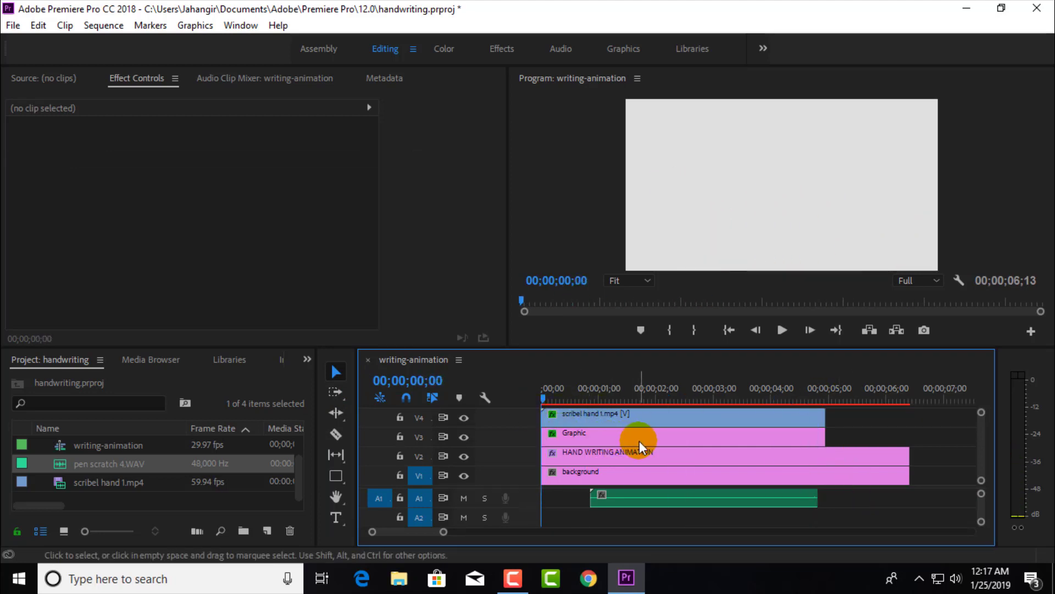
{"action": "key", "text": "Return"}
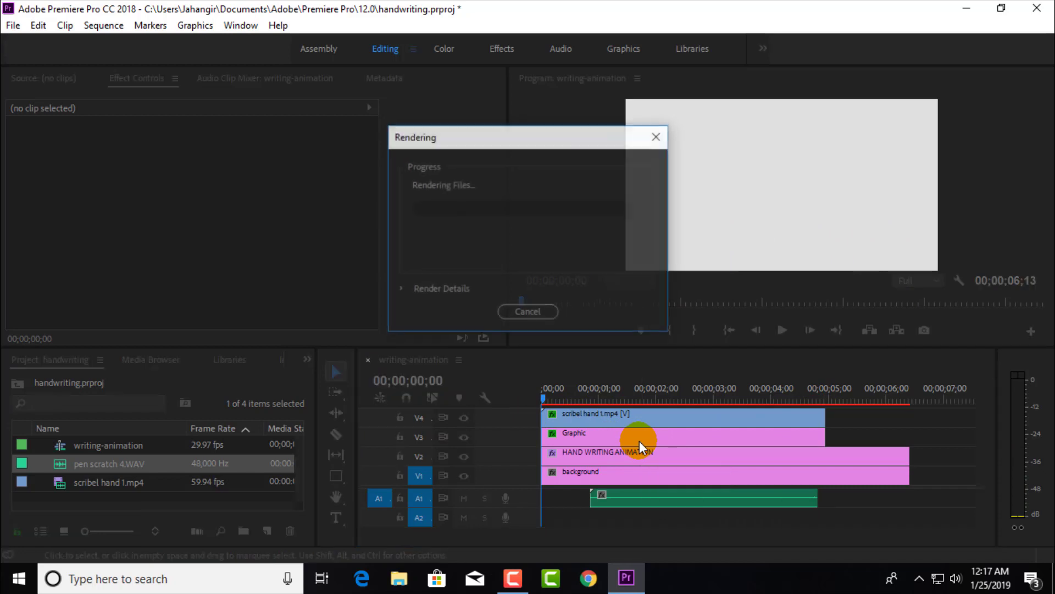